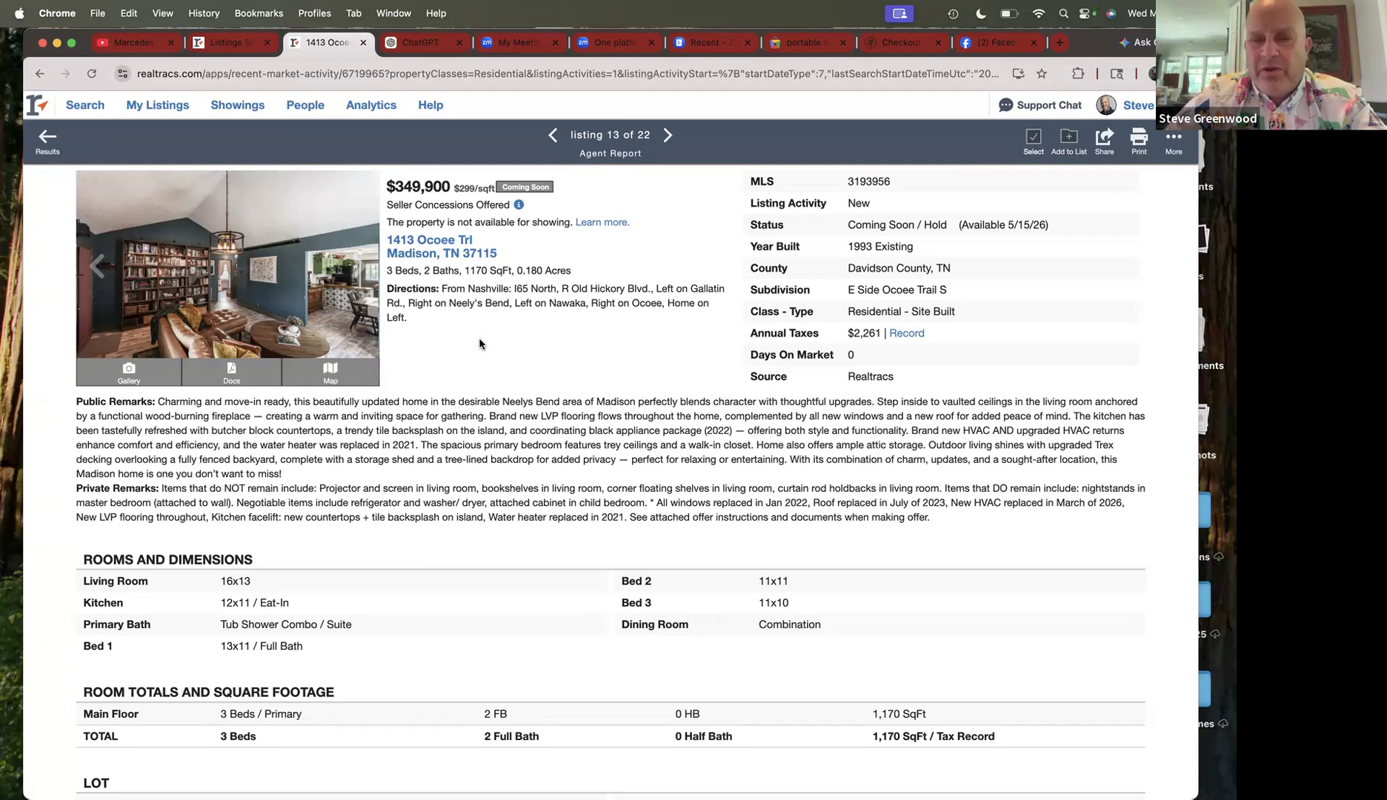
# - View the listing photos full-size, from the front exterior and porch shots to the next living room
pyautogui.click(211, 257)
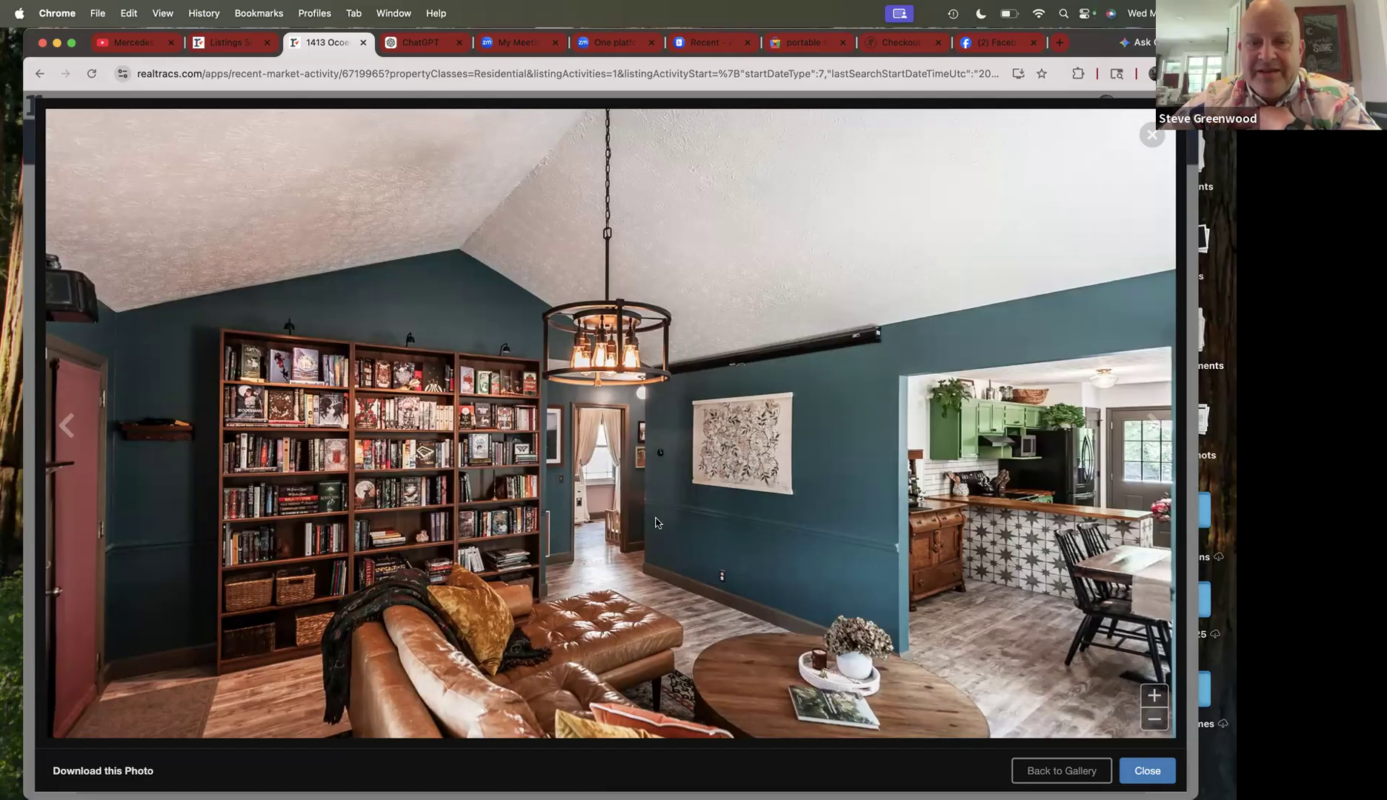
pyautogui.press('Left')
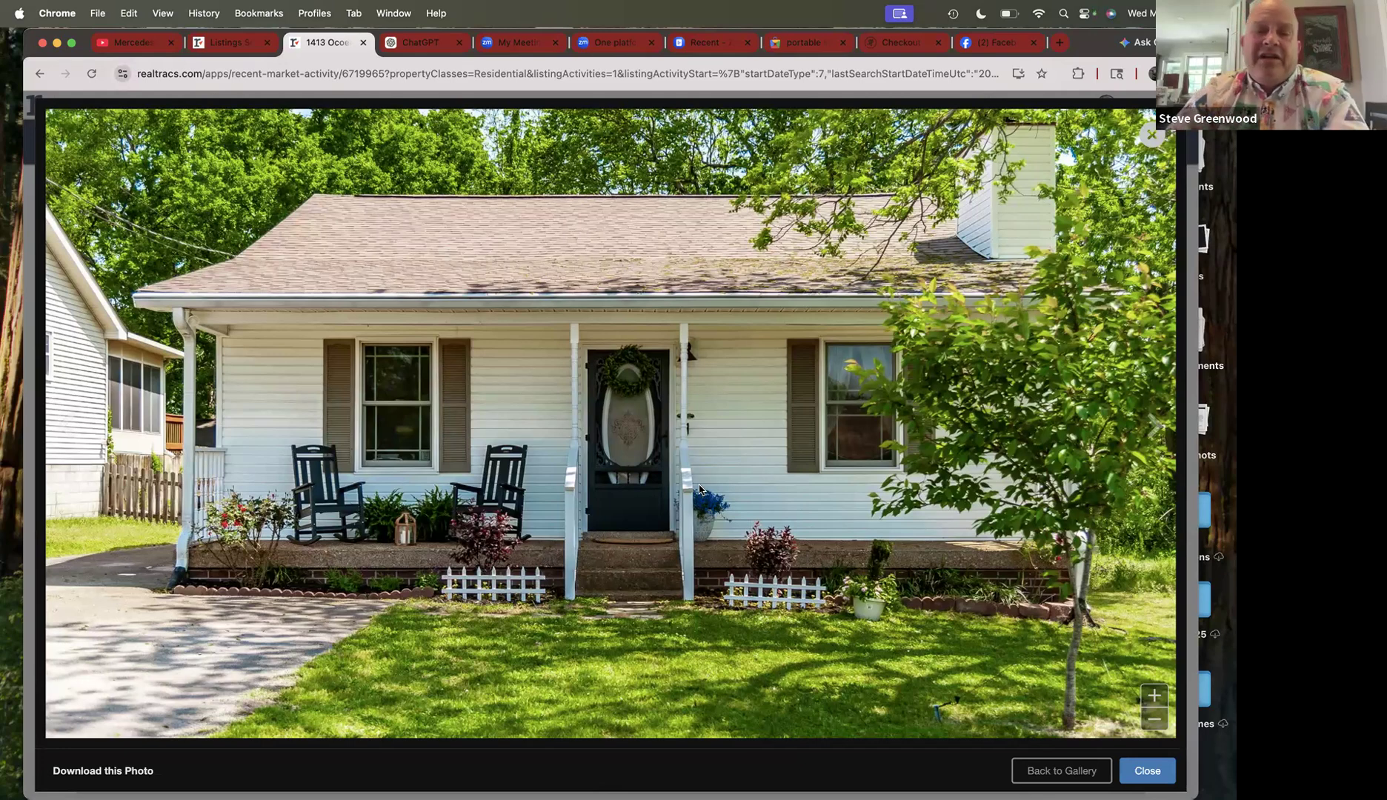
pyautogui.press('Right')
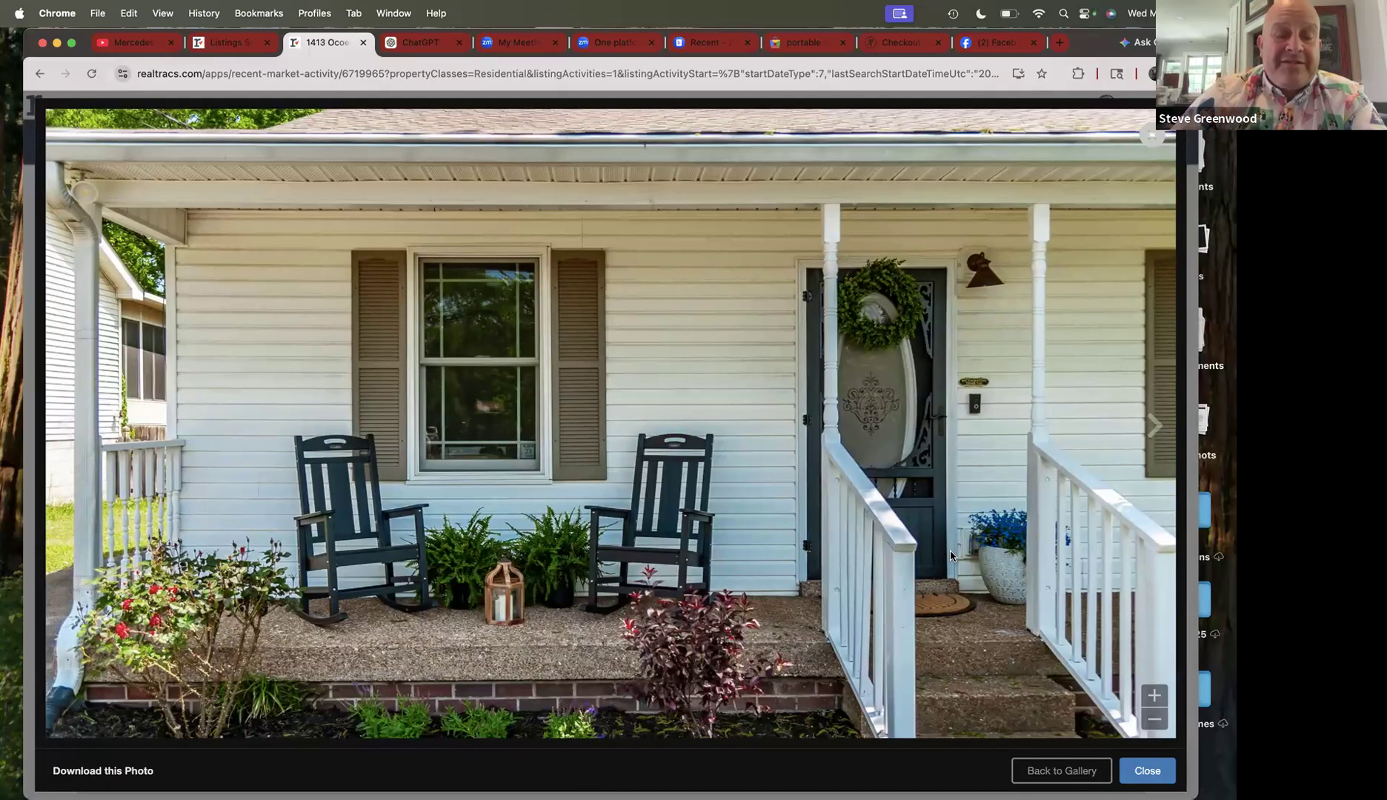
pyautogui.press('Right')
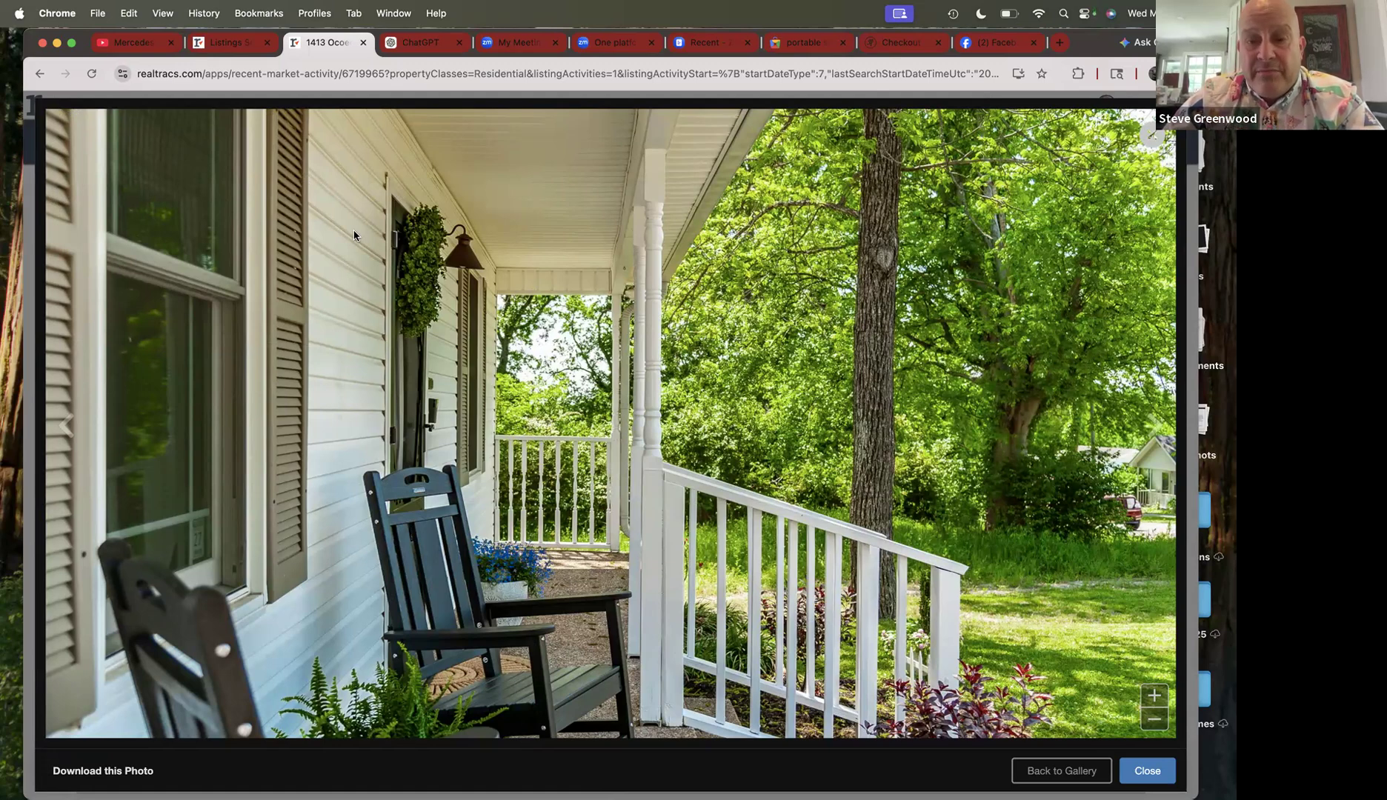
pyautogui.press('Right')
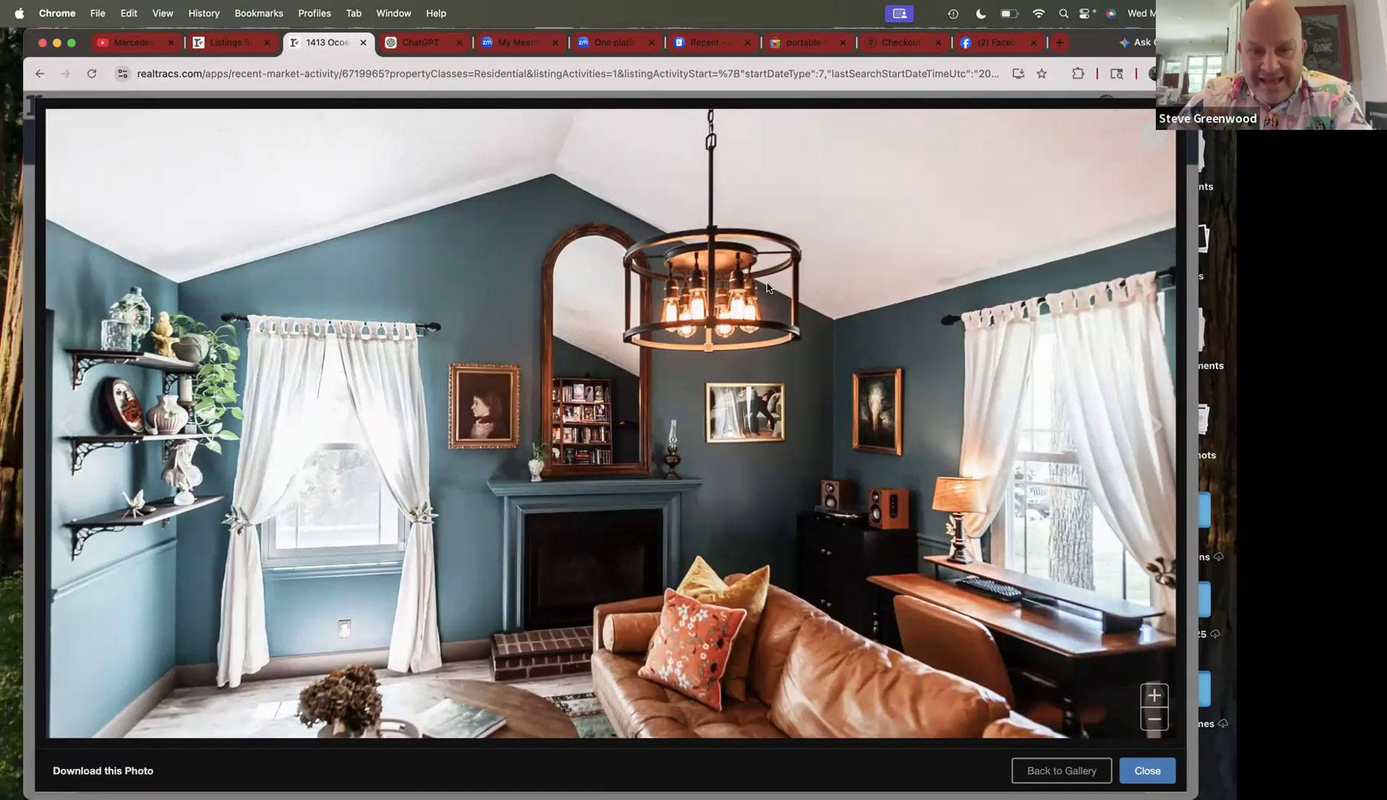
pyautogui.press('Right')
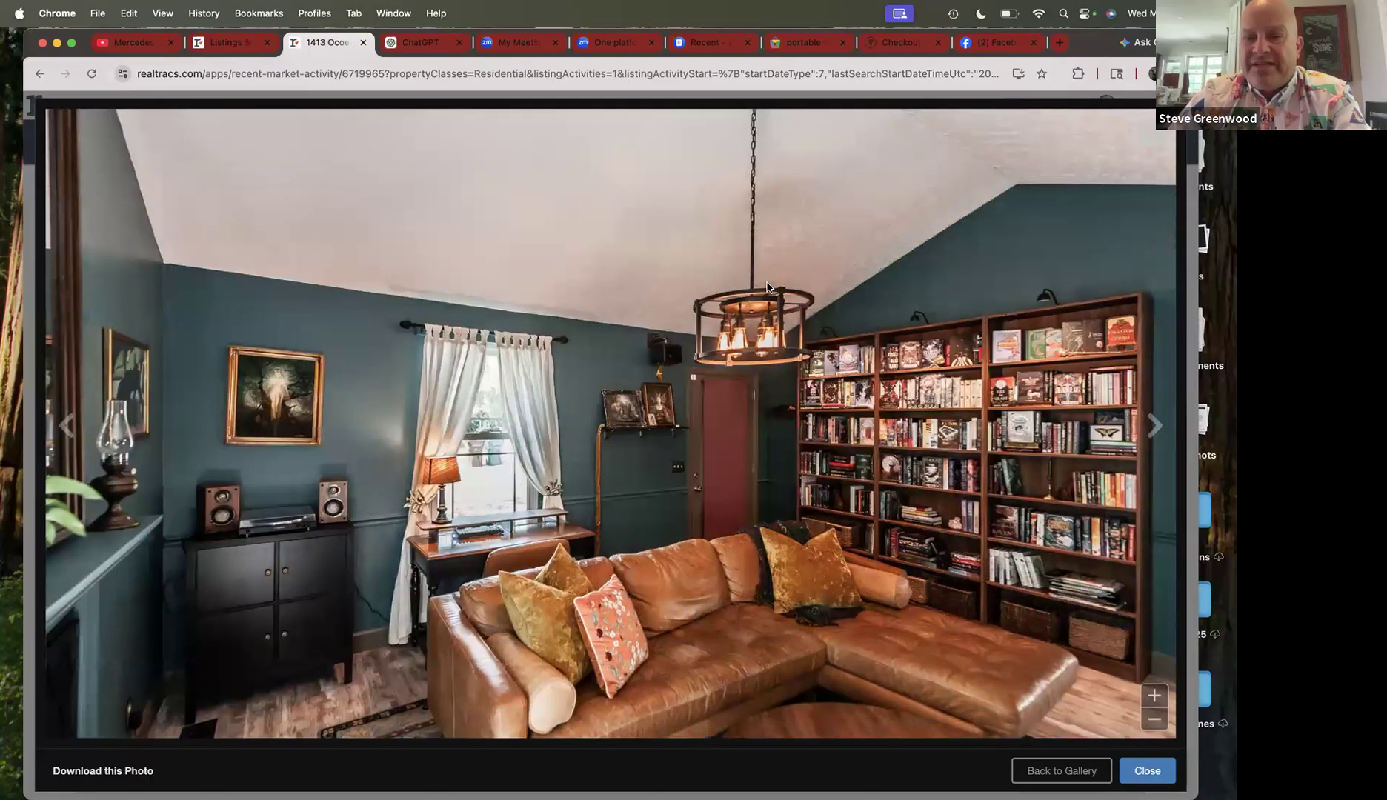
pyautogui.press('Right')
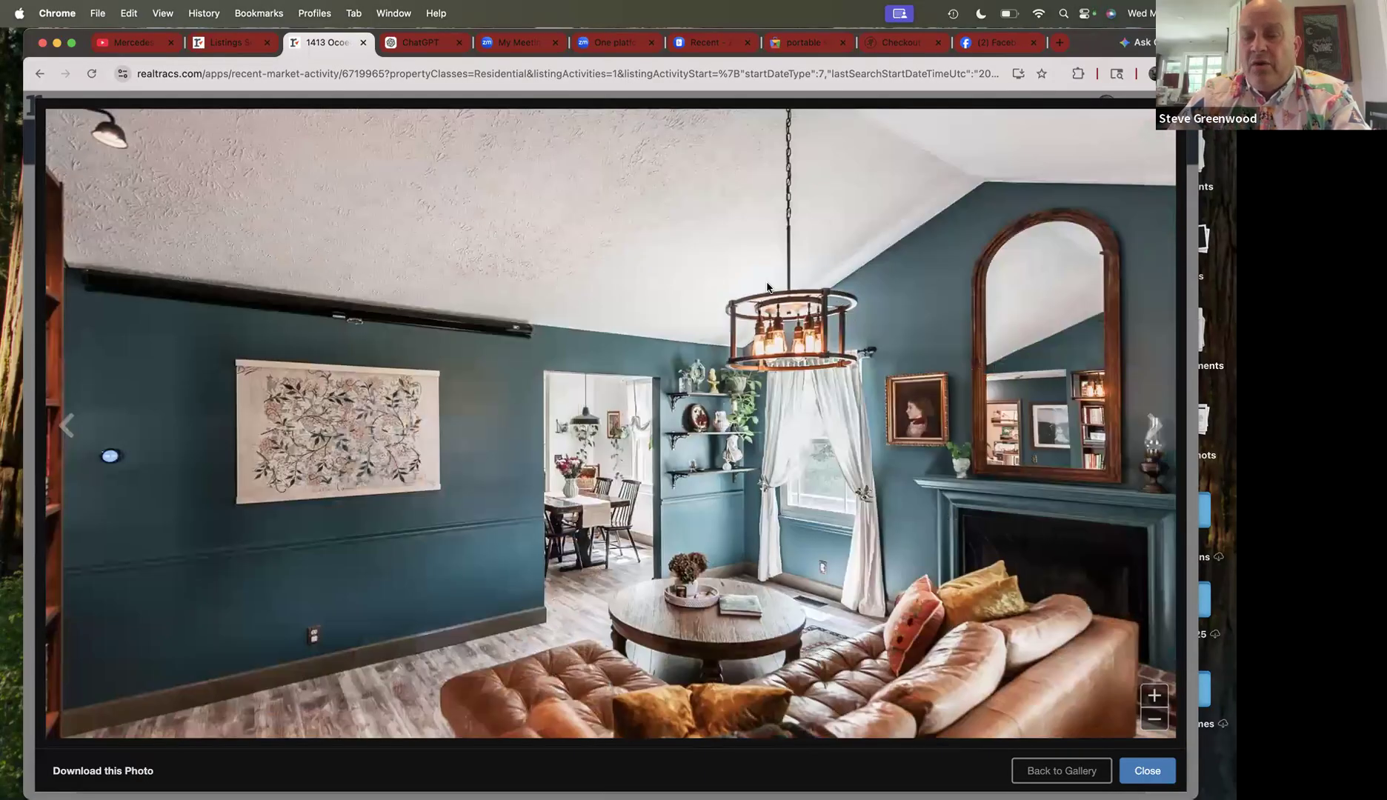
pyautogui.press('Right')
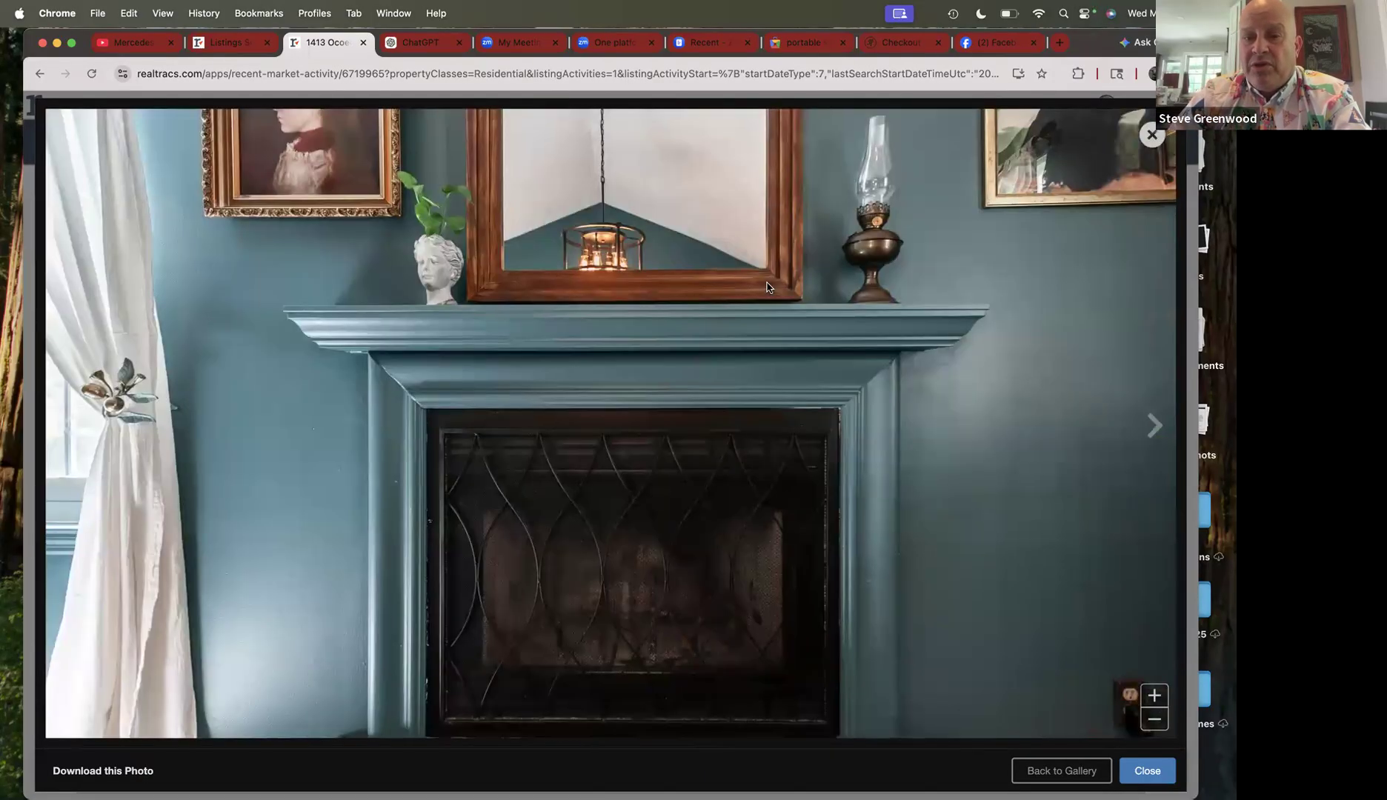
pyautogui.press('Right')
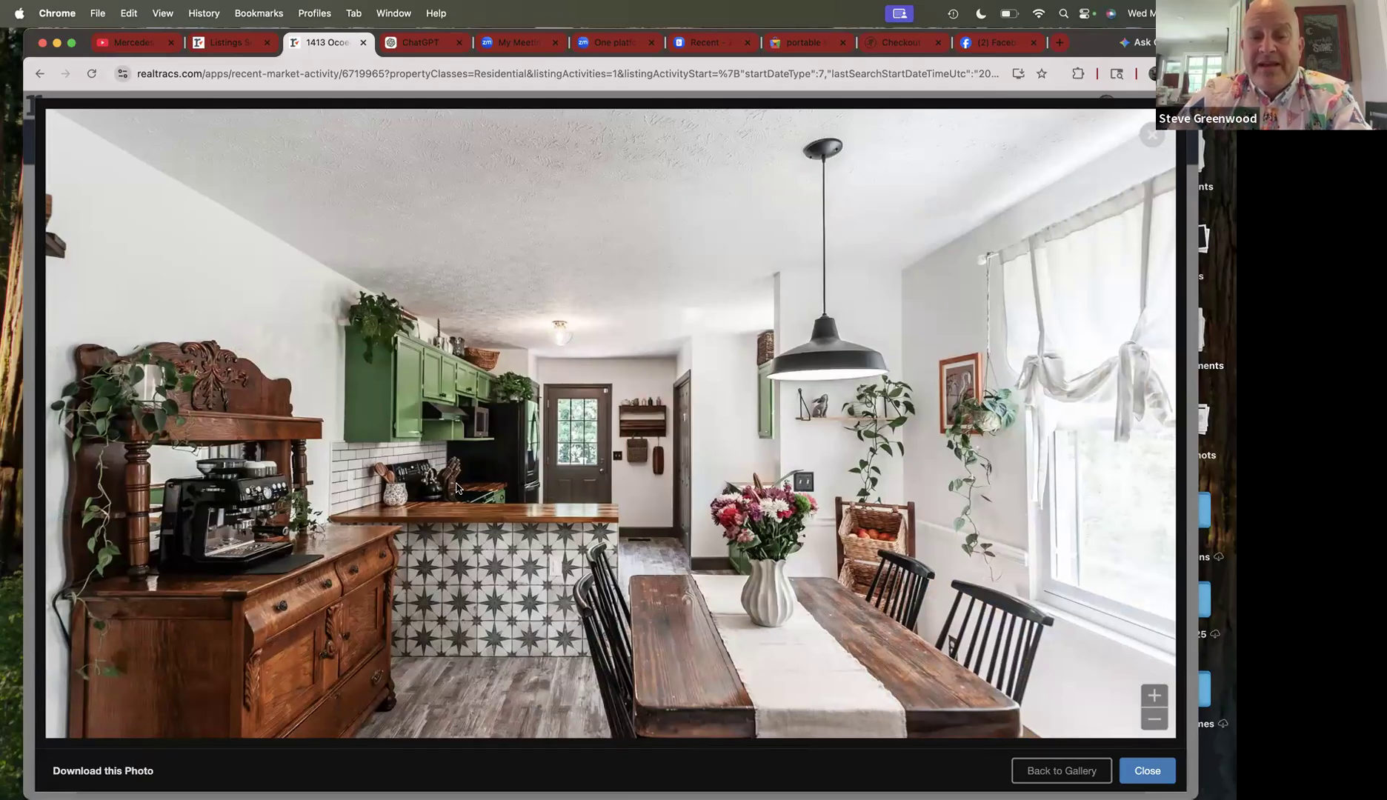
pyautogui.press('Right')
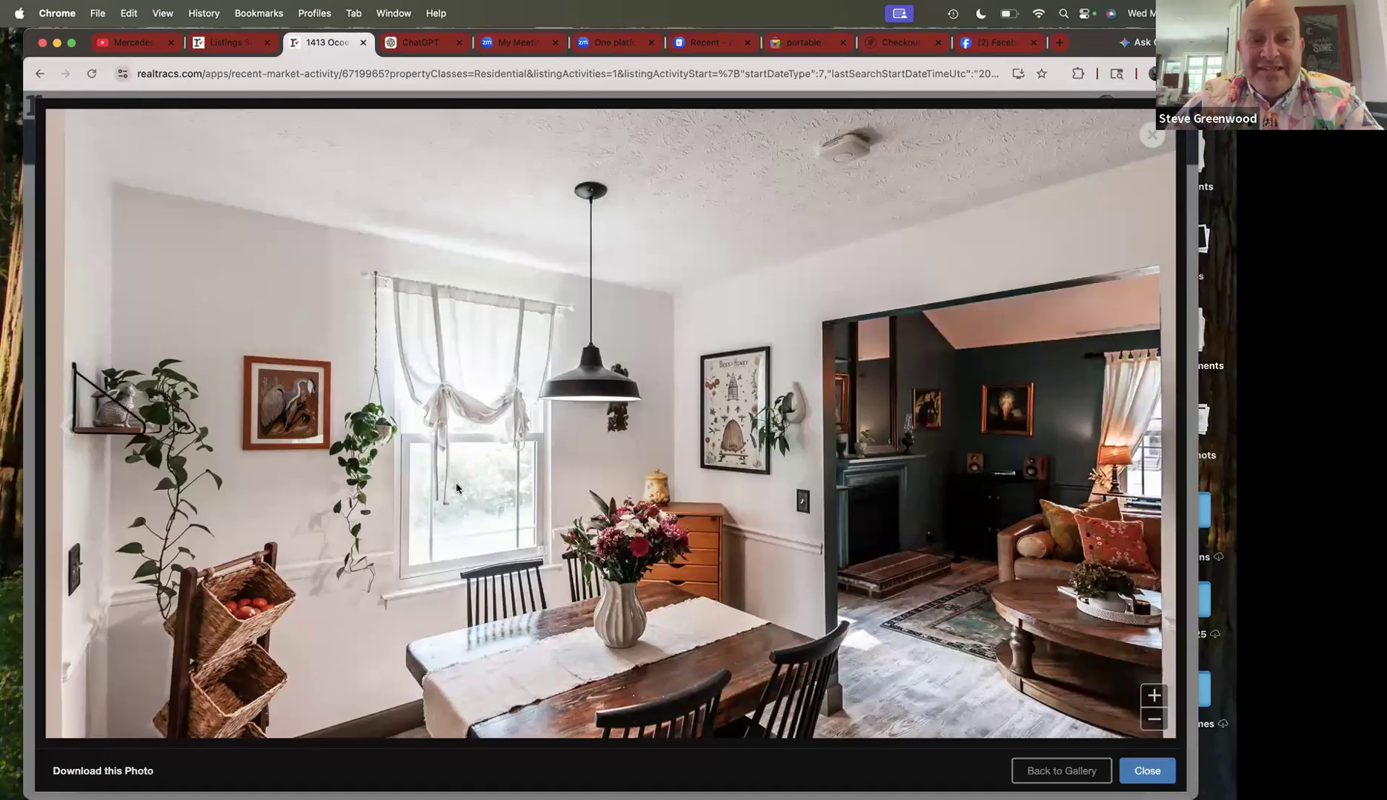
# - Review the remaining kitchen photos through the sink view, then close the photo viewer
pyautogui.press('Left')
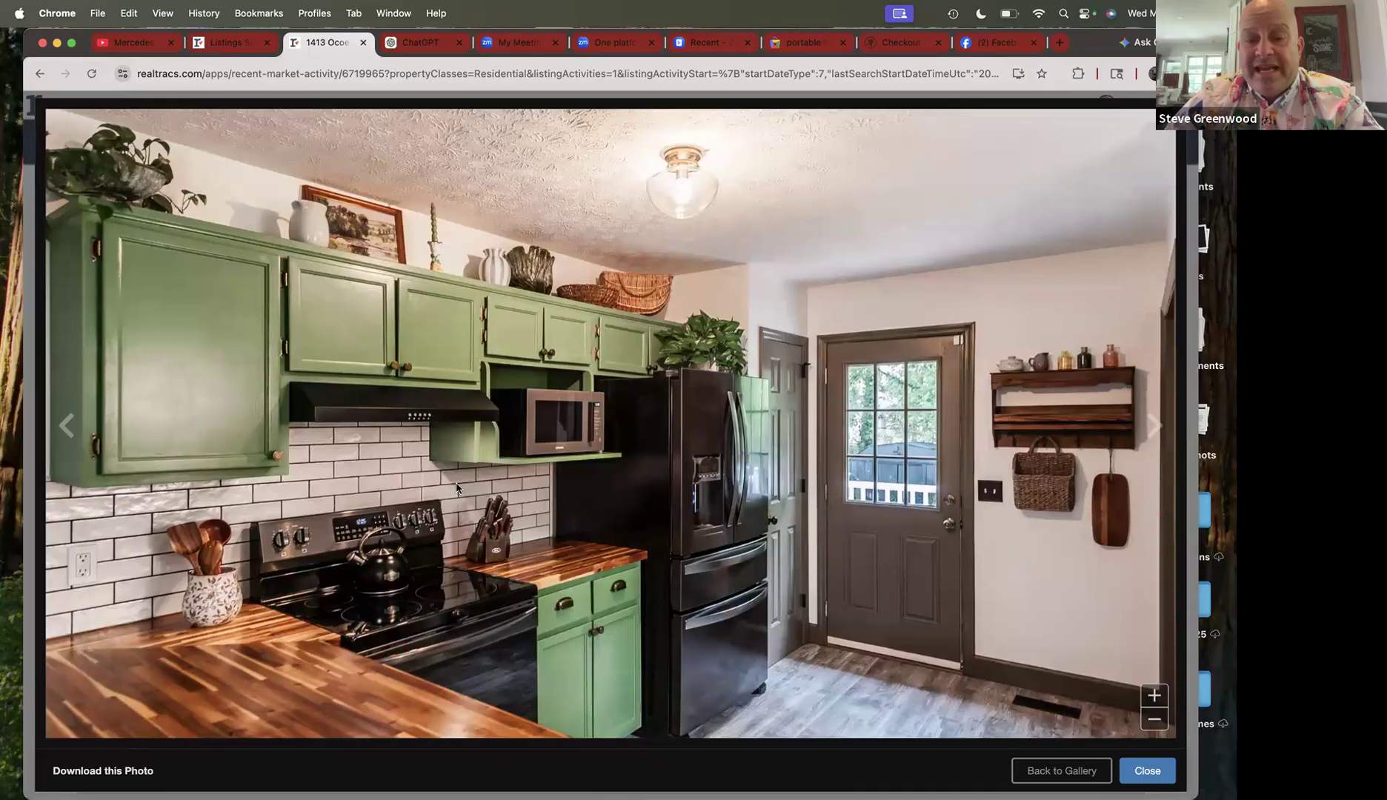
pyautogui.press('Right')
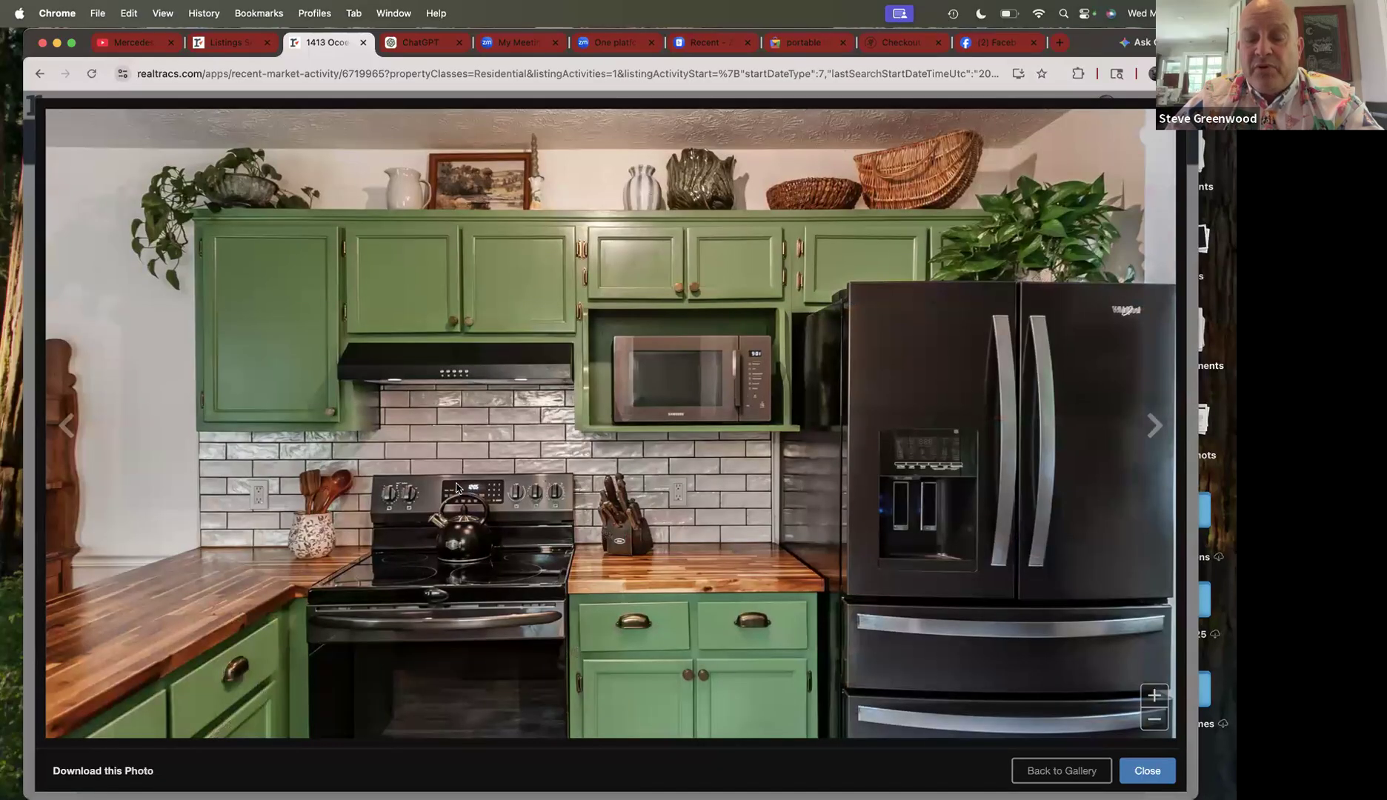
pyautogui.press('Right')
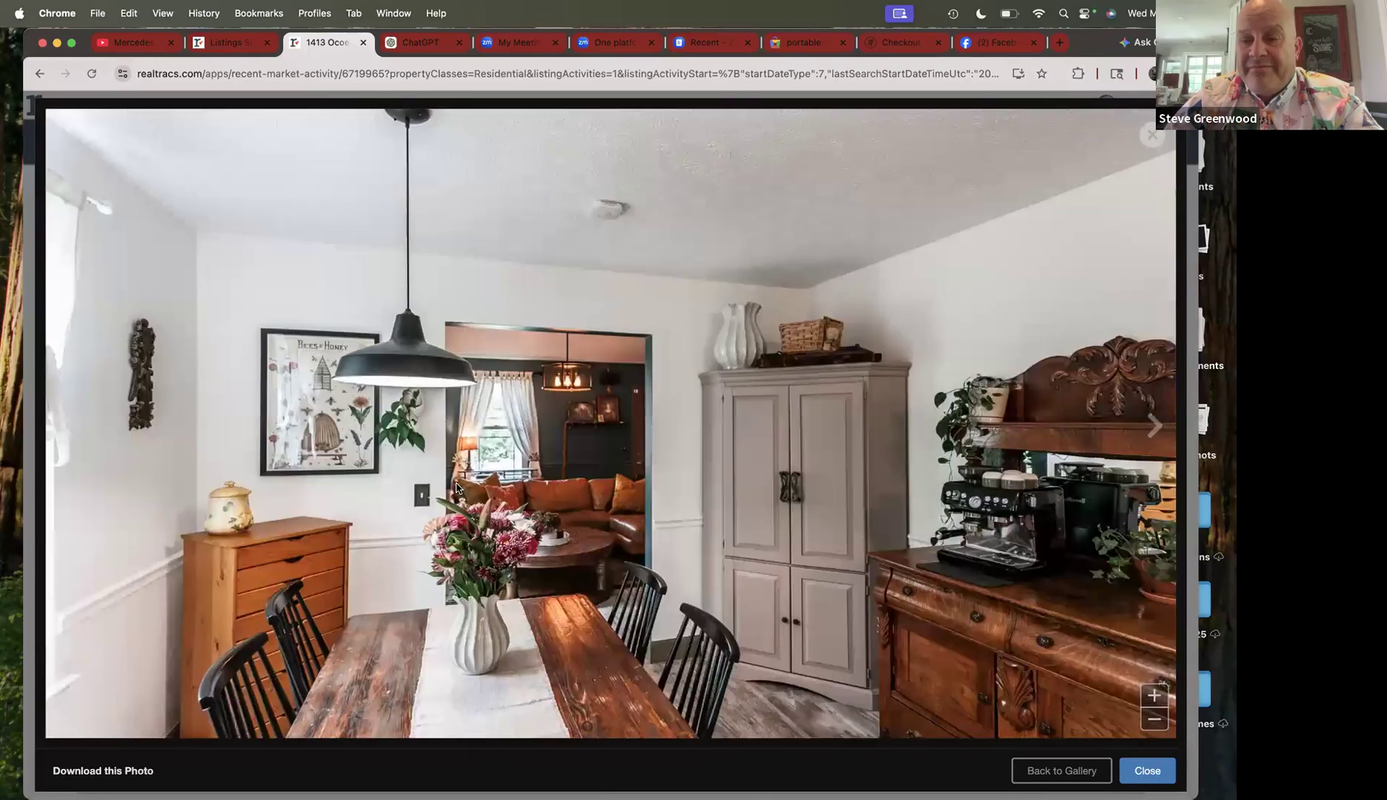
pyautogui.press('Right')
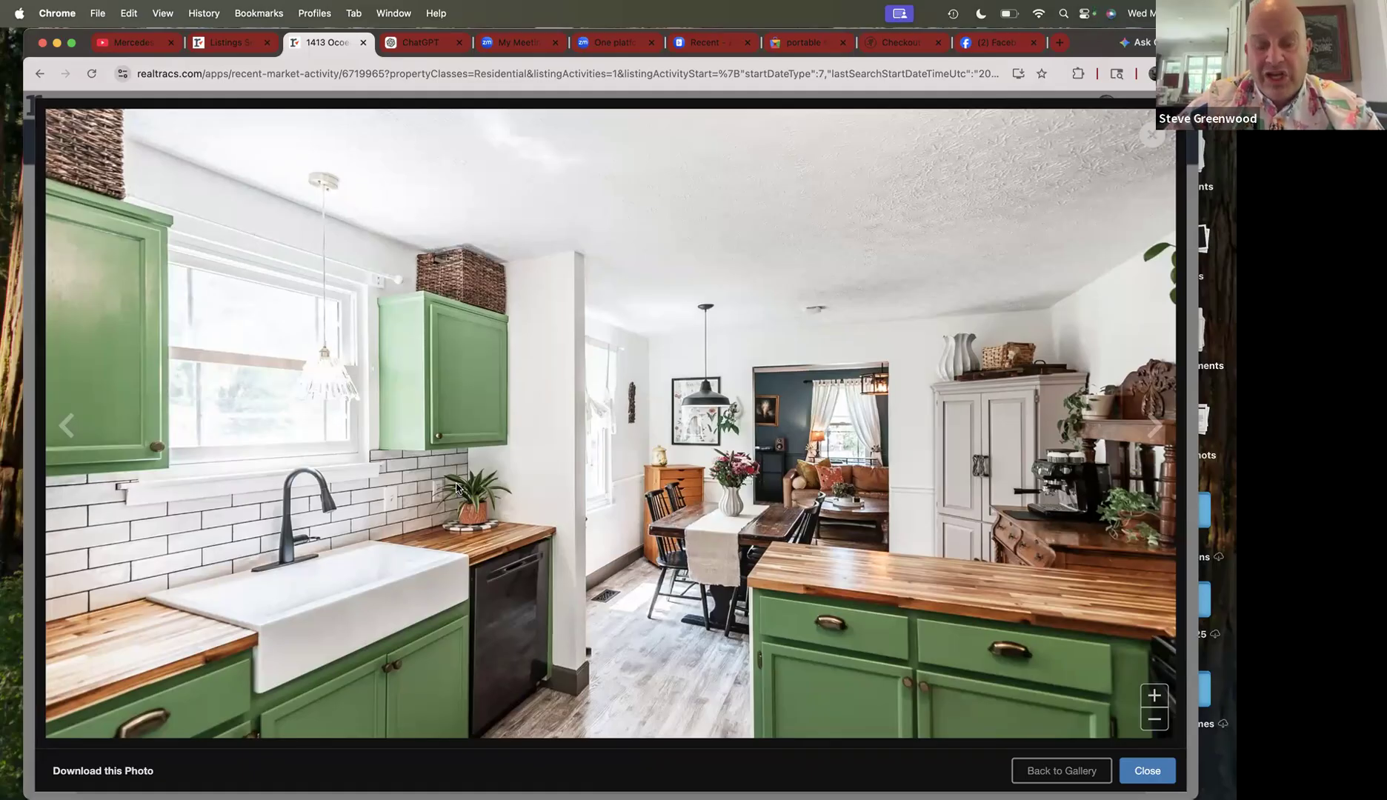
pyautogui.press('Right')
pyautogui.press('Right')
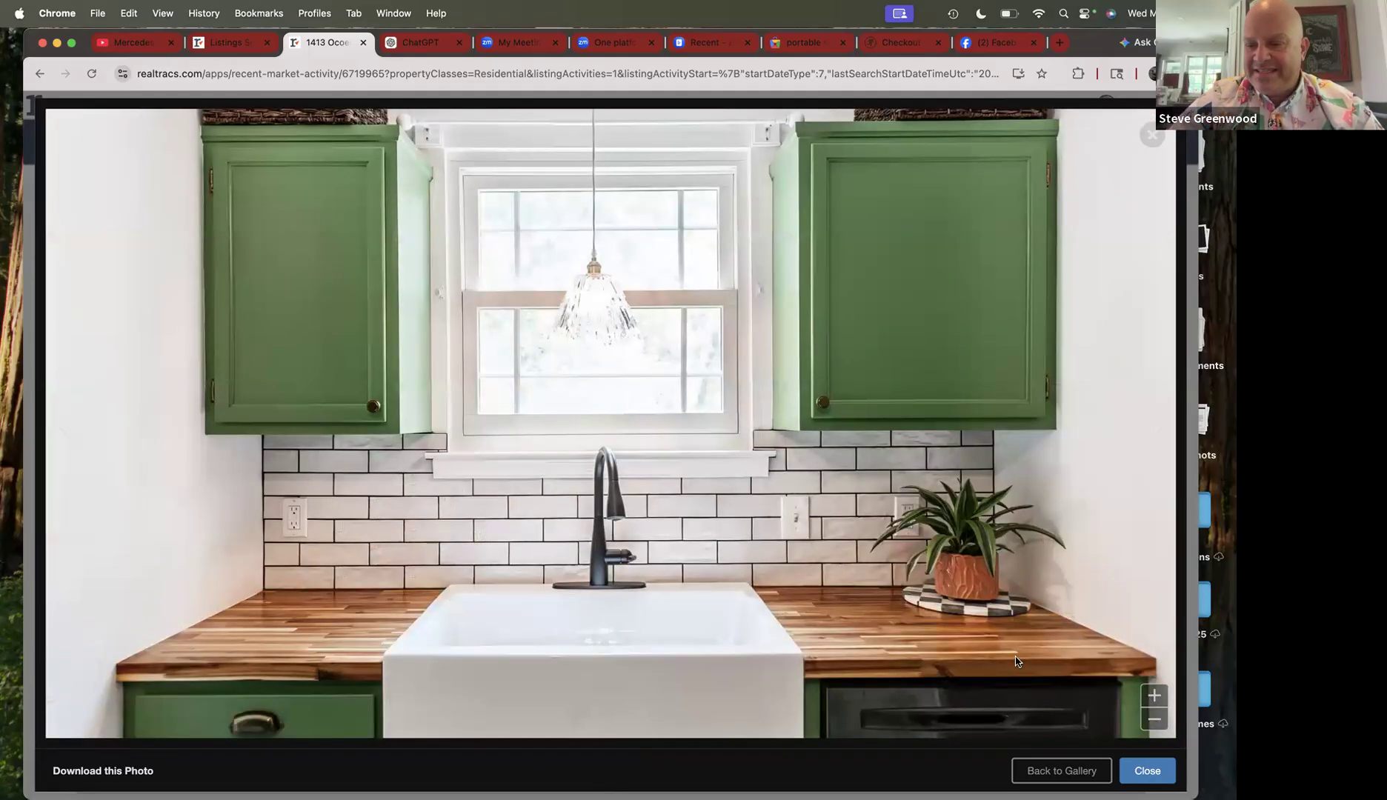
pyautogui.click(1148, 770)
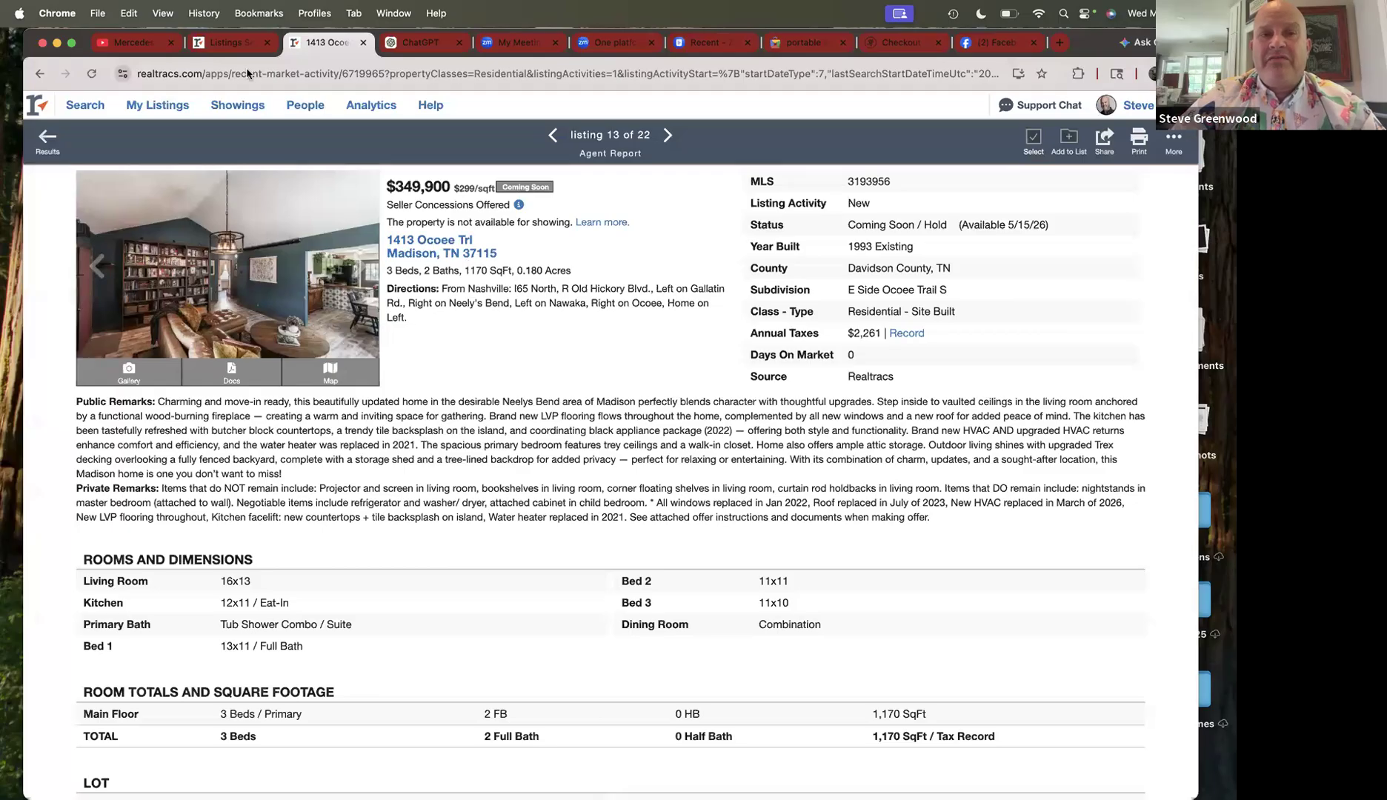
# - Switch to the Listings Search map page and check the Property Class choices, keeping Residential
pyautogui.click(233, 46)
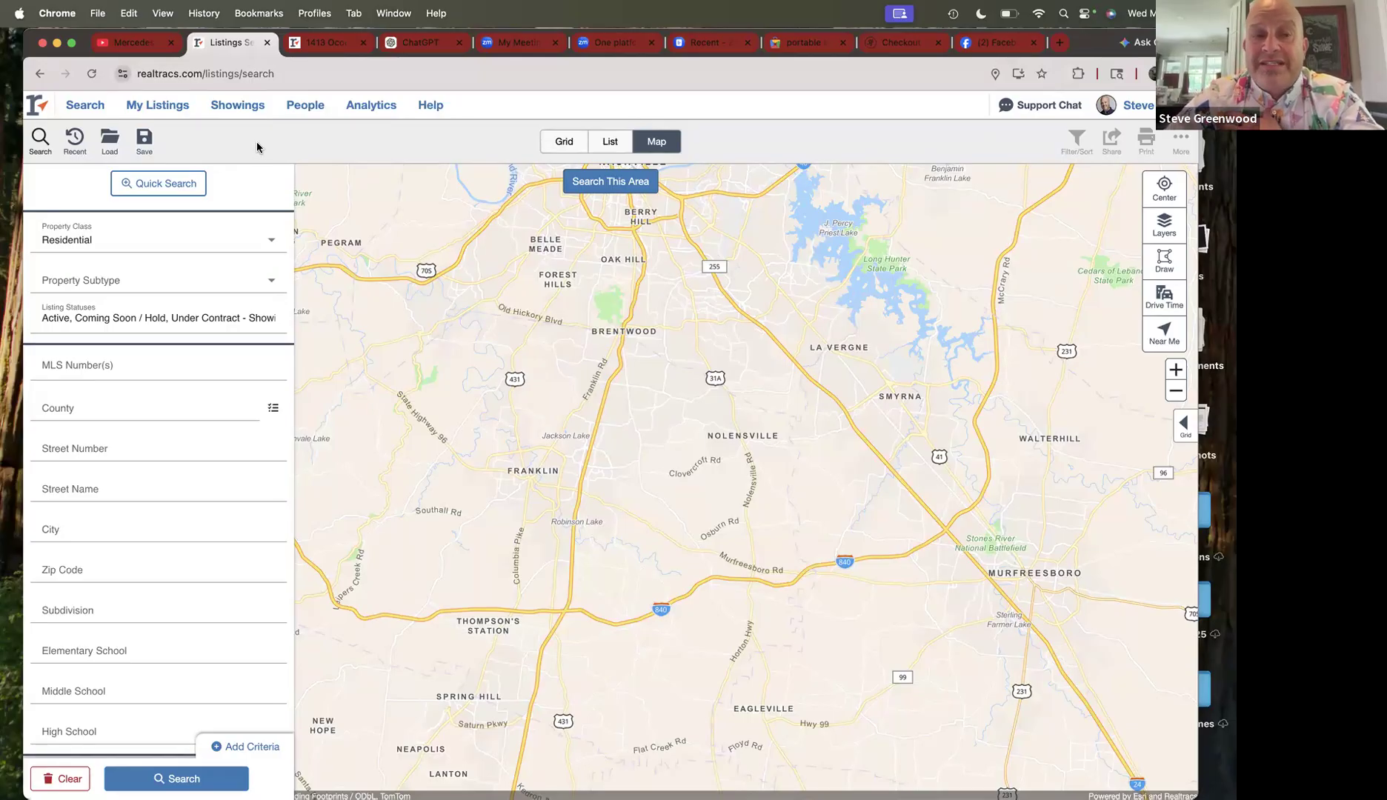
pyautogui.moveTo(79, 105)
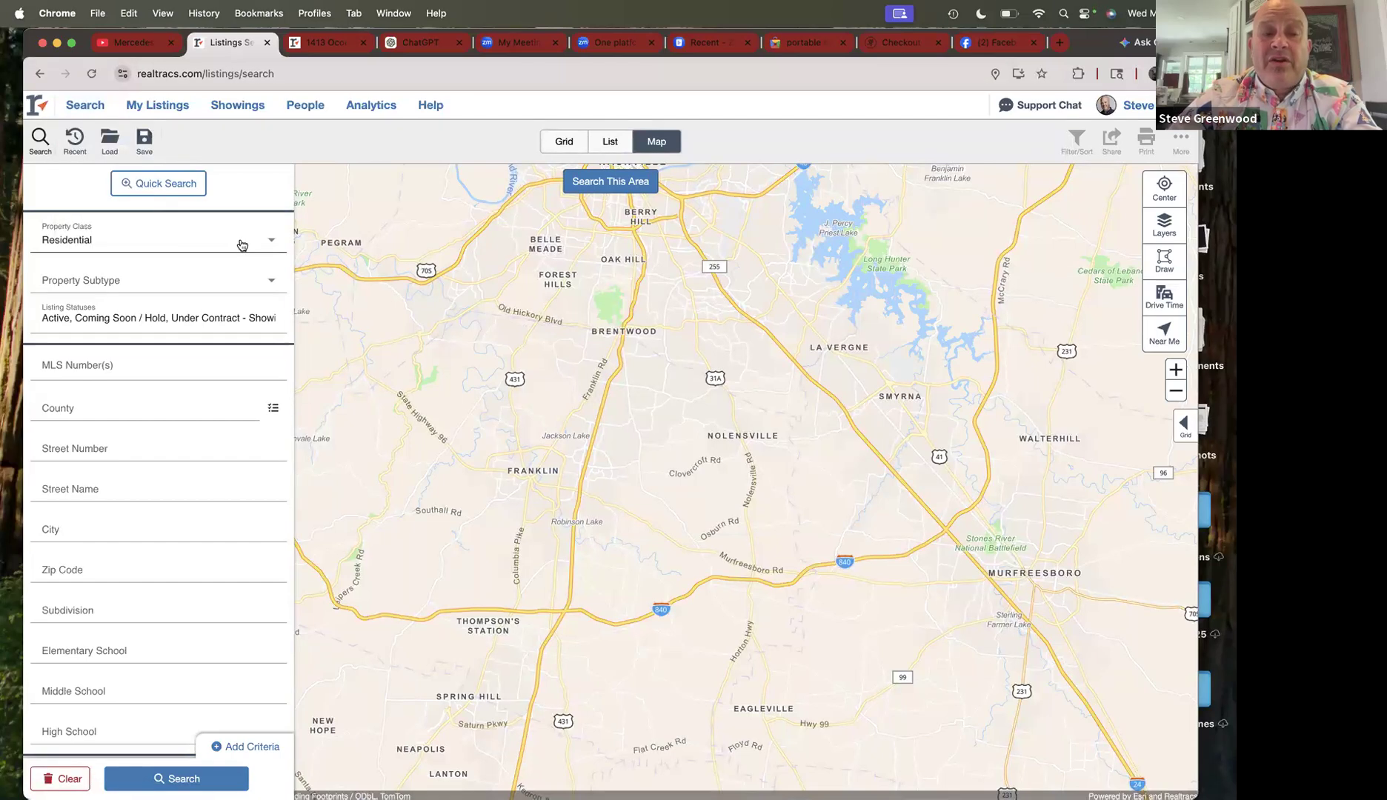
pyautogui.click(240, 245)
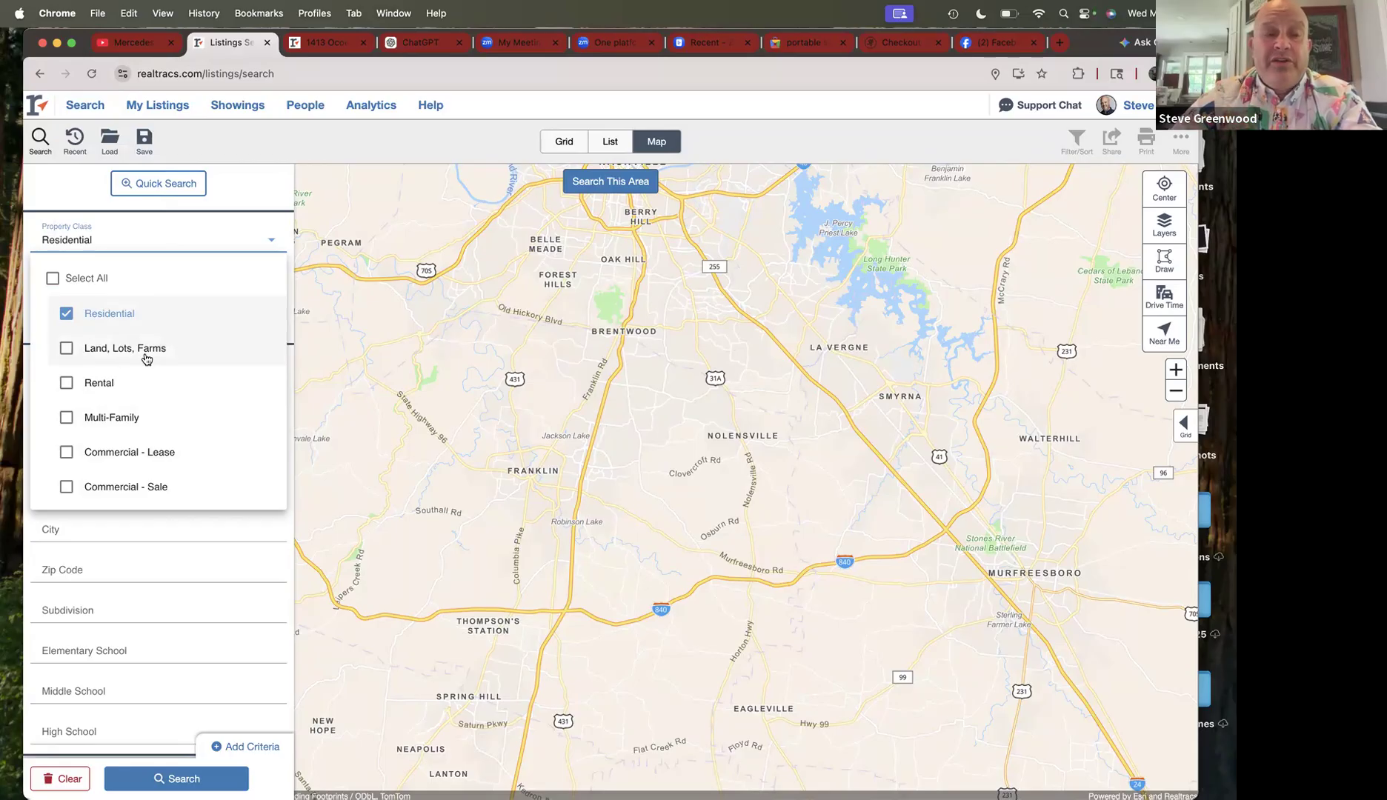
# - Include Detached property subtypes, excluding Modular Home, Manufactured-Foundation and Manufactured-Mobile
pyautogui.click(190, 237)
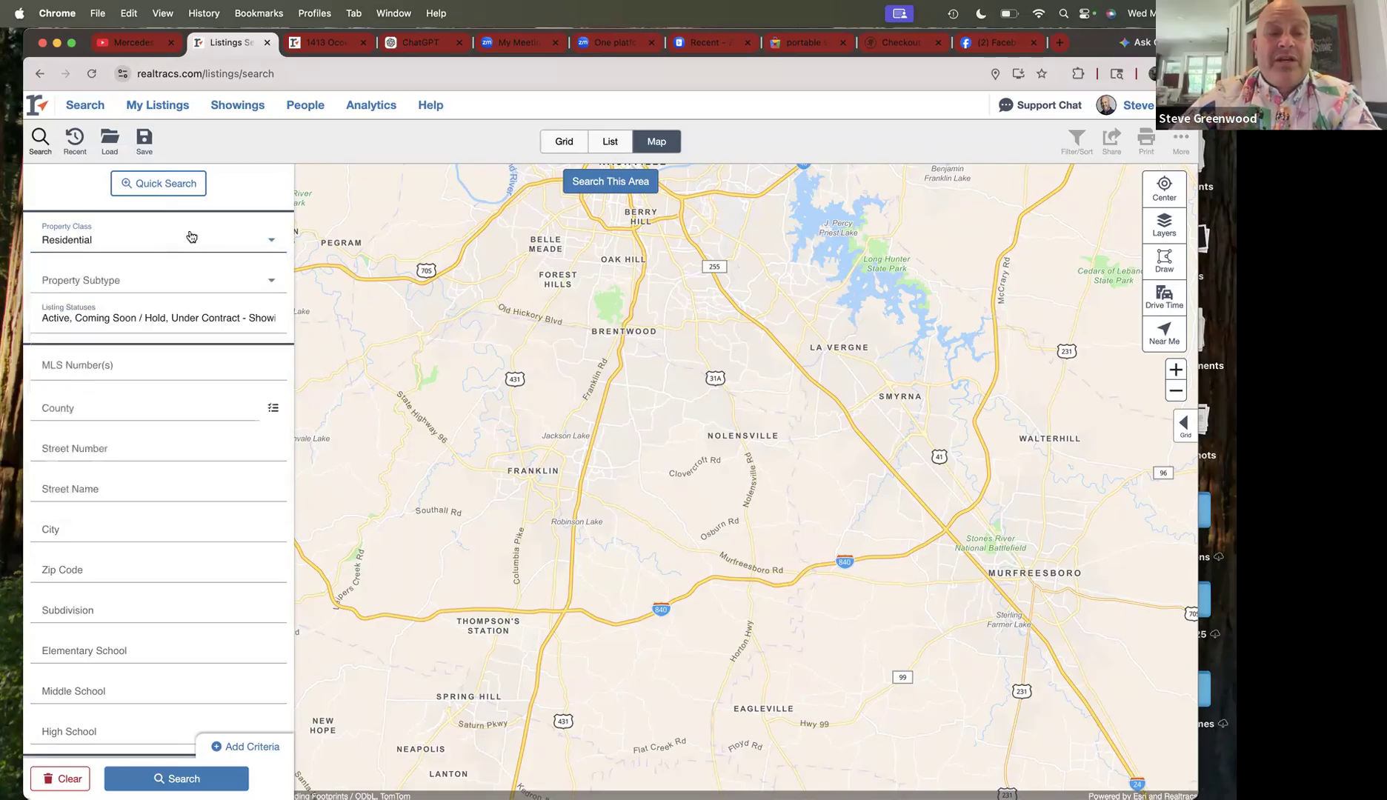
pyautogui.click(182, 280)
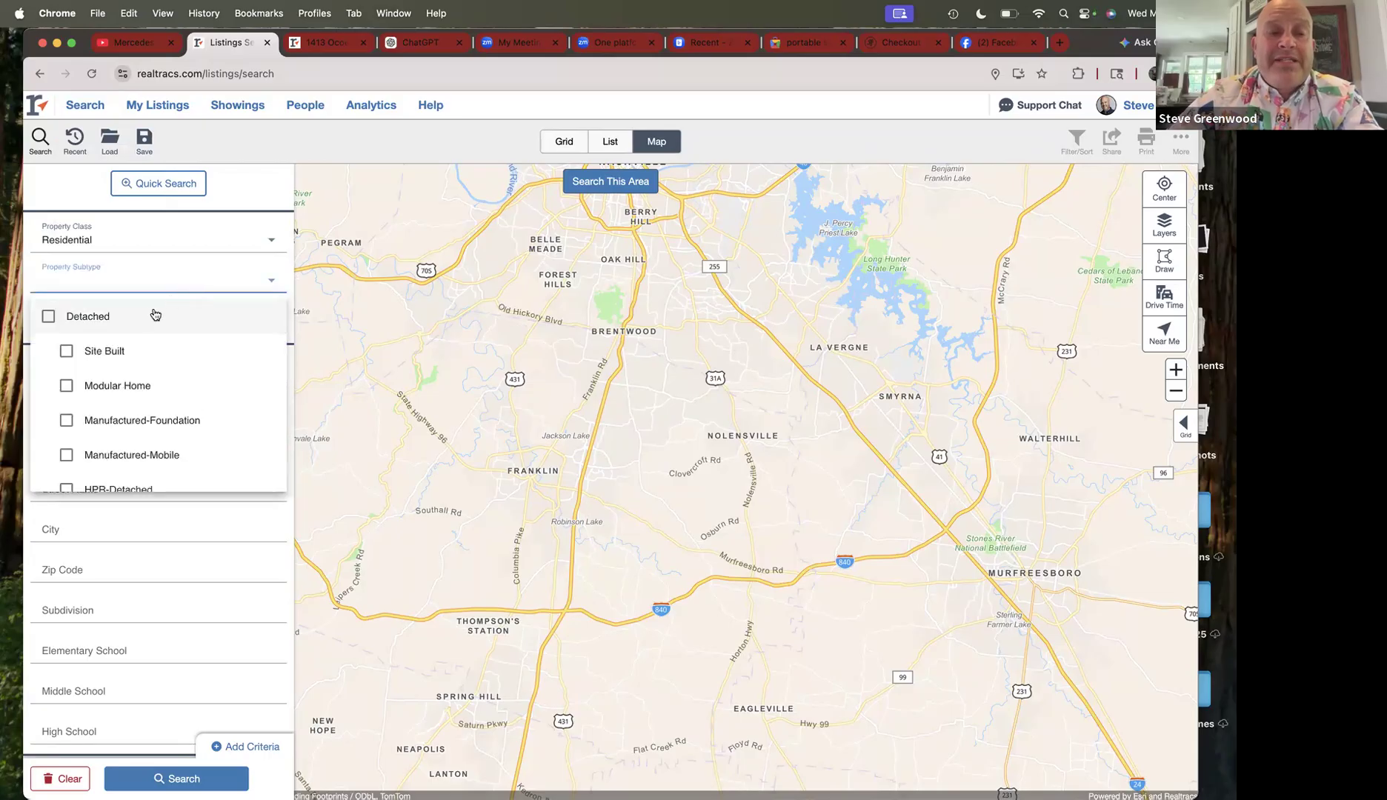
pyautogui.scroll(-2, 208, 341)
pyautogui.scroll(2, 208, 341)
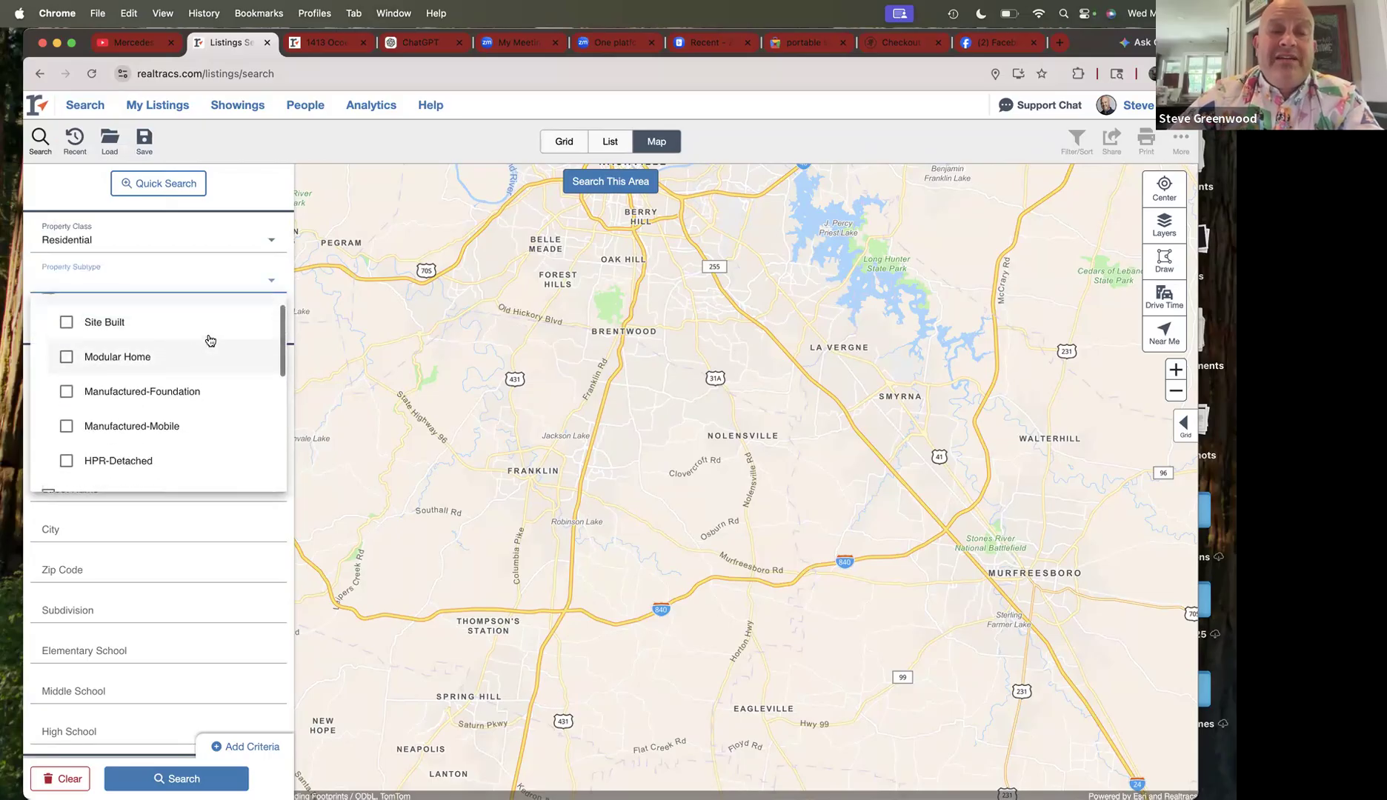
pyautogui.click(49, 318)
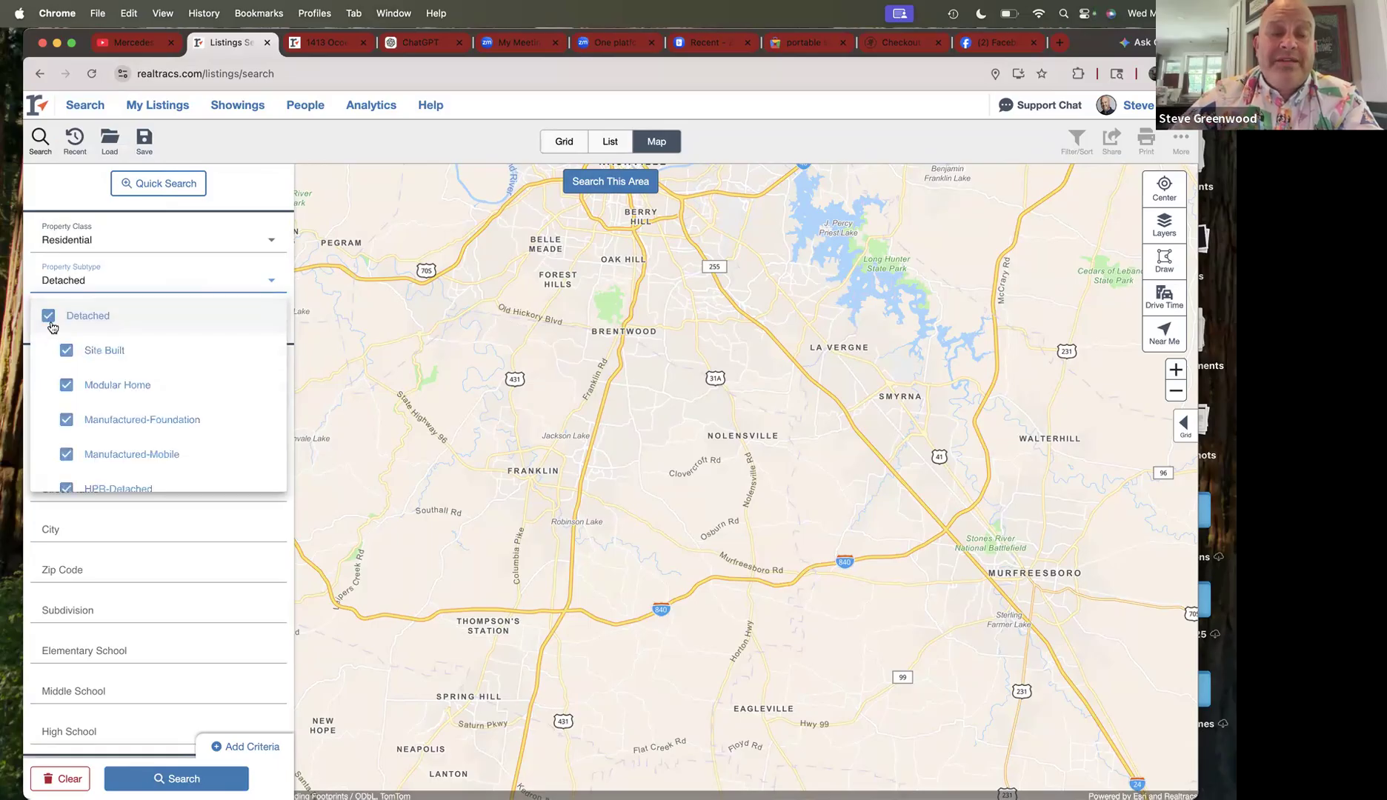
pyautogui.click(66, 385)
pyautogui.click(66, 420)
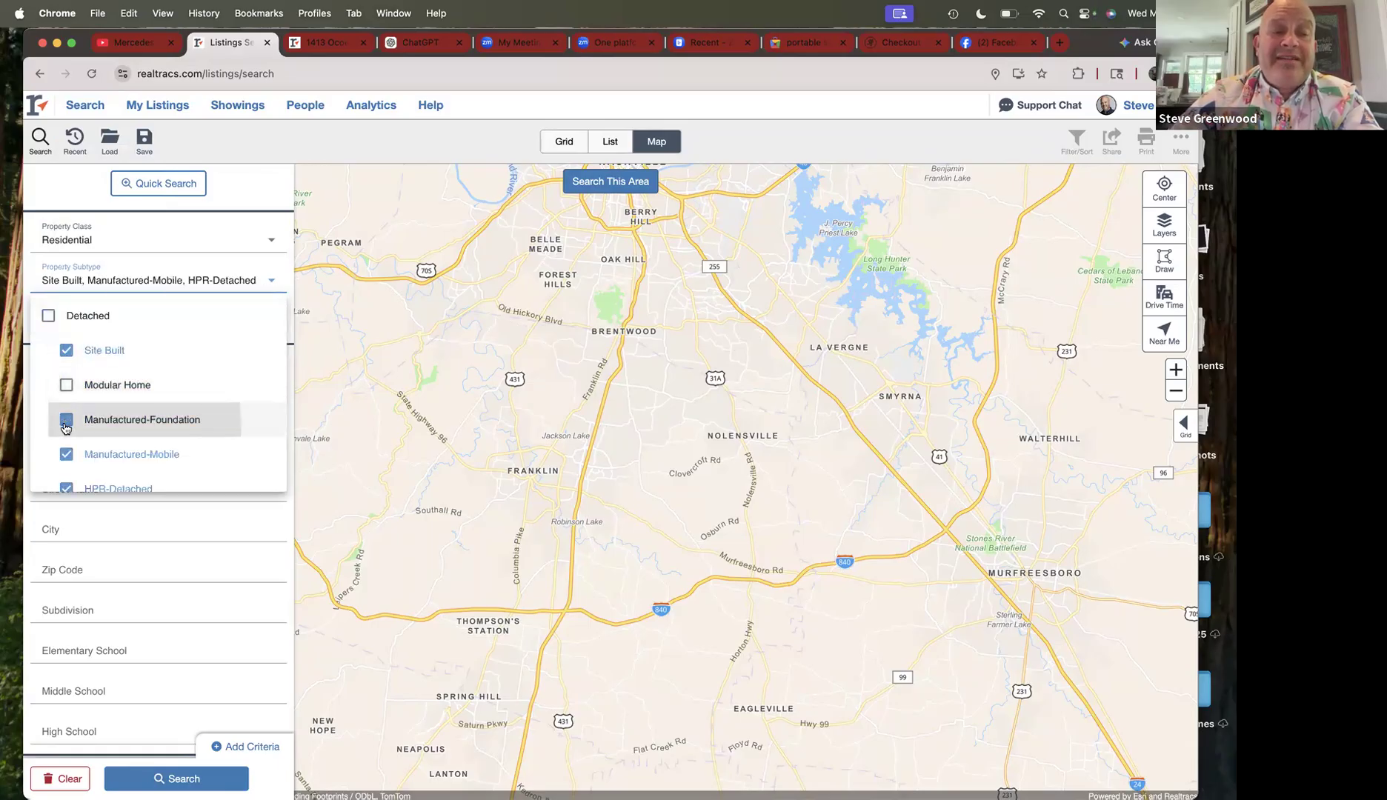
pyautogui.click(135, 452)
# - Narrow the property subtypes to Site Built plus HPR-Detached
pyautogui.scroll(-2, 138, 443)
pyautogui.scroll(-1, 138, 443)
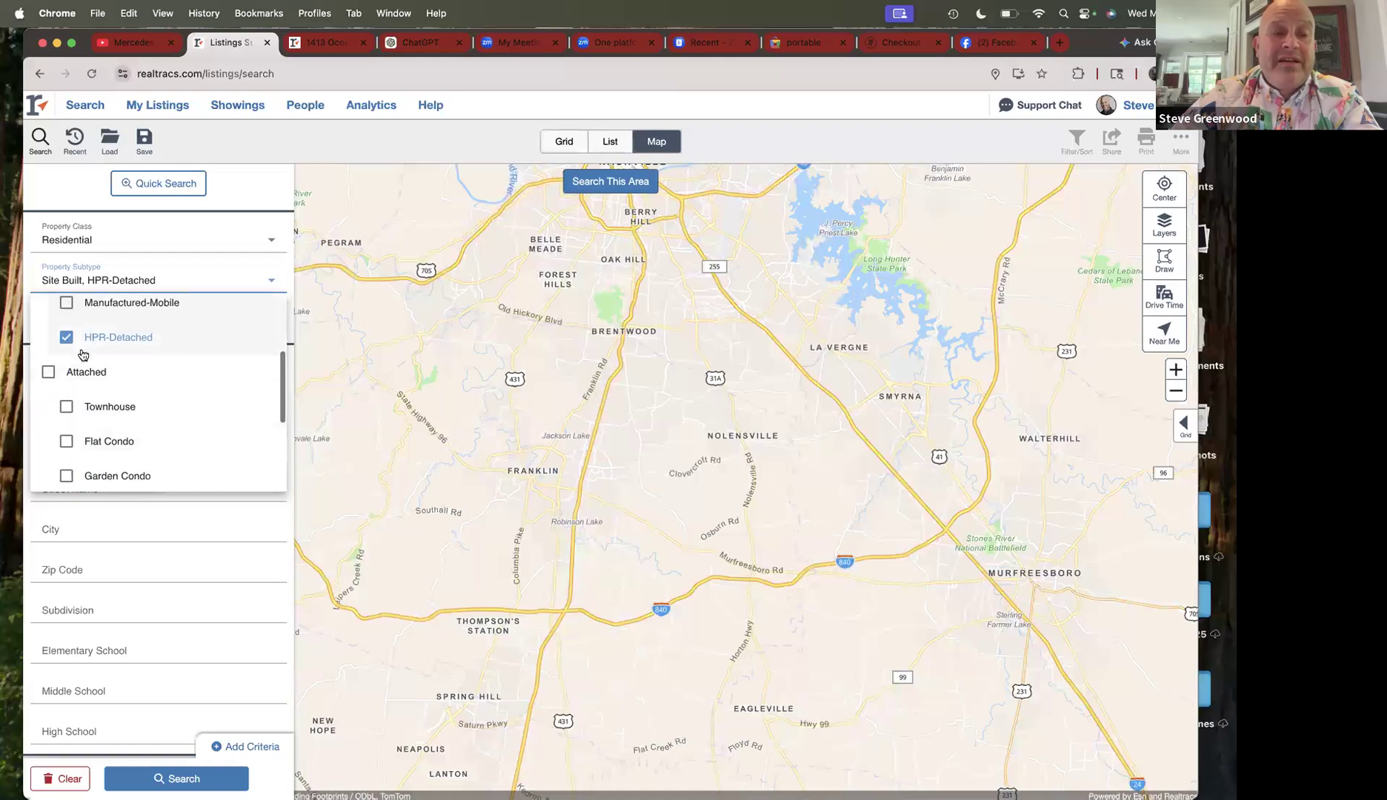
pyautogui.click(66, 337)
pyautogui.scroll(3, 157, 359)
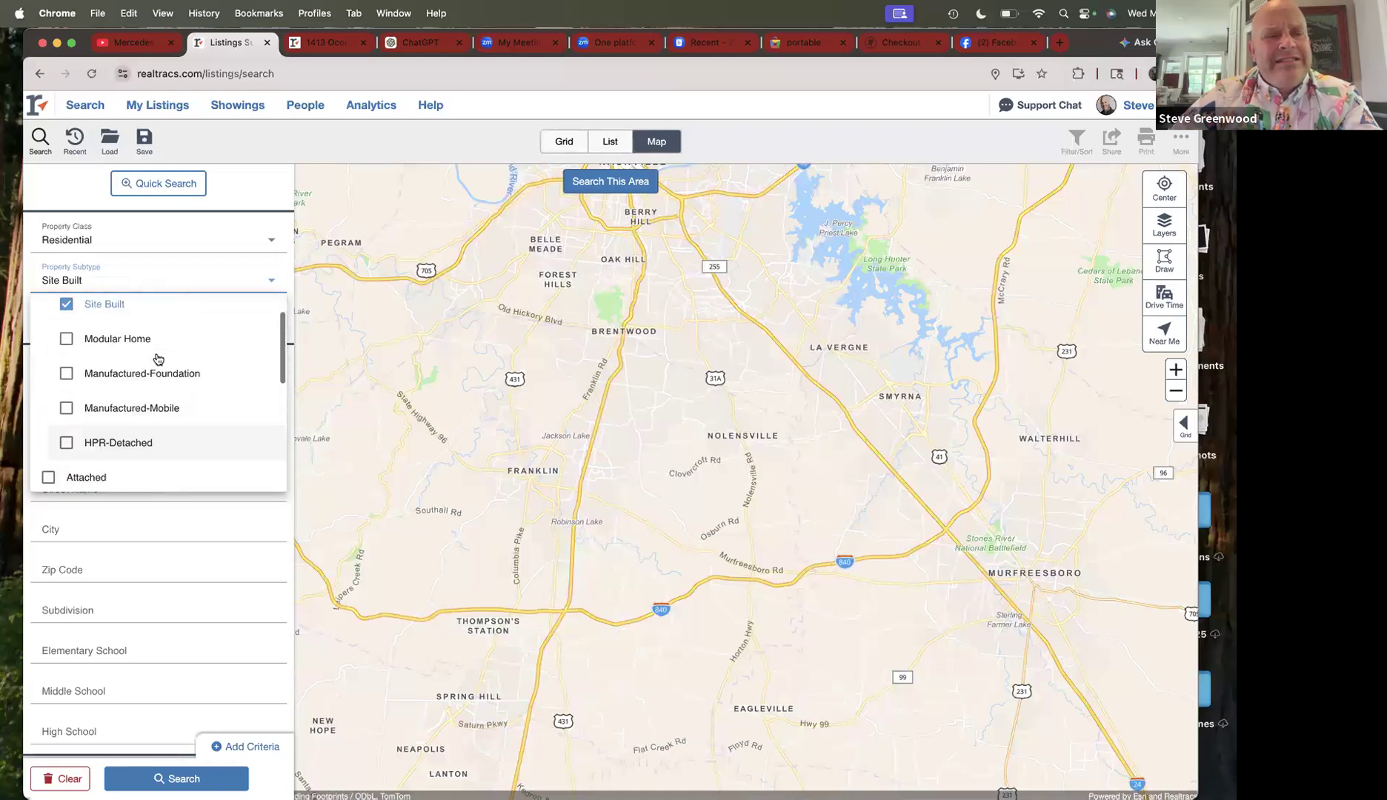
pyautogui.scroll(-1, 93, 396)
pyautogui.click(67, 413)
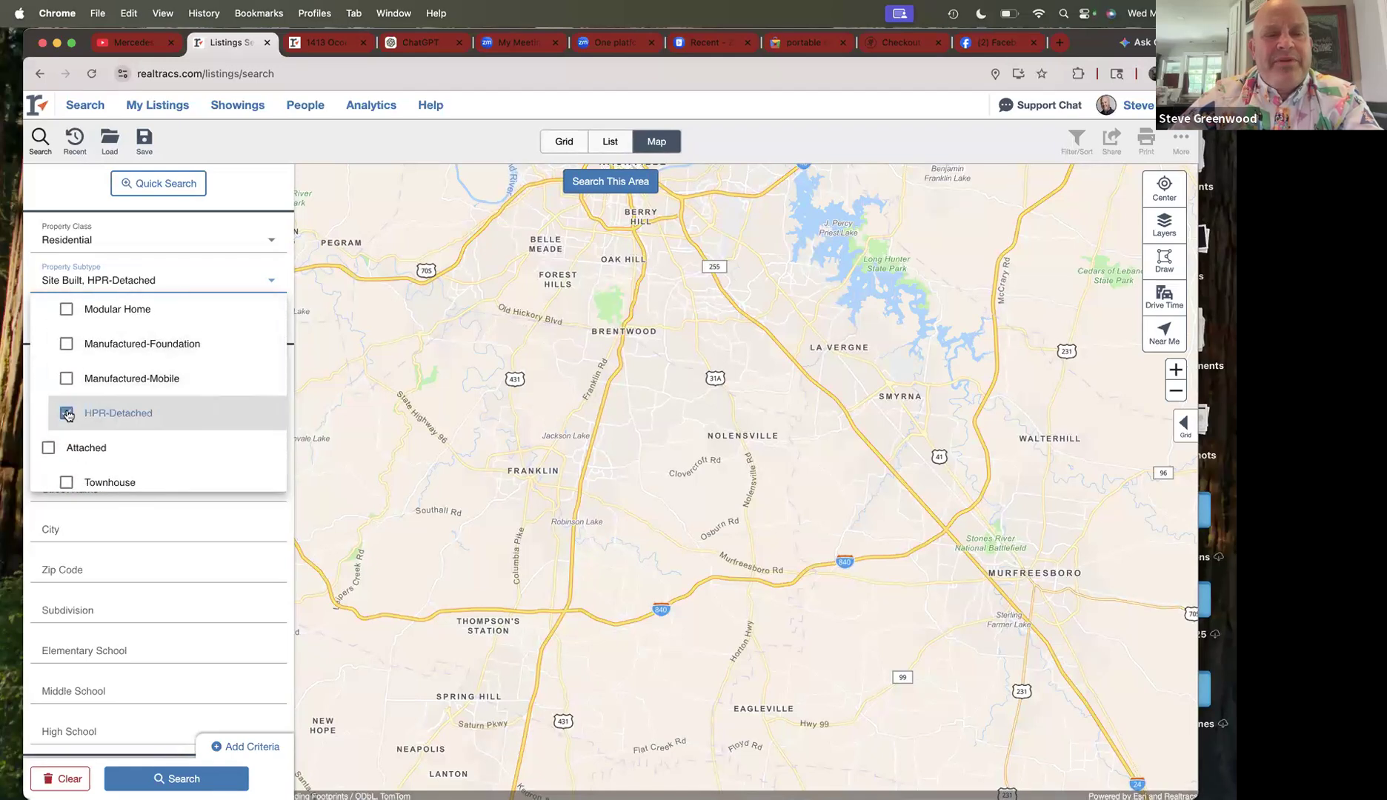
pyautogui.scroll(2, 167, 424)
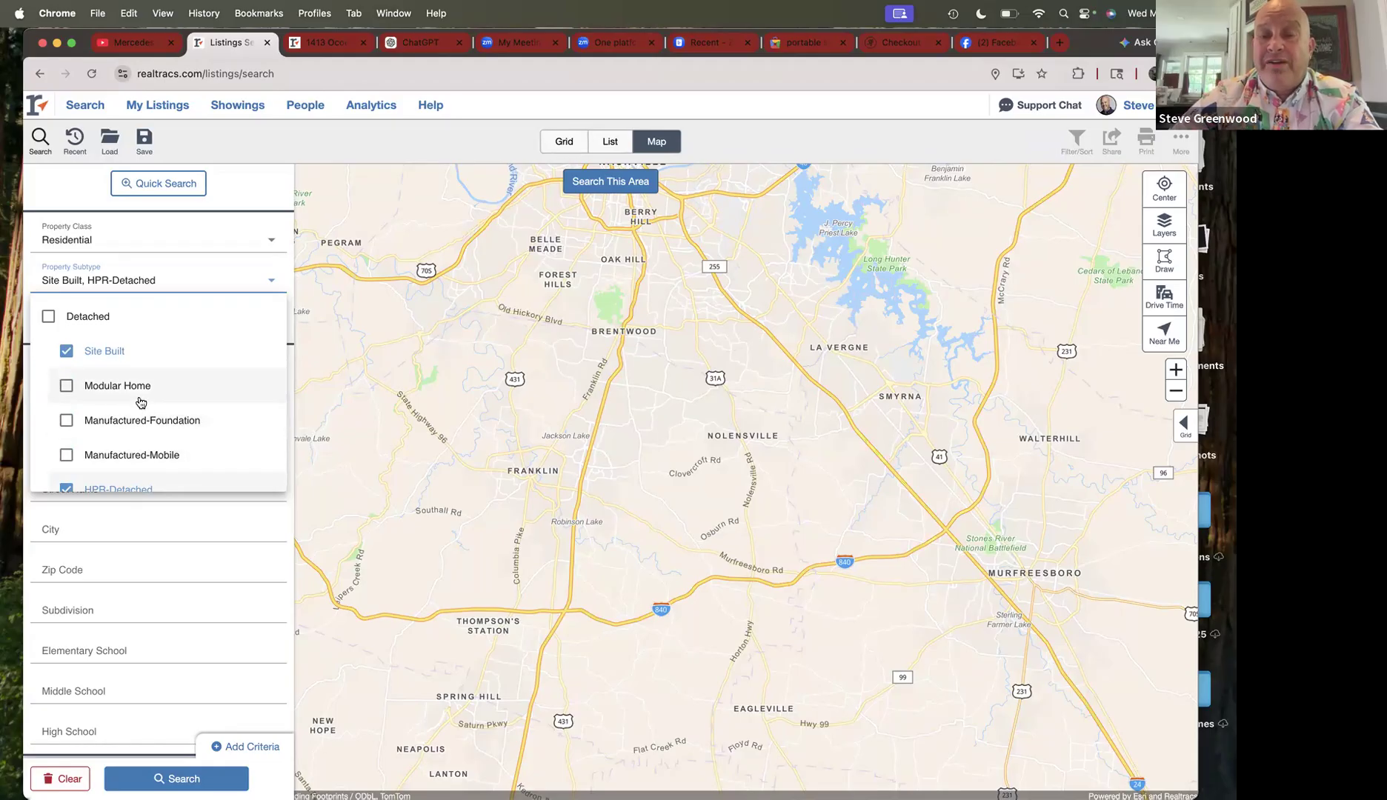
pyautogui.scroll(-2, 124, 393)
pyautogui.scroll(2, 123, 368)
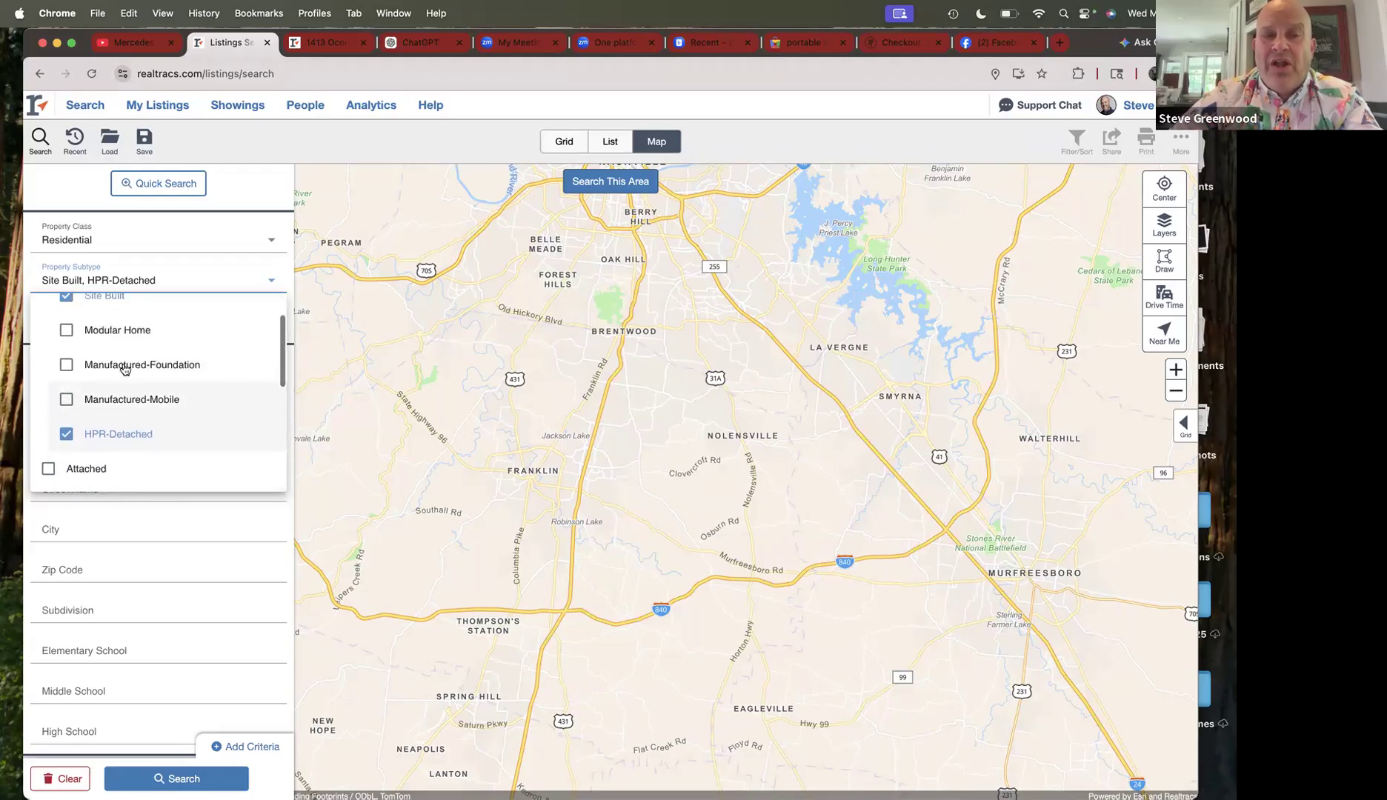
pyautogui.scroll(-2, 181, 389)
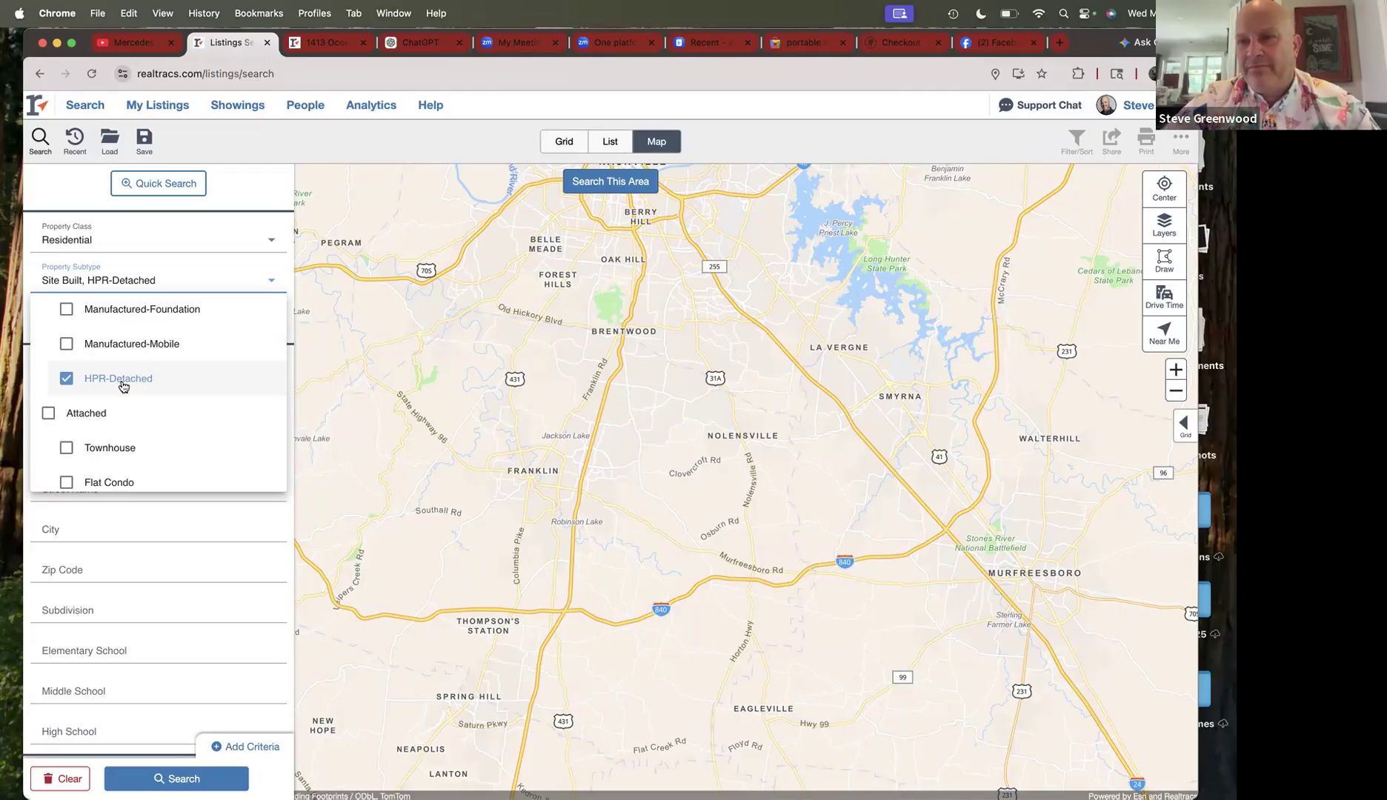
pyautogui.scroll(2, 124, 389)
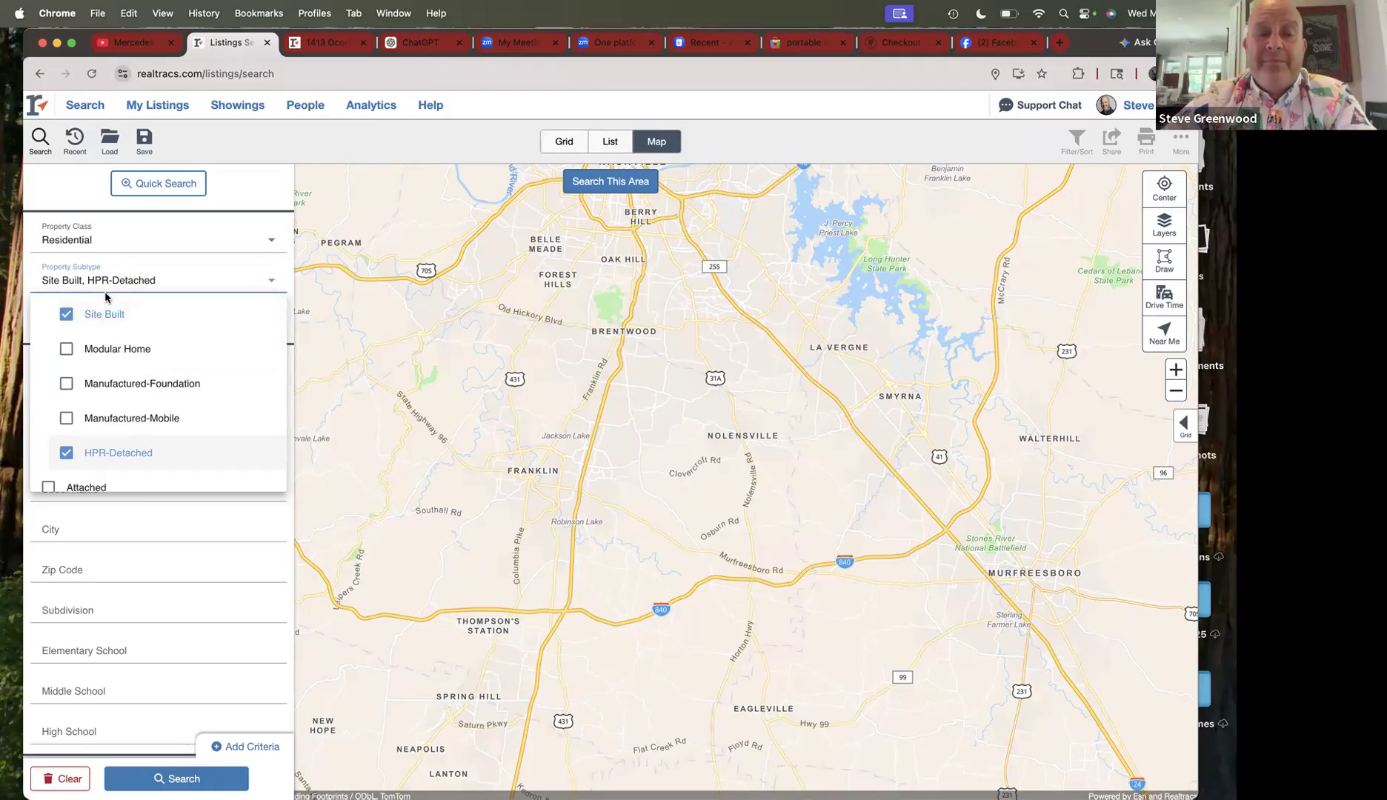
pyautogui.scroll(-3, 136, 416)
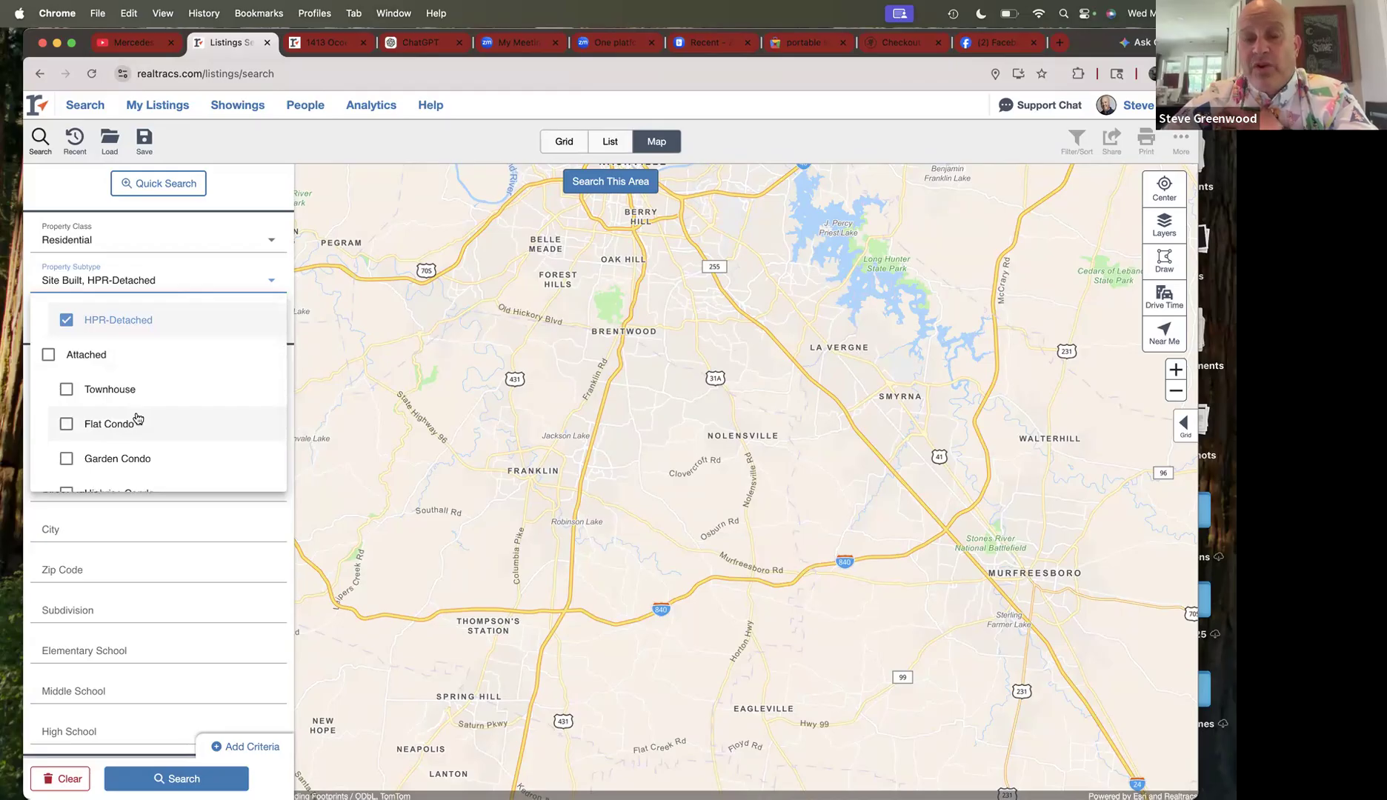
pyautogui.scroll(-1, 151, 395)
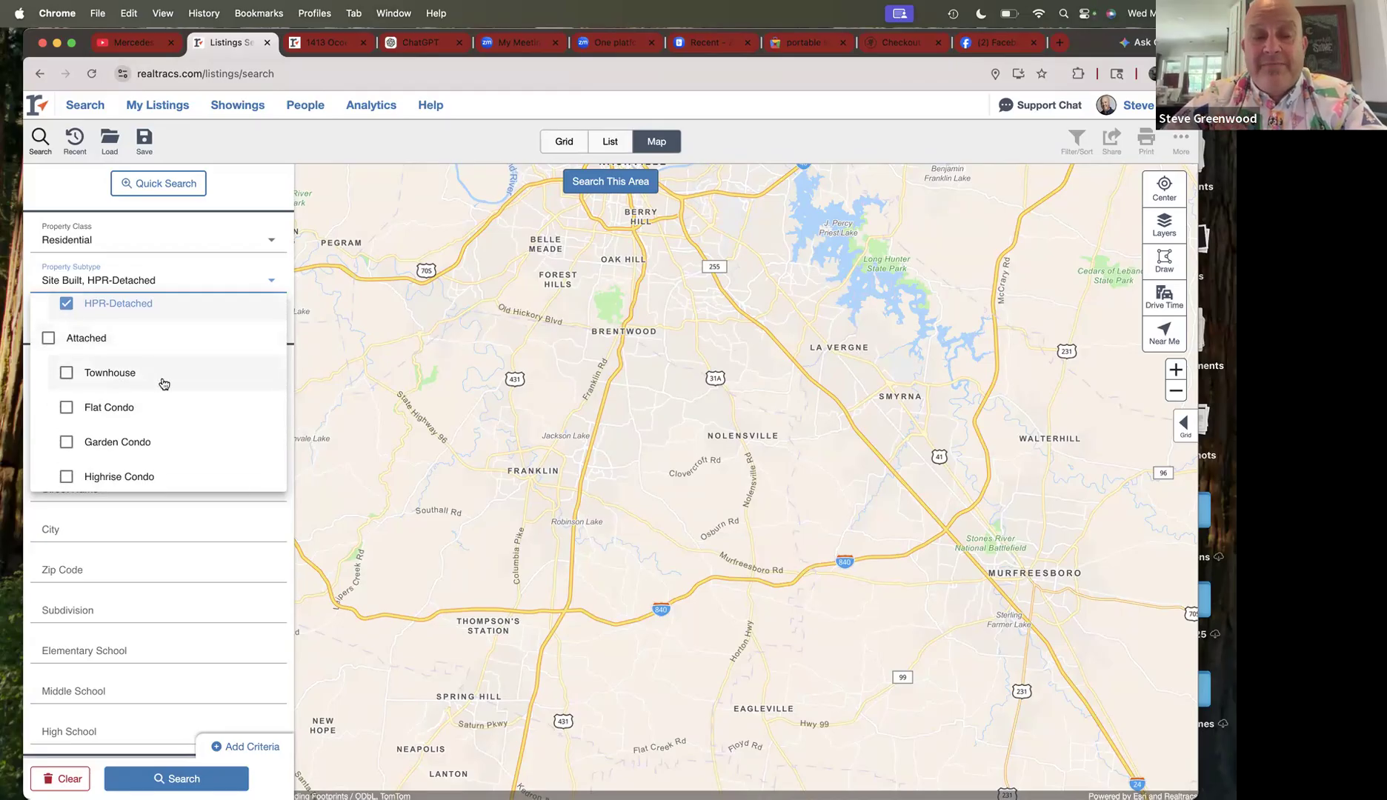
pyautogui.scroll(-2, 163, 383)
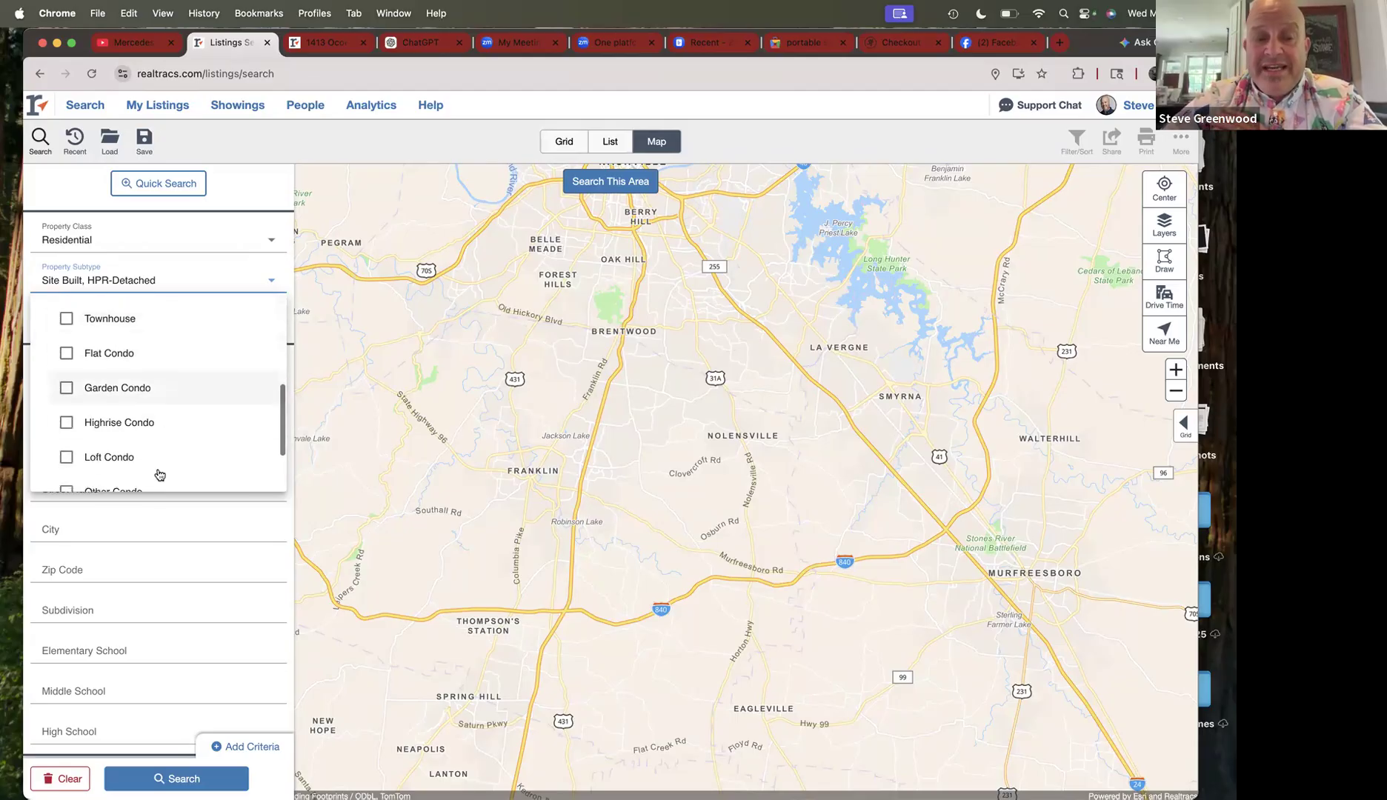
pyautogui.scroll(-2, 156, 378)
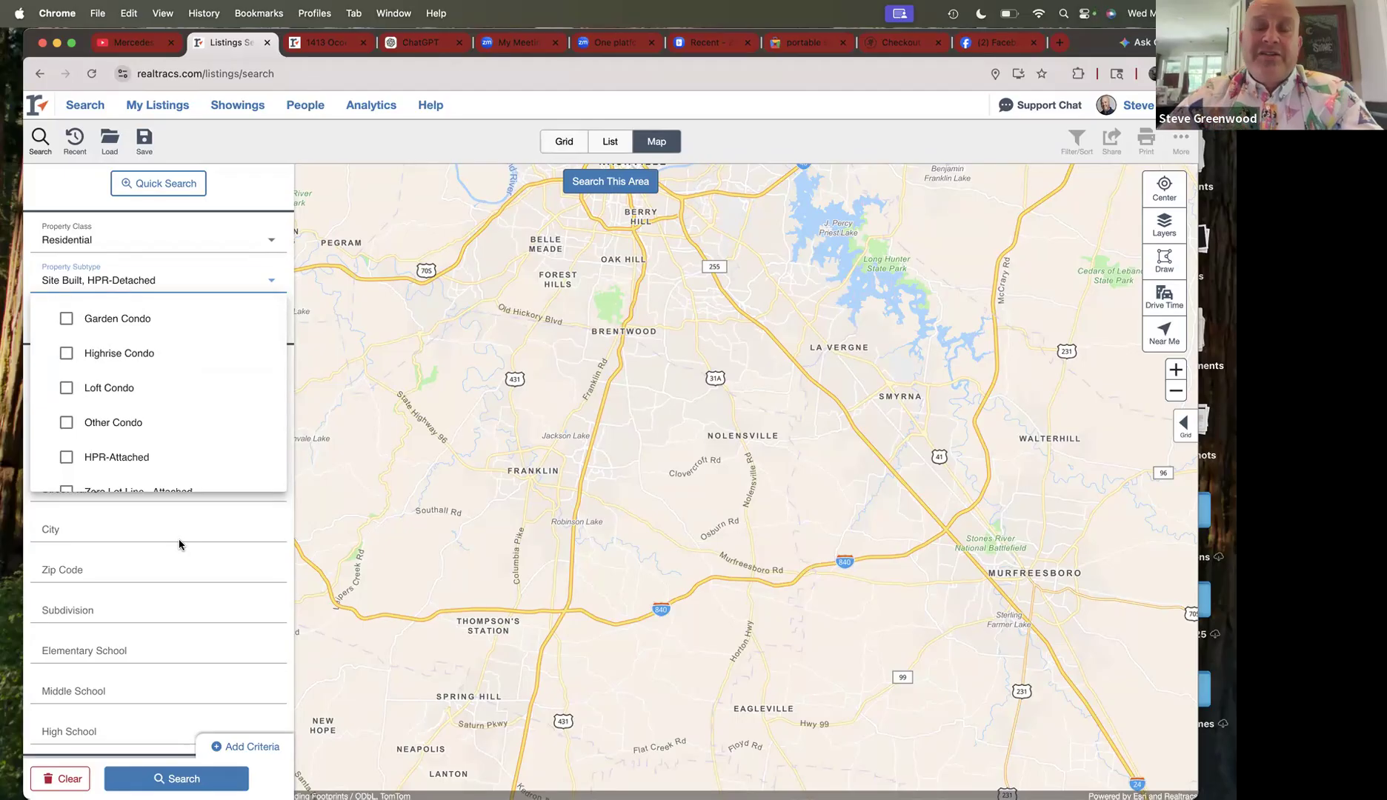
pyautogui.click(336, 46)
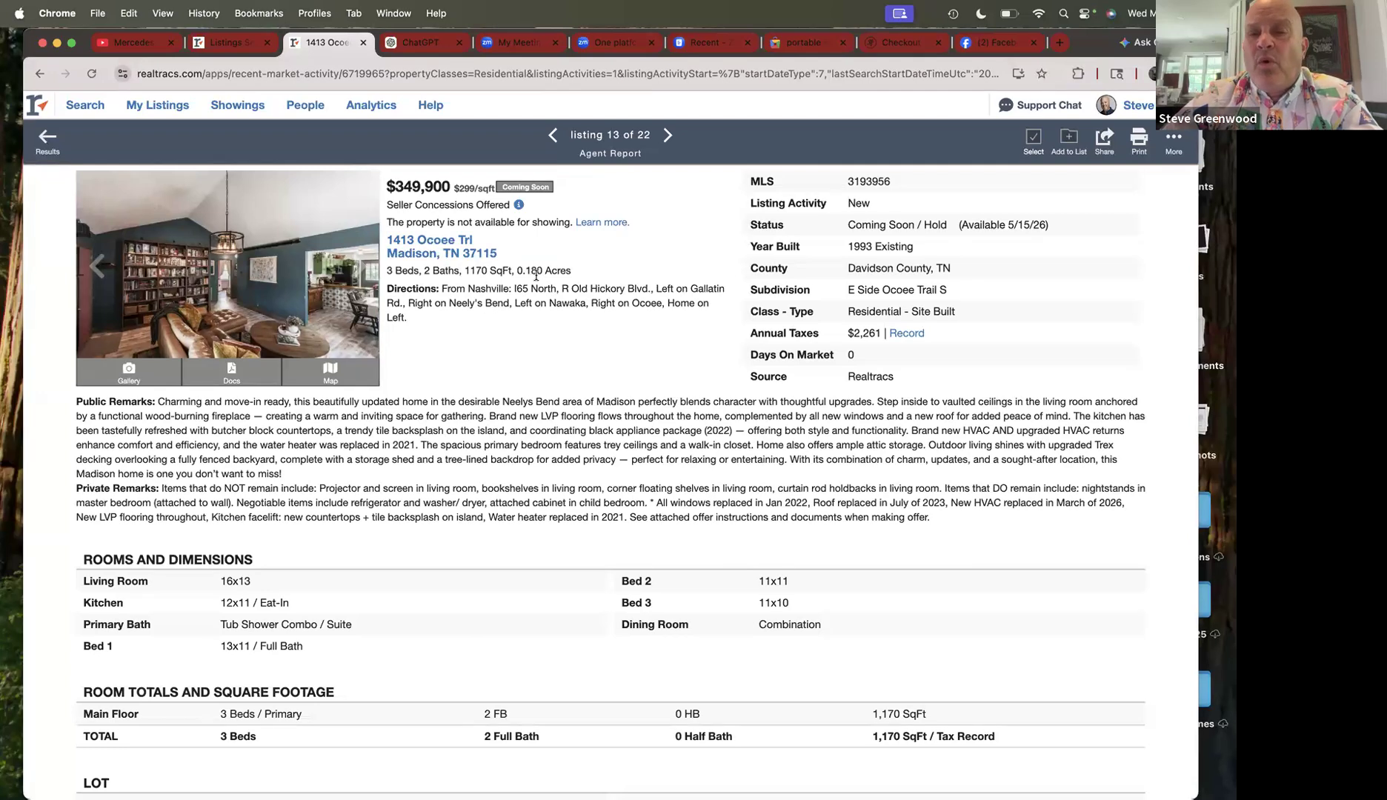
pyautogui.click(235, 46)
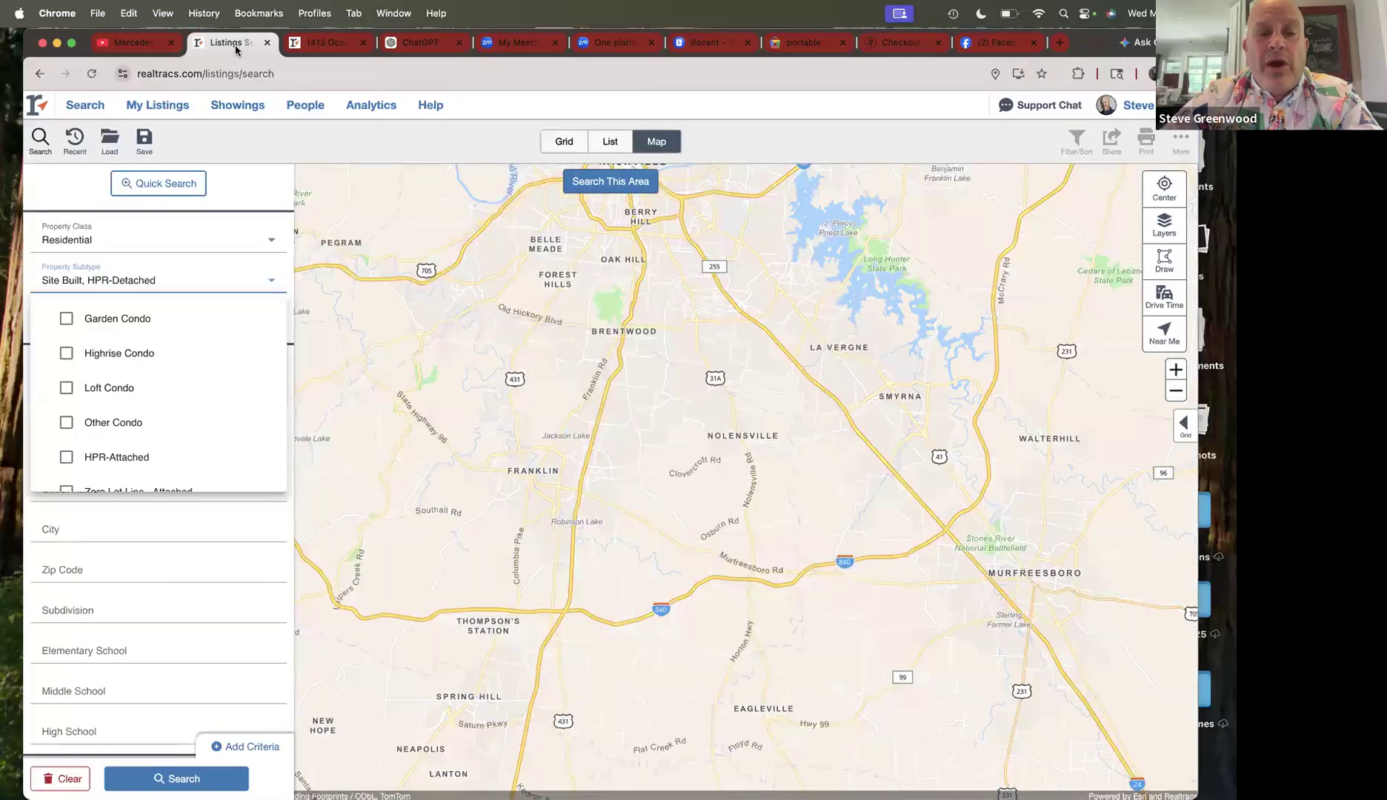
pyautogui.click(192, 563)
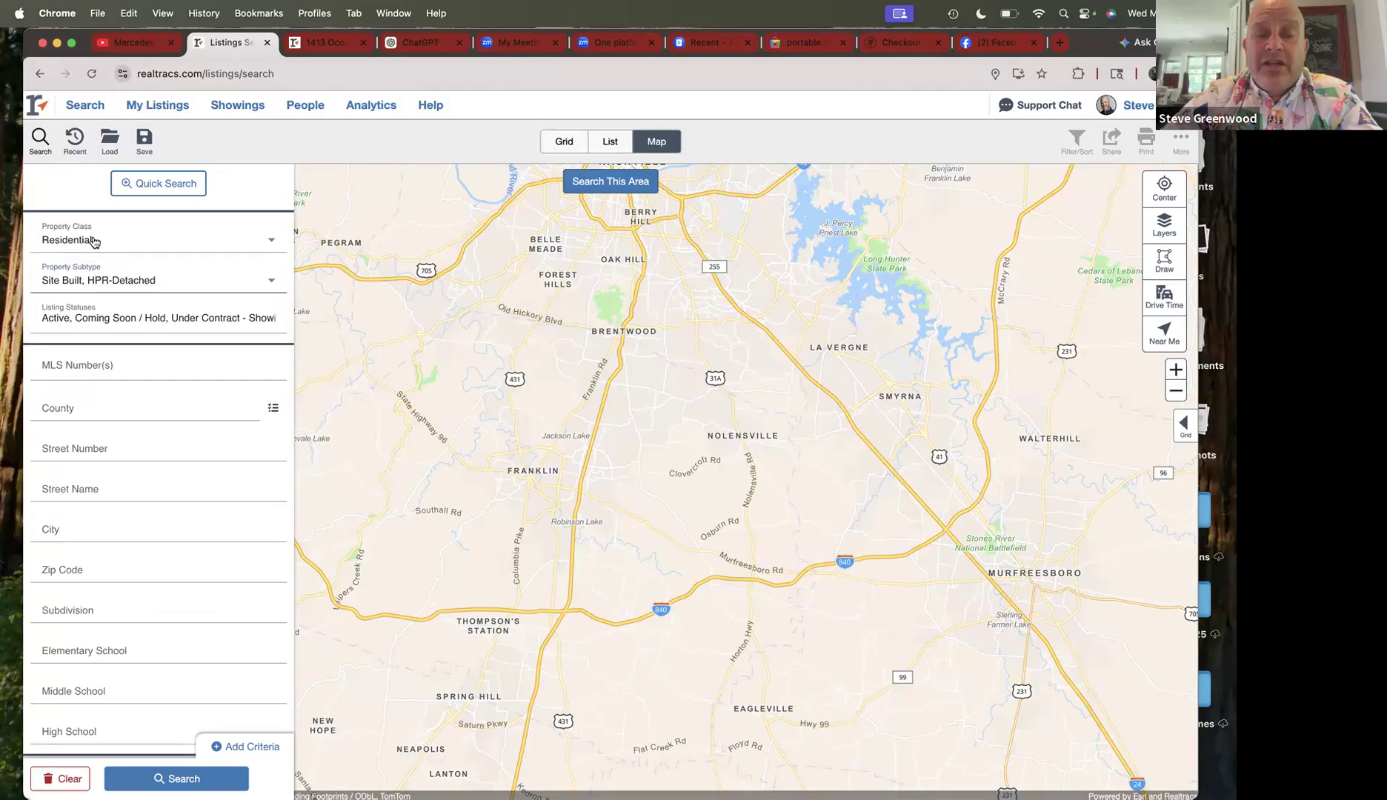
# - Uncheck Under Contract - Showing and add Closed sales from the last 1 year to listing statuses
pyautogui.click(109, 320)
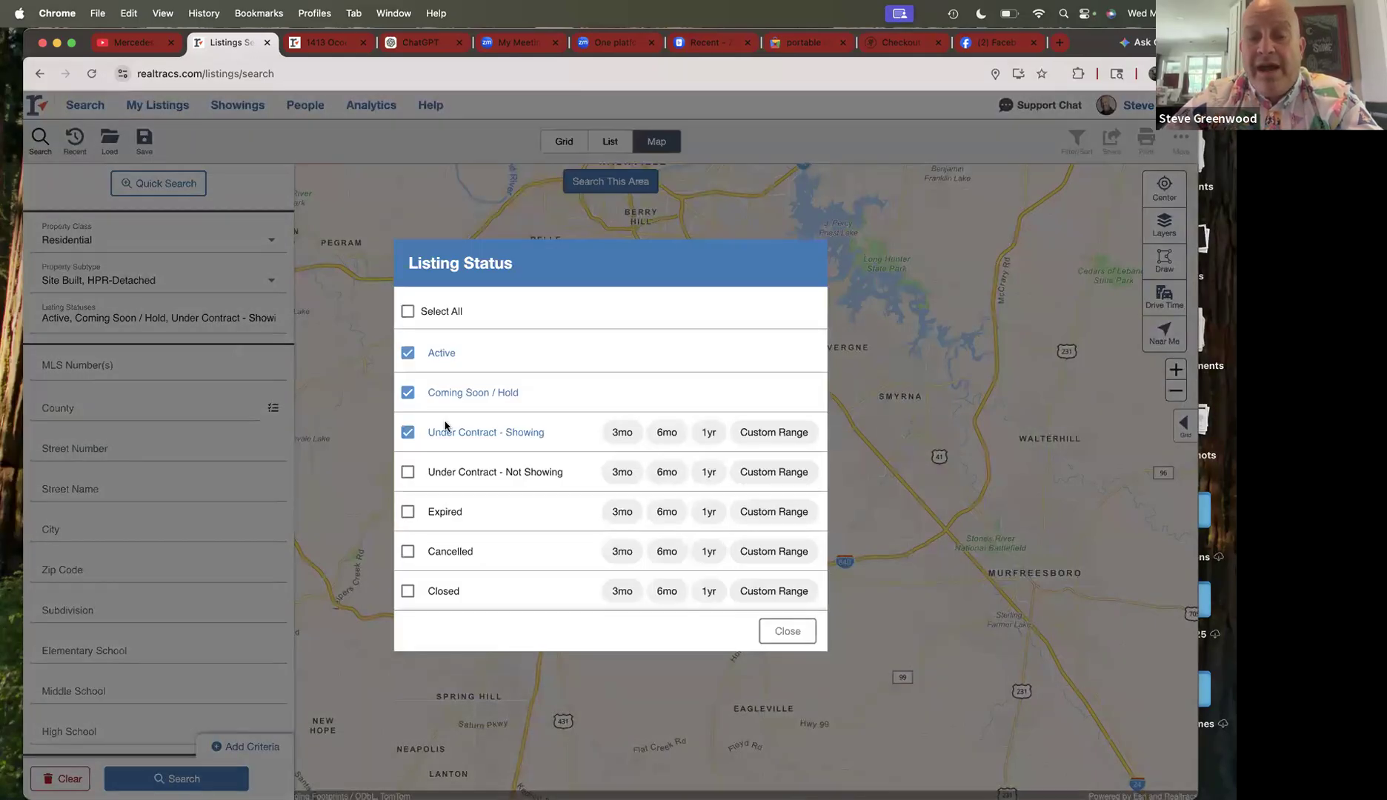
pyautogui.click(408, 432)
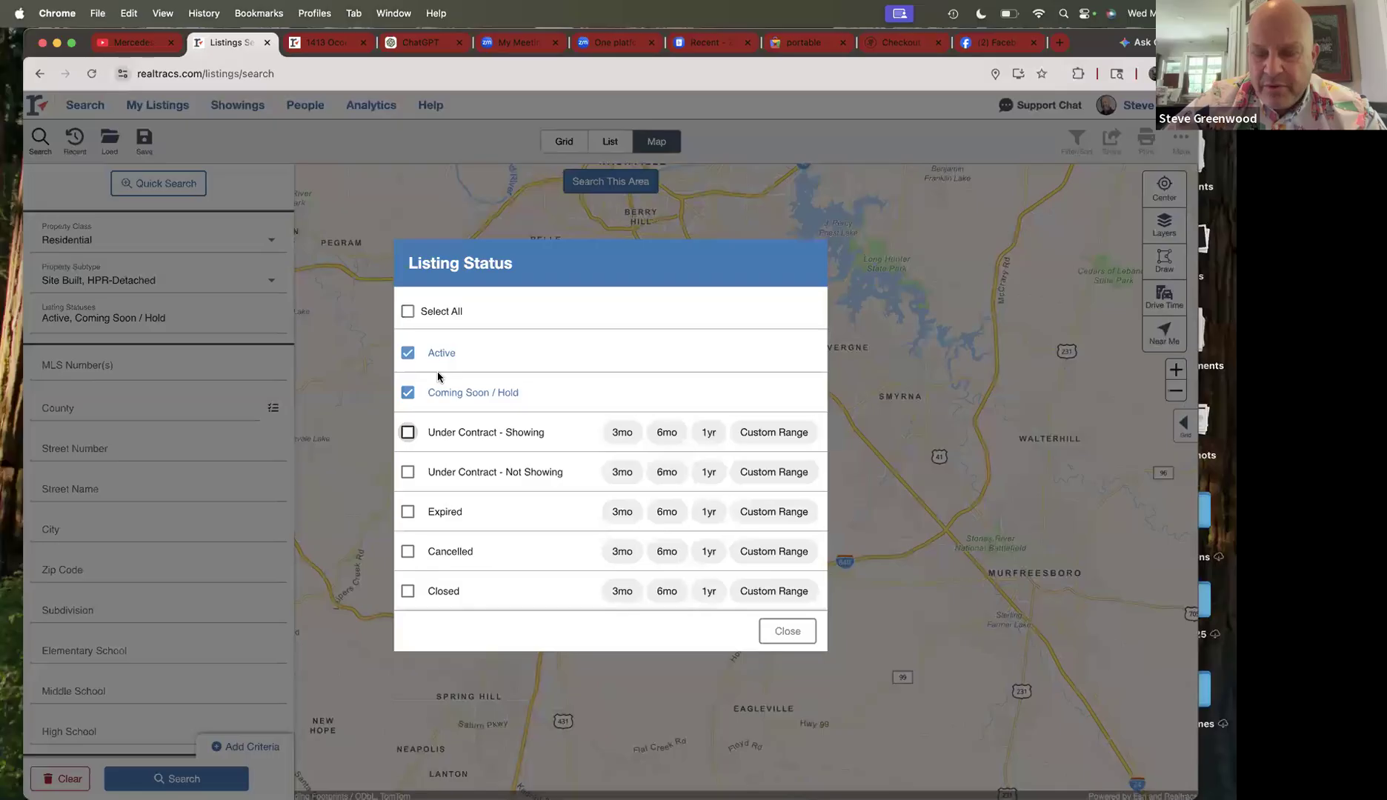
pyautogui.click(408, 592)
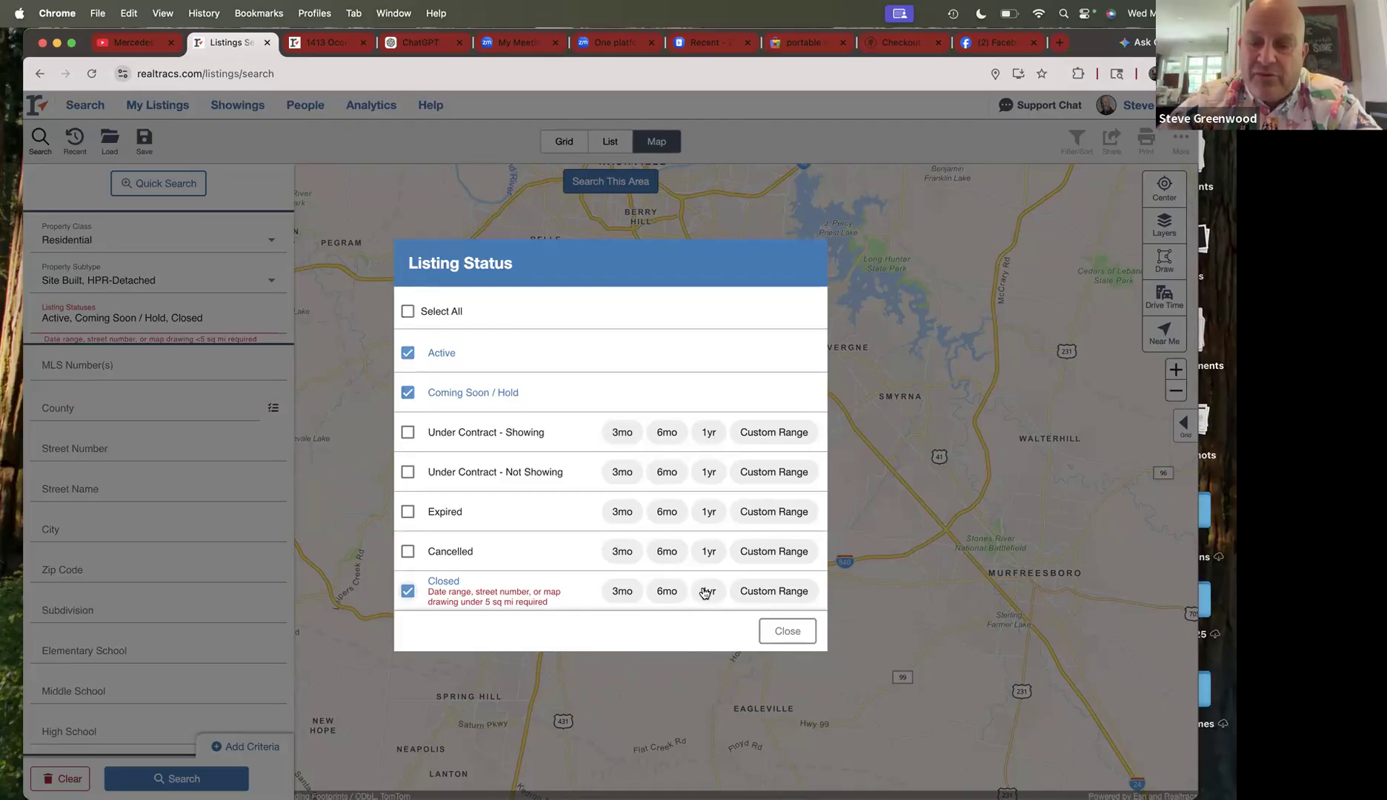
pyautogui.click(704, 592)
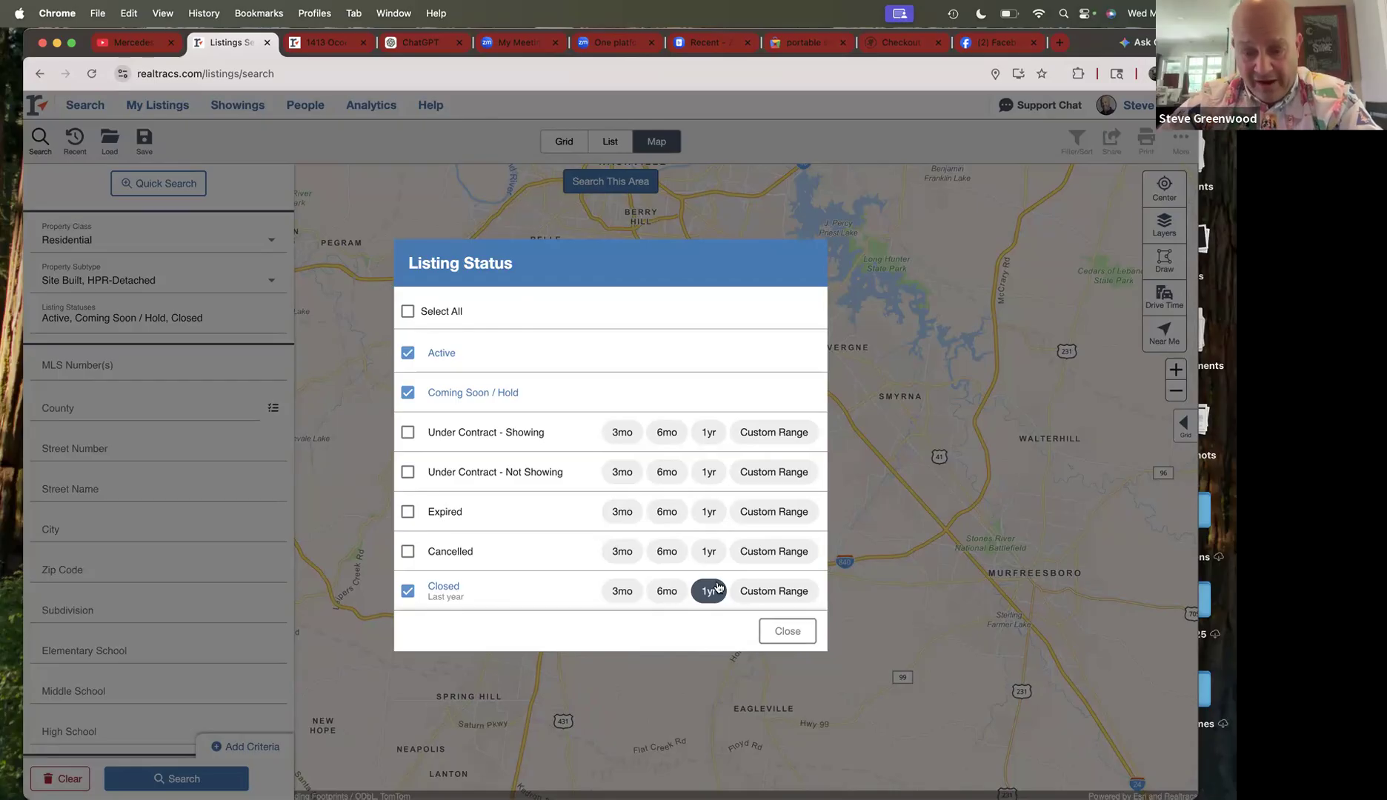
pyautogui.click(788, 631)
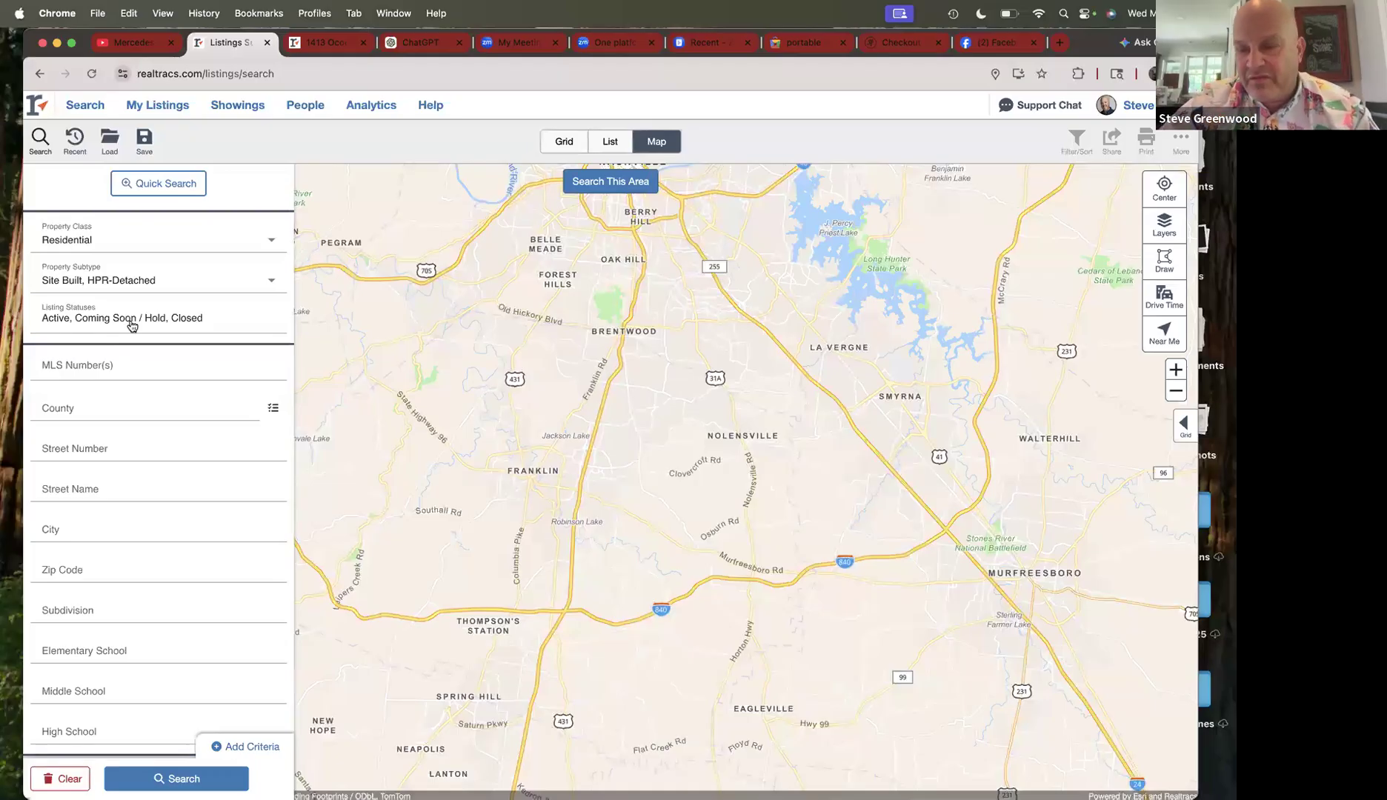
# - Add zip code 37115 as a search criterion
pyautogui.scroll(-1, 137, 318)
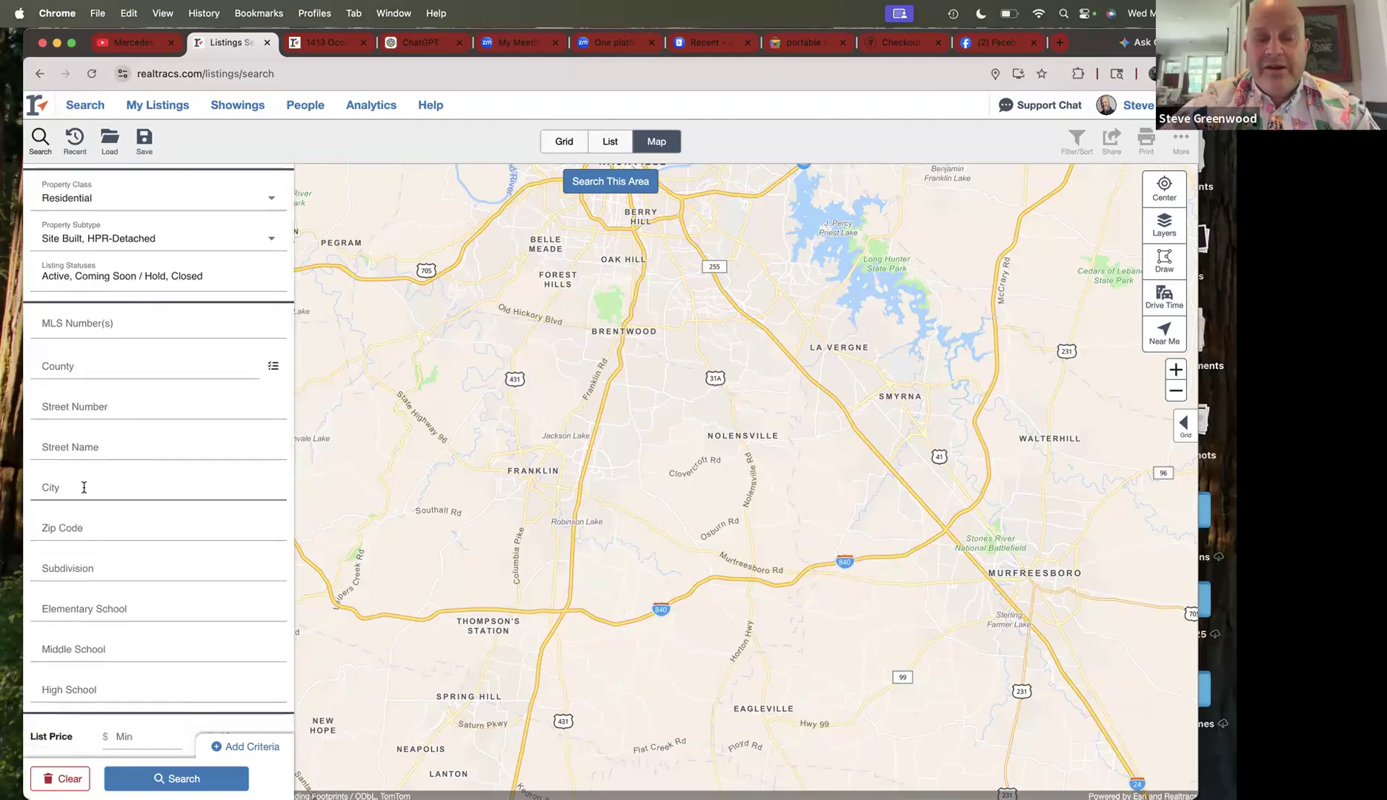
pyautogui.click(66, 527)
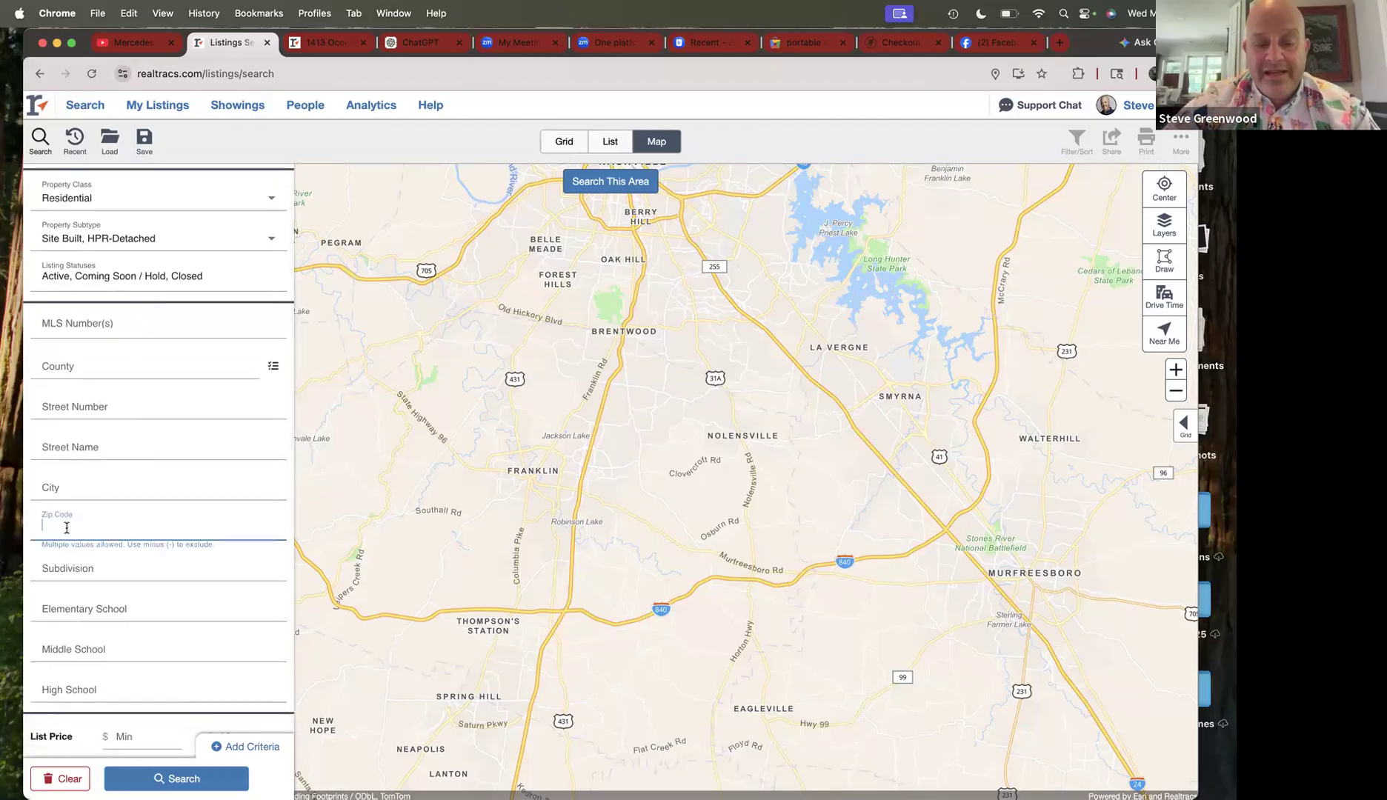
pyautogui.write('37115')
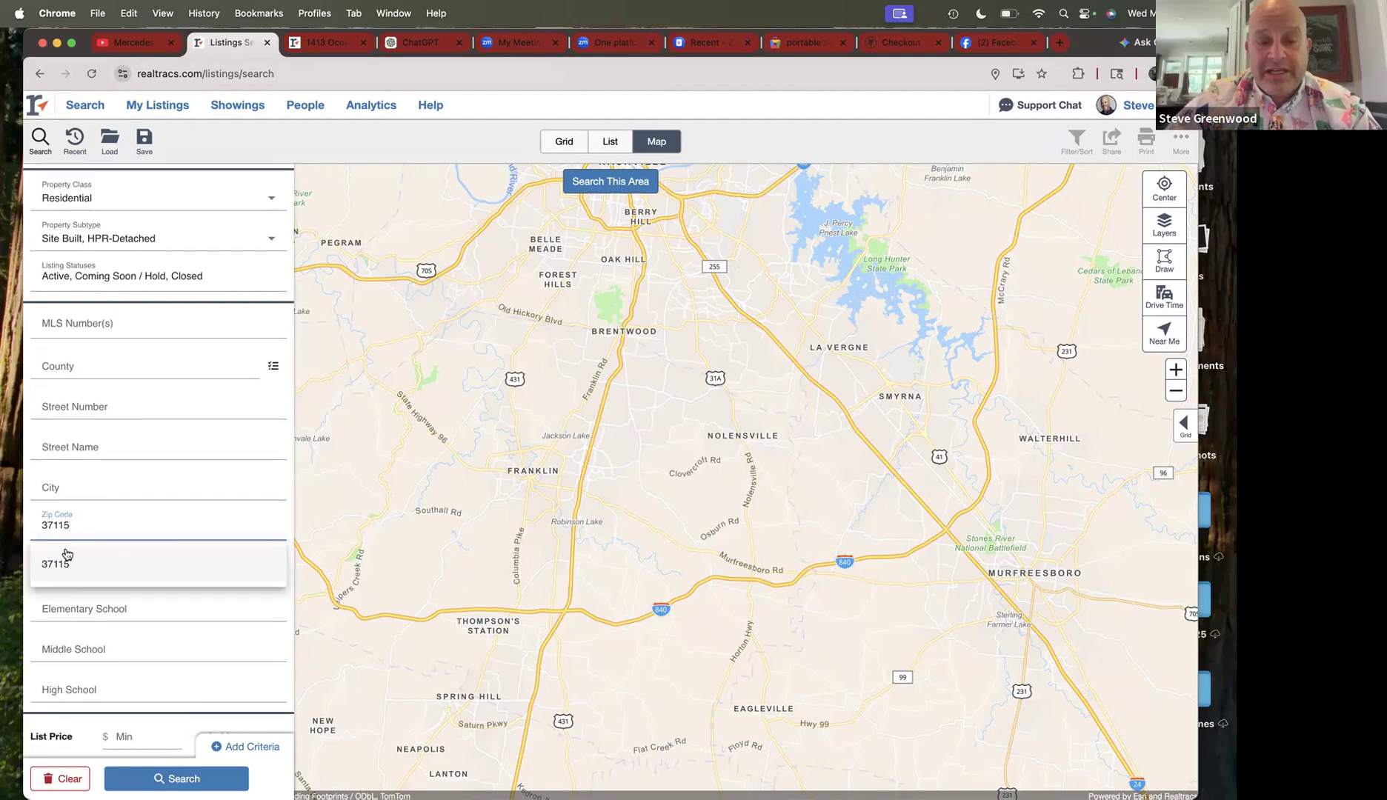
pyautogui.click(63, 568)
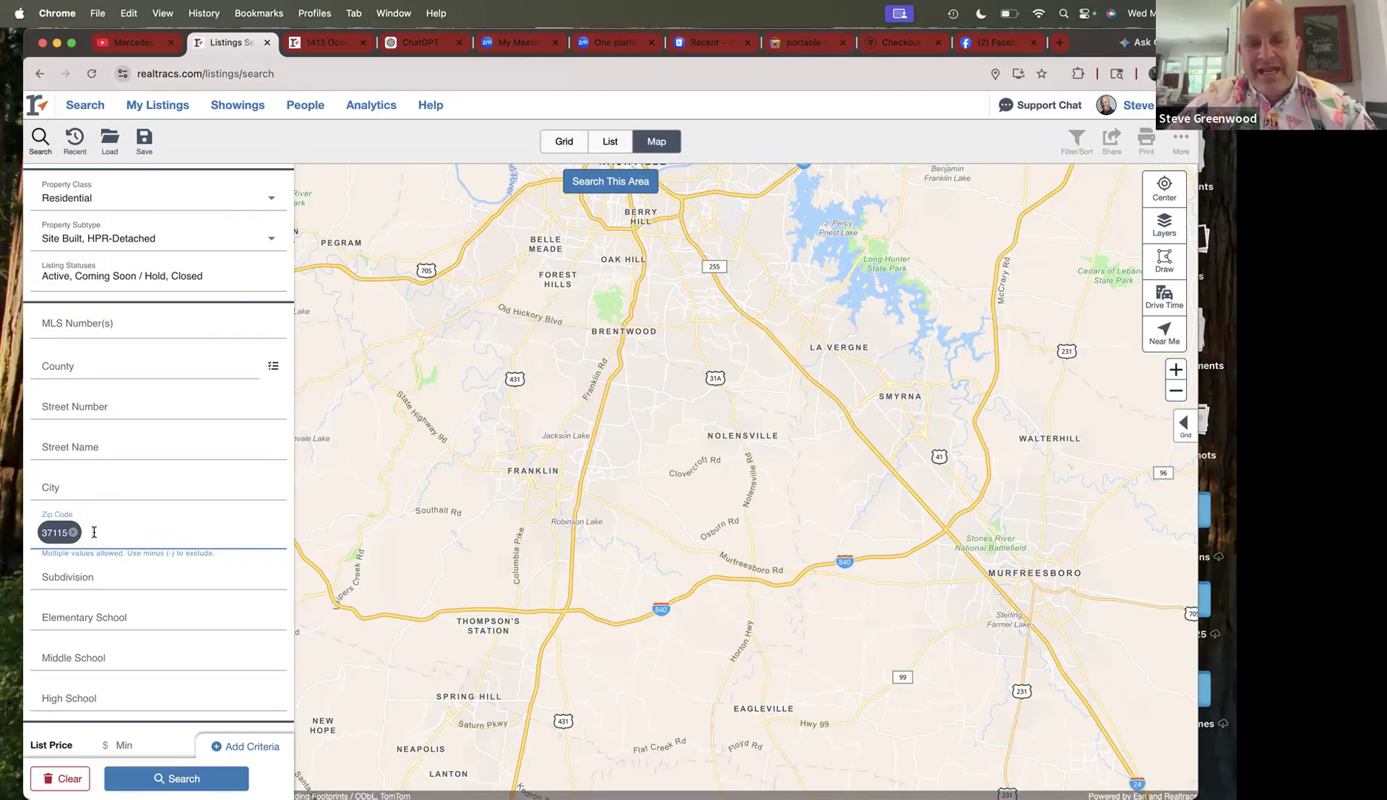
pyautogui.scroll(-5, 94, 532)
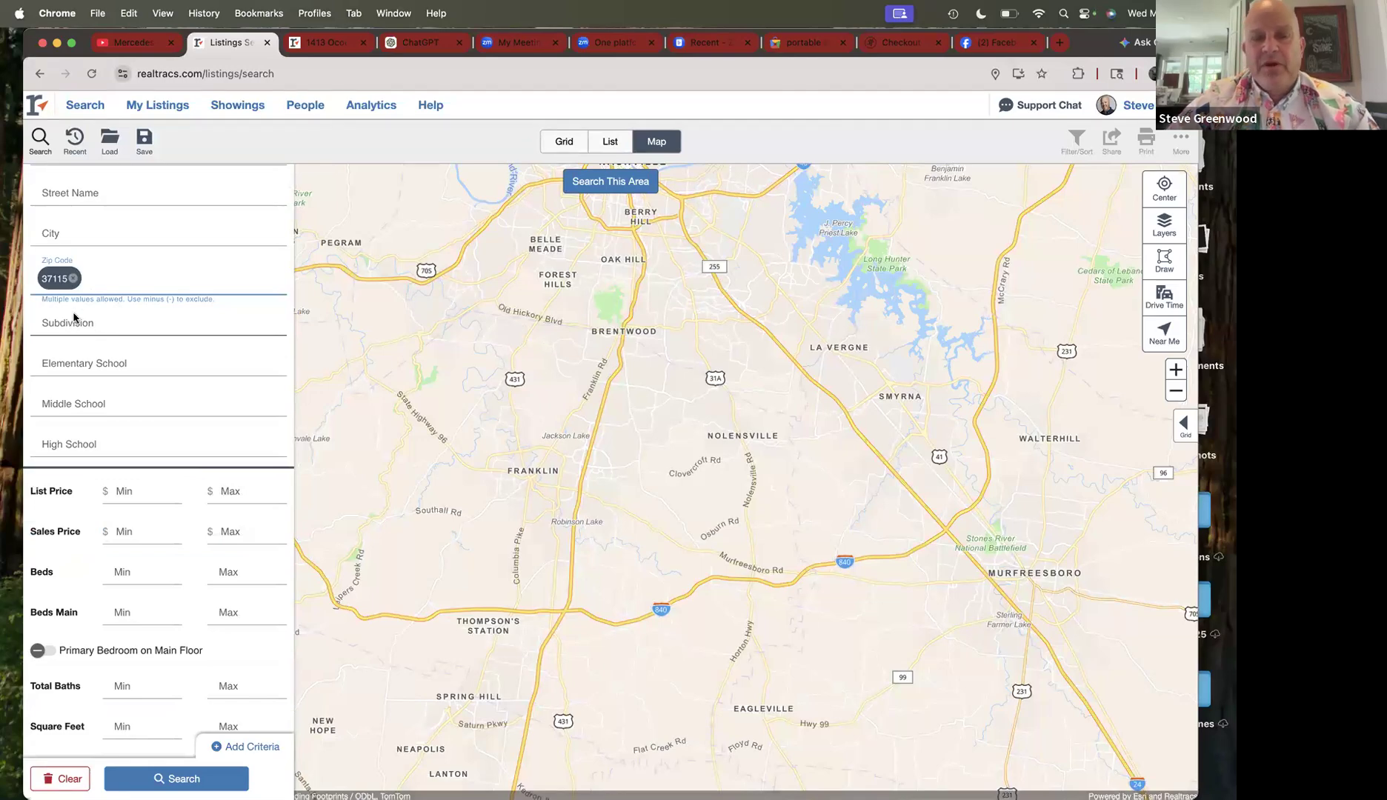
# - Set bedrooms to 3–3 and bathrooms to 2–2
pyautogui.scroll(-1, 95, 310)
pyautogui.scroll(-5, 95, 310)
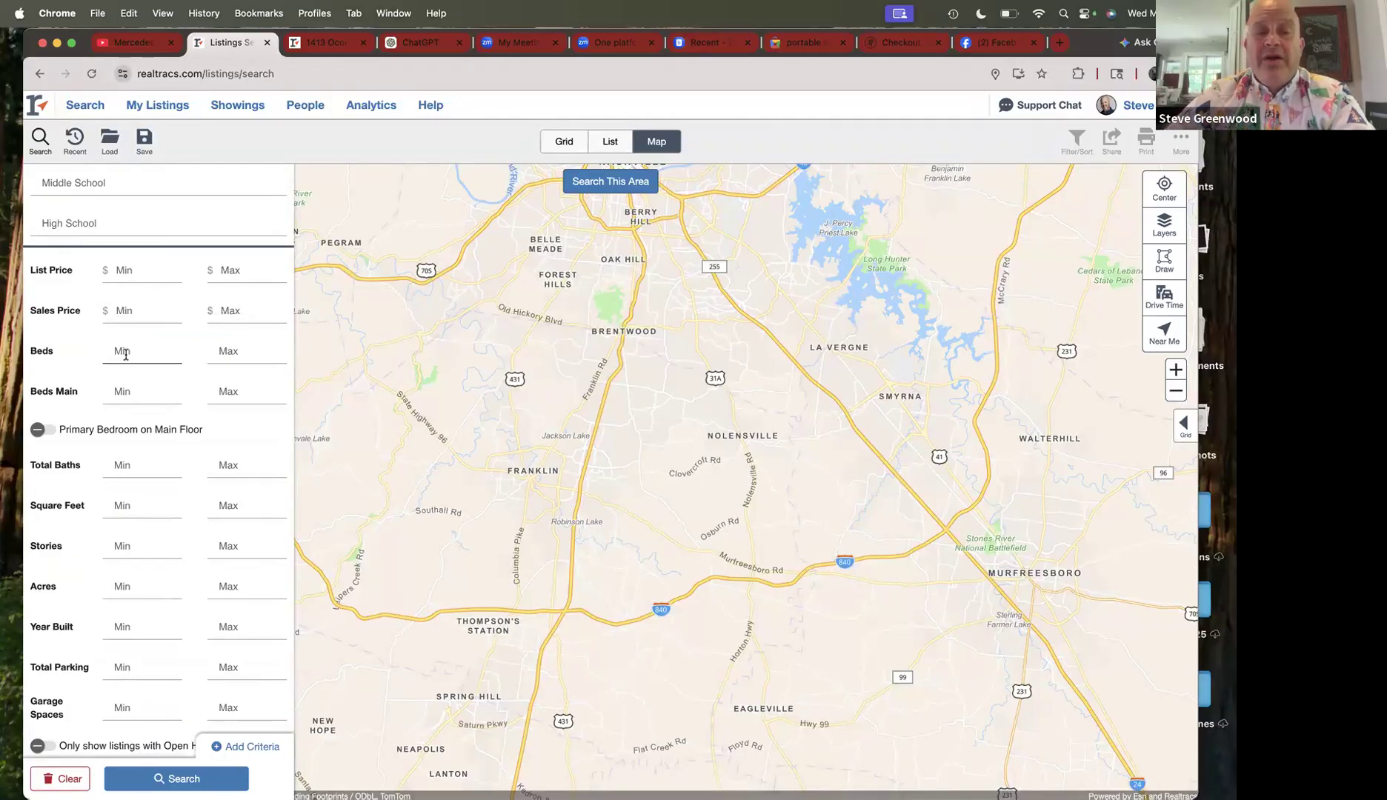
pyautogui.click(126, 354)
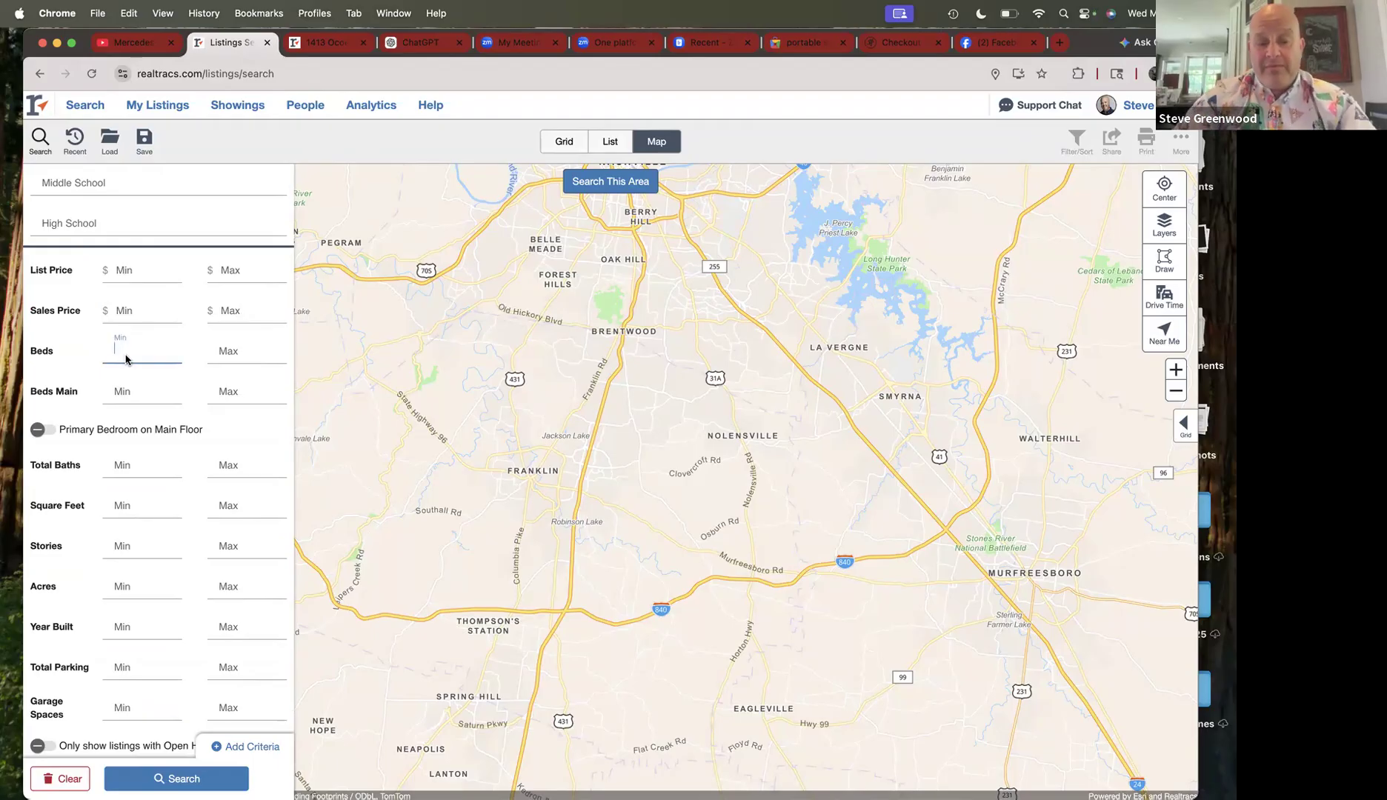
pyautogui.write('3')
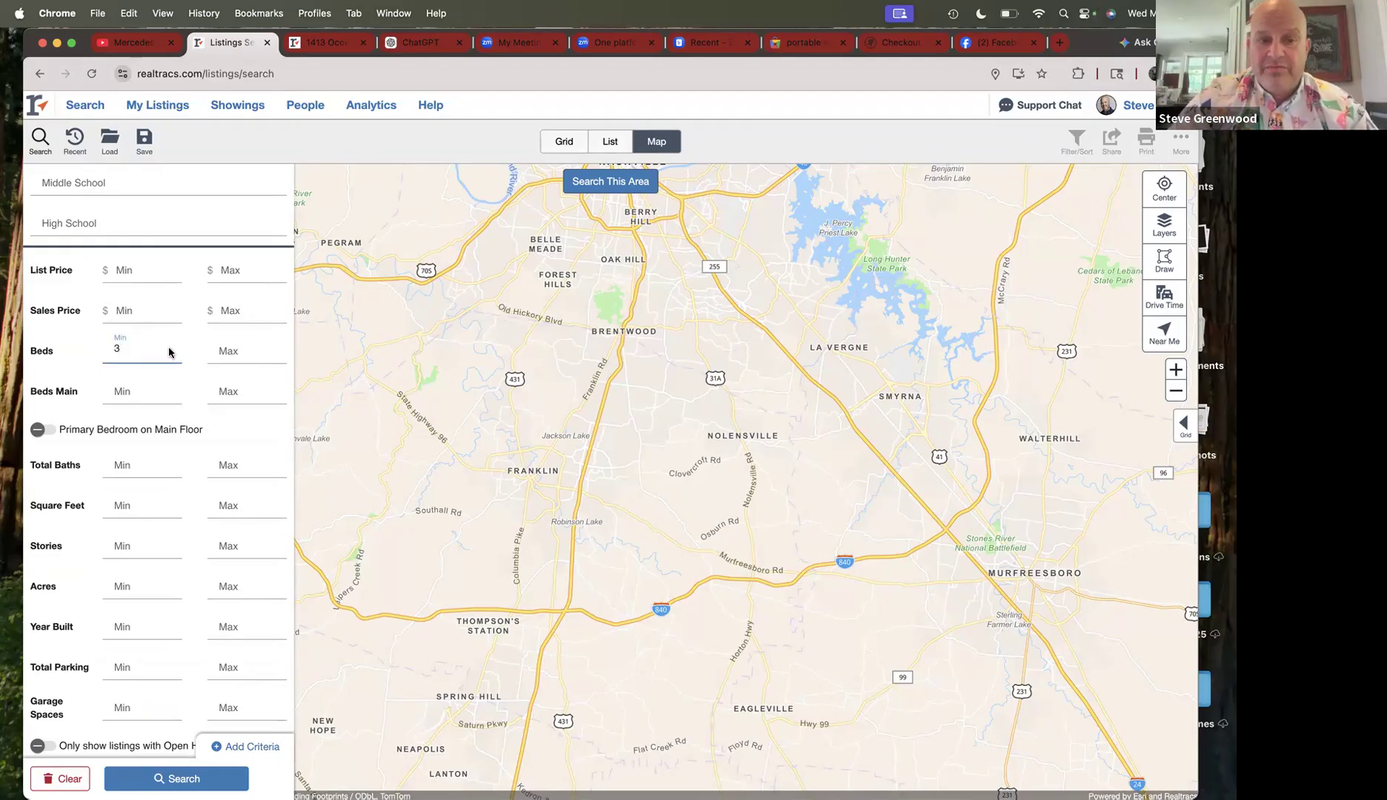
pyautogui.click(221, 361)
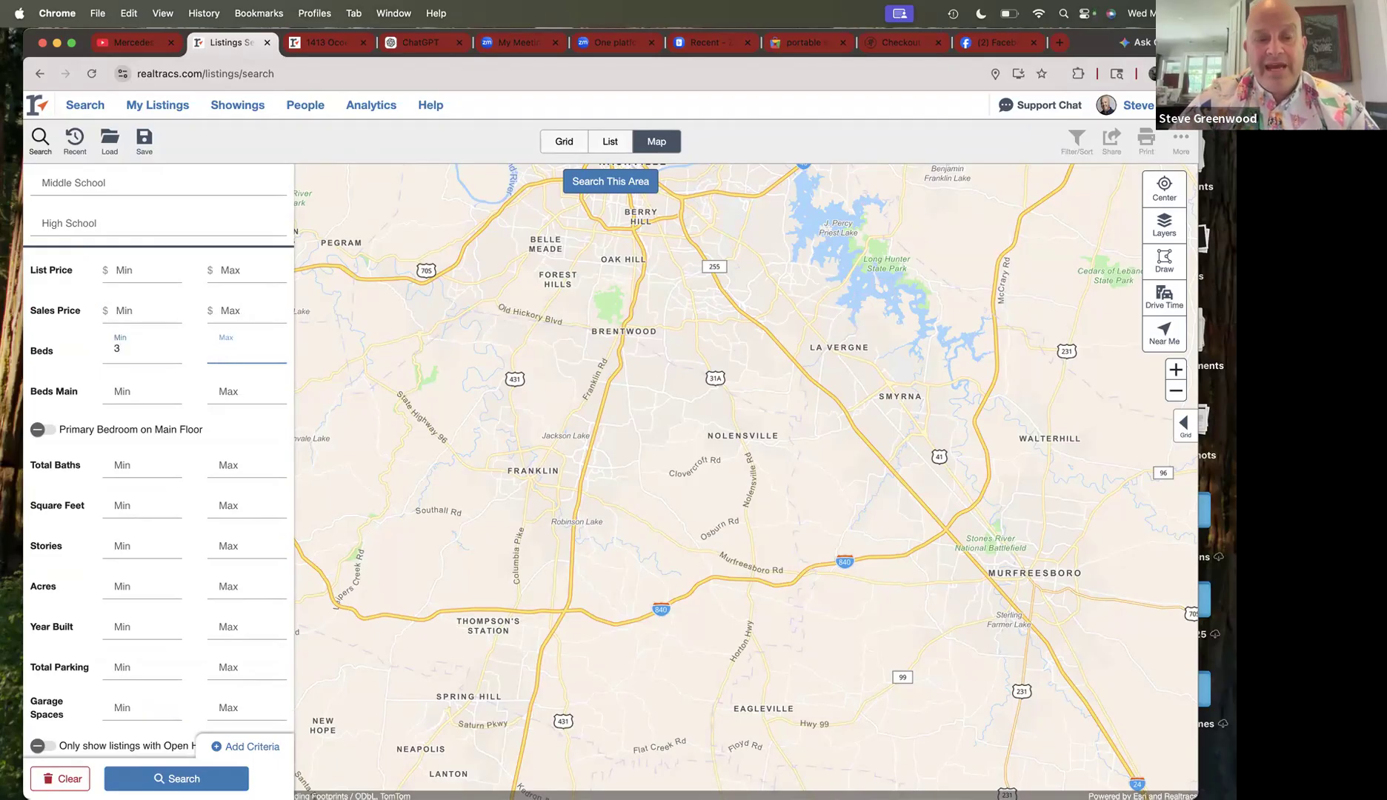
pyautogui.write('3')
pyautogui.scroll(-1, 192, 418)
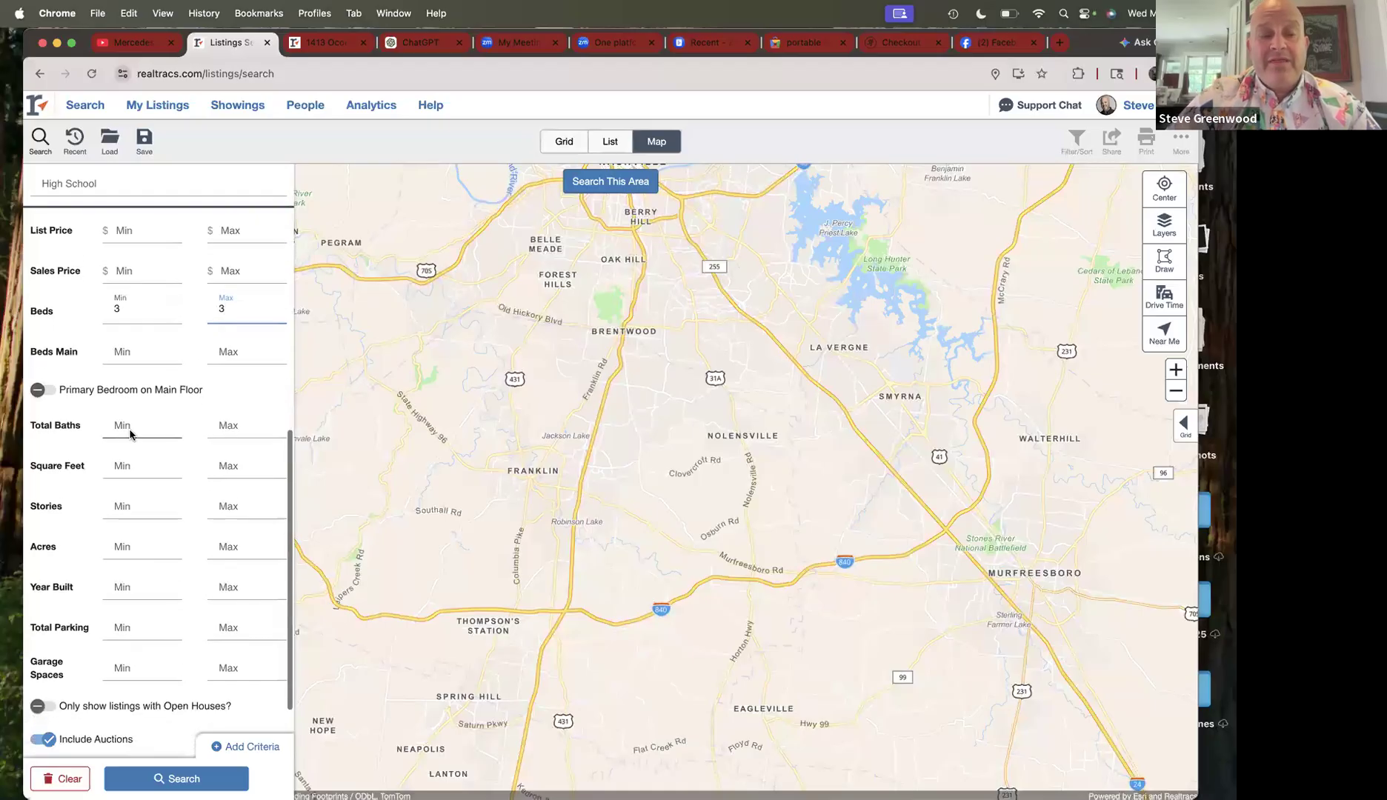
pyautogui.click(126, 429)
pyautogui.write('2')
pyautogui.click(220, 428)
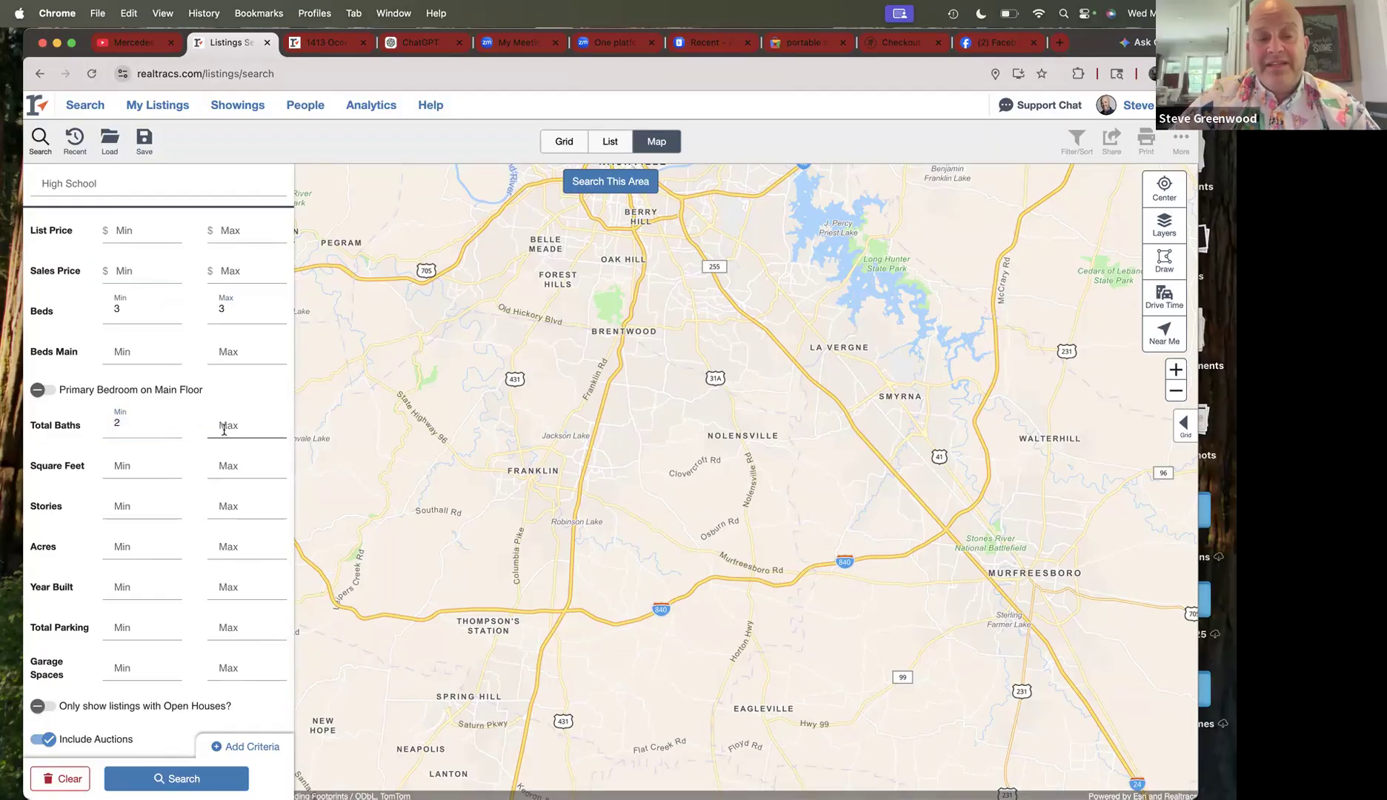
pyautogui.write('2')
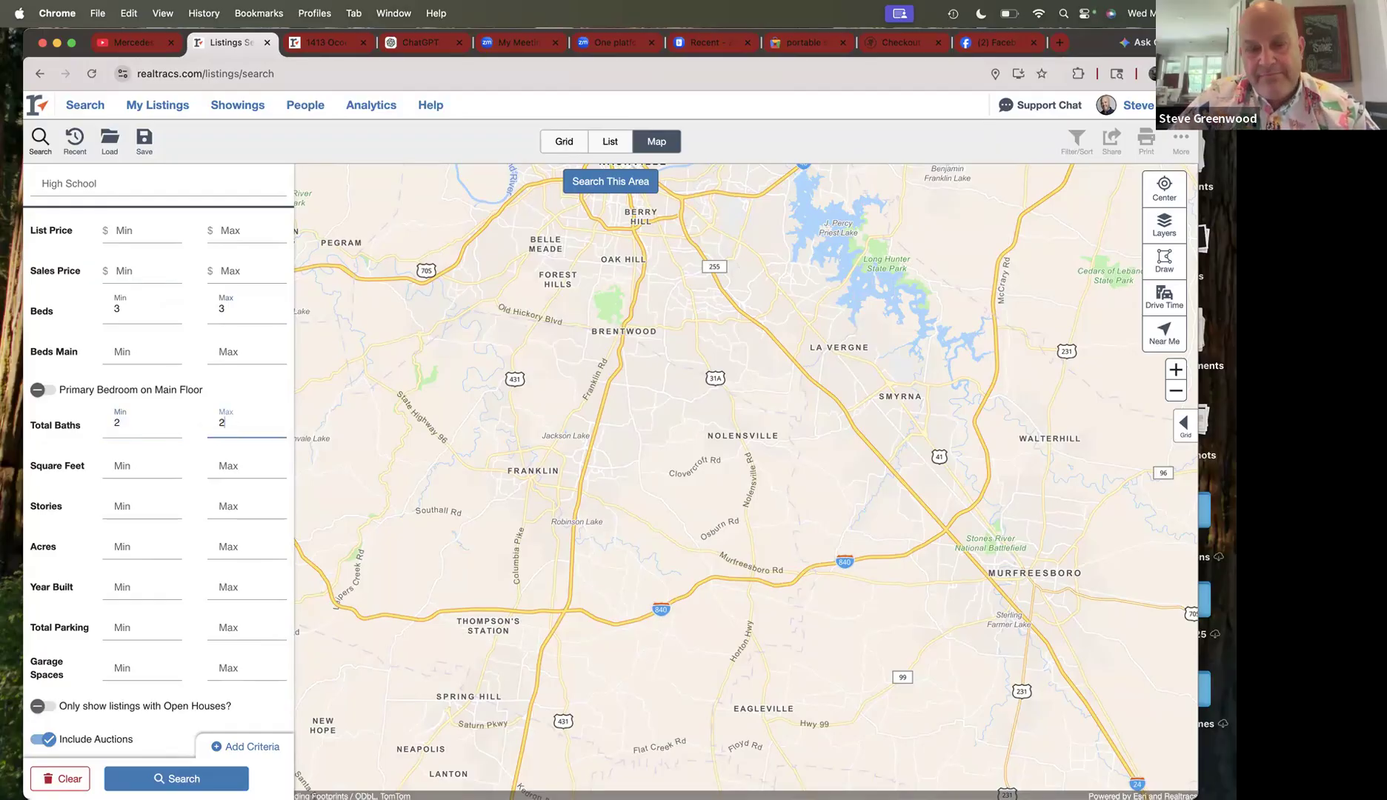
# - Set square feet to a minimum of 1000 and a maximum of 1,300
pyautogui.click(122, 468)
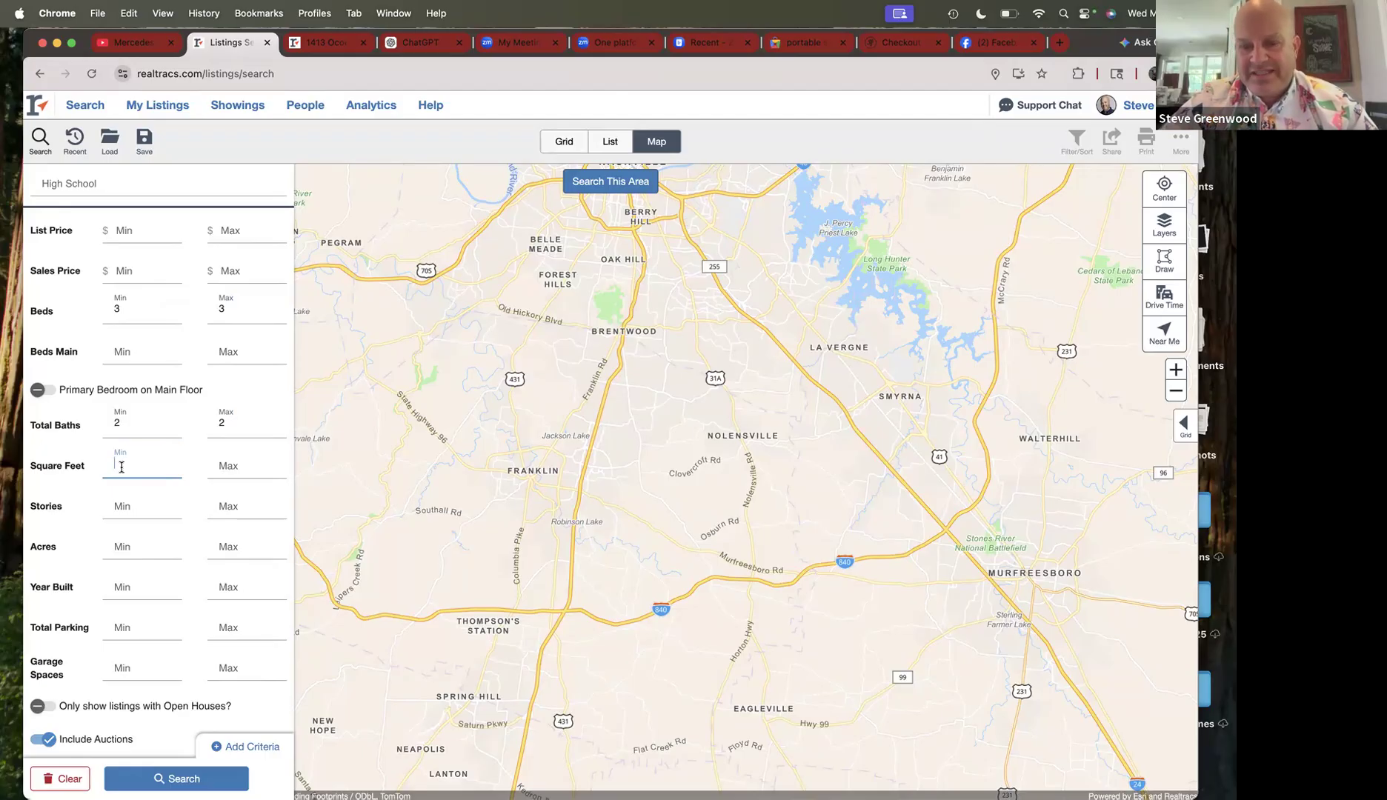
pyautogui.write('1000')
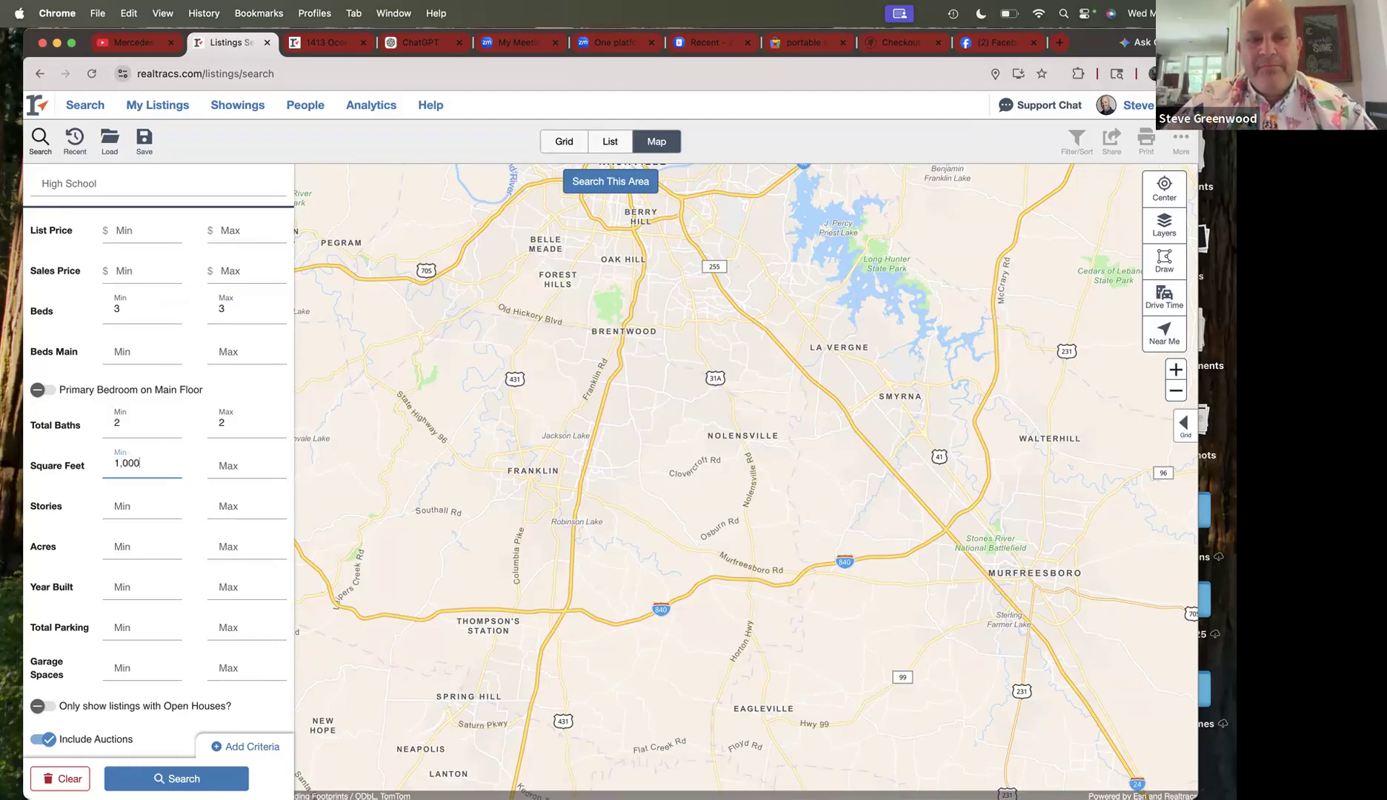
pyautogui.click(225, 464)
pyautogui.write('1,30')
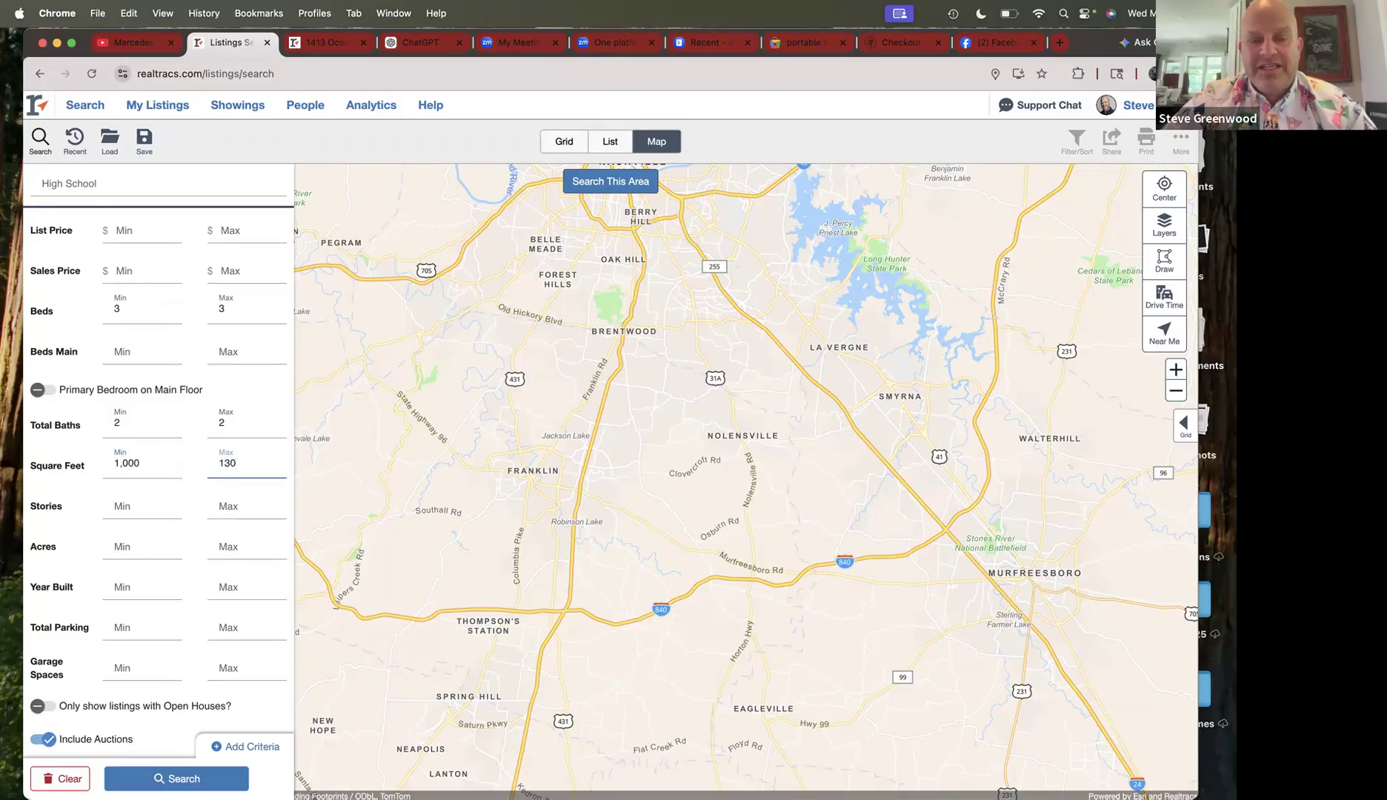
pyautogui.write('0')
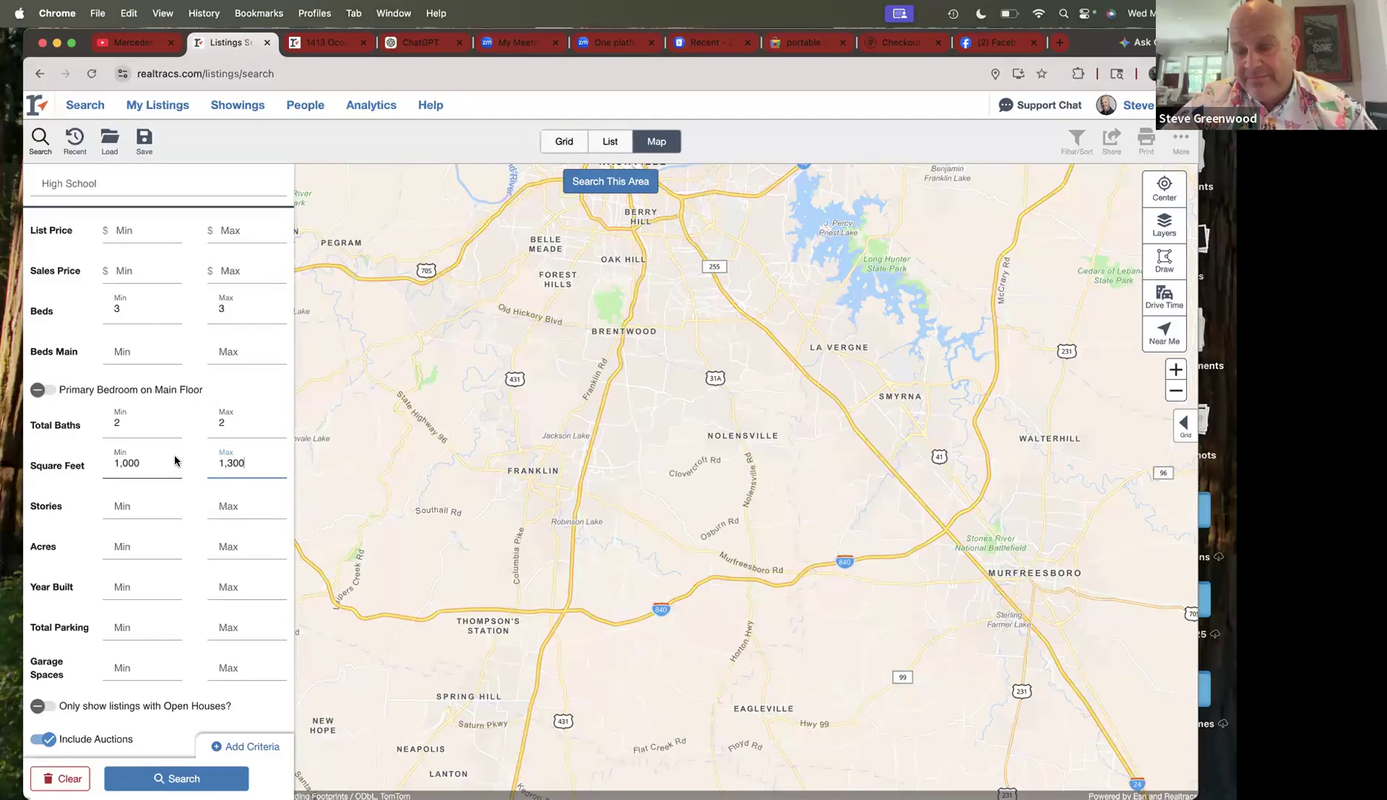
pyautogui.click(326, 45)
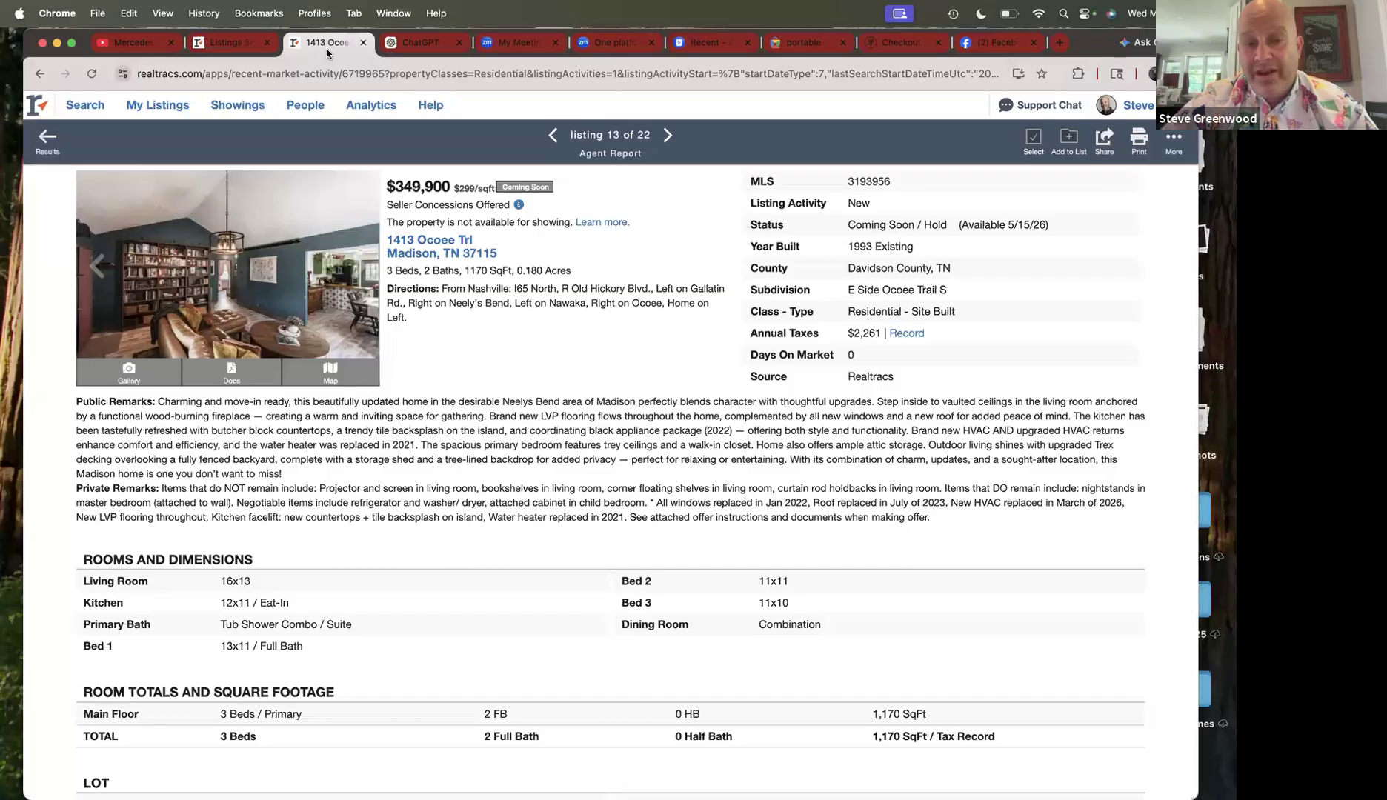
pyautogui.click(241, 46)
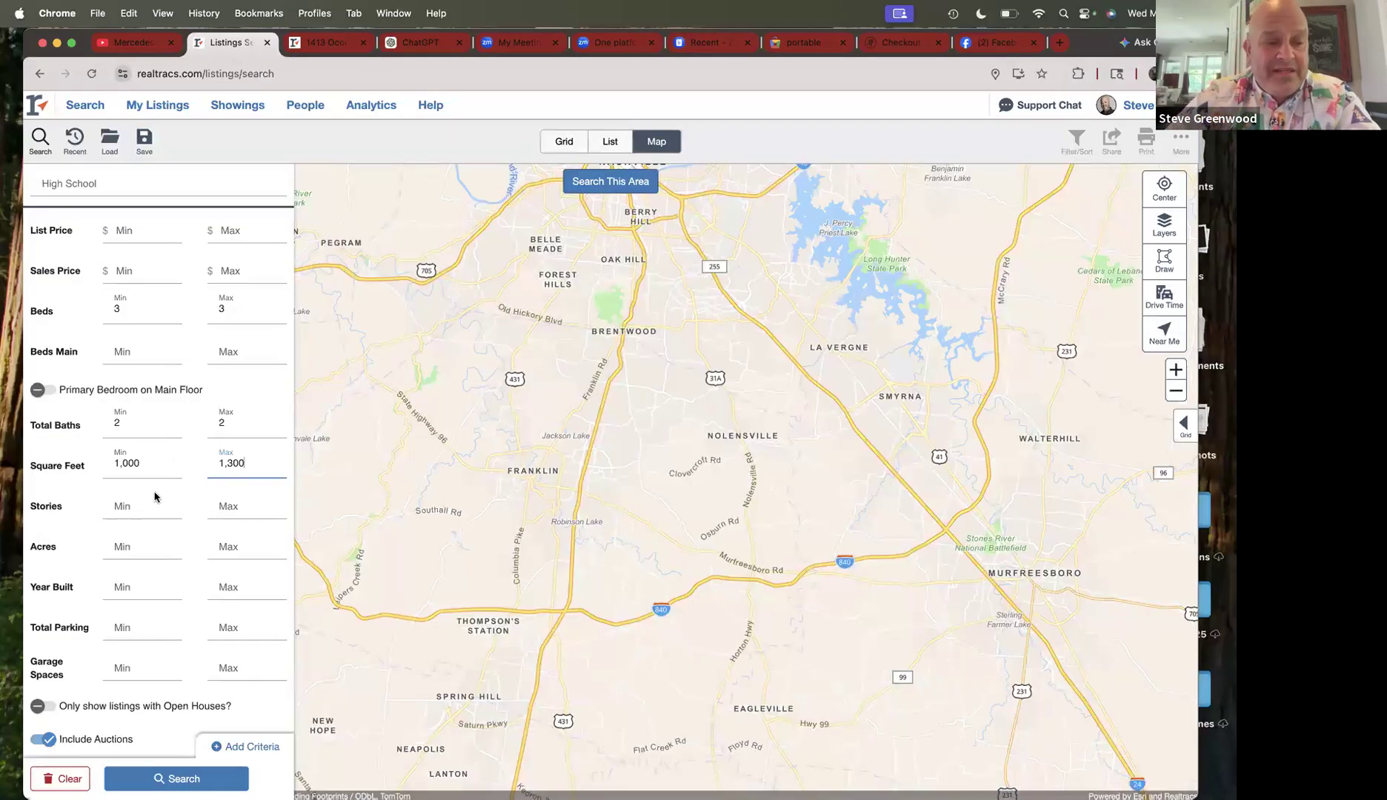
pyautogui.scroll(-3, 167, 506)
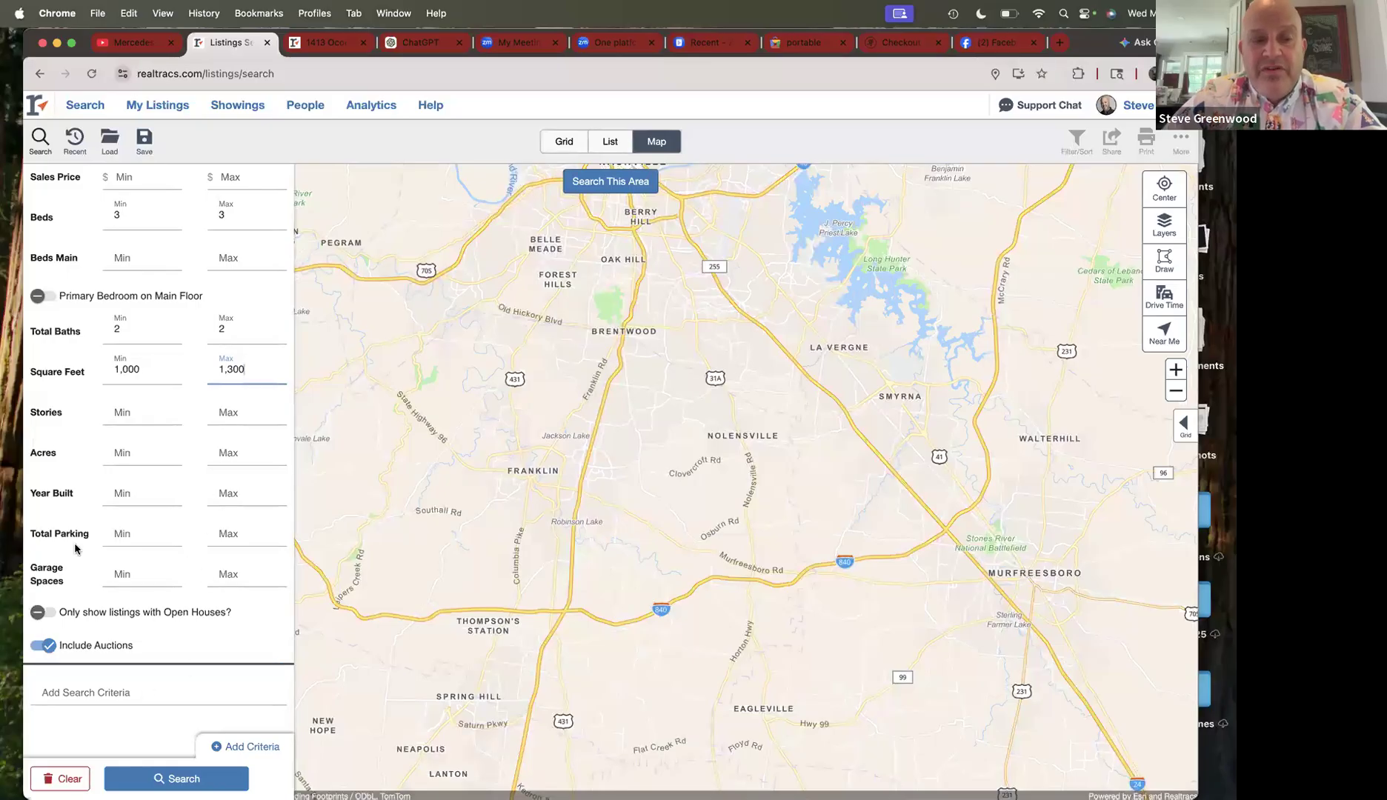
pyautogui.click(187, 776)
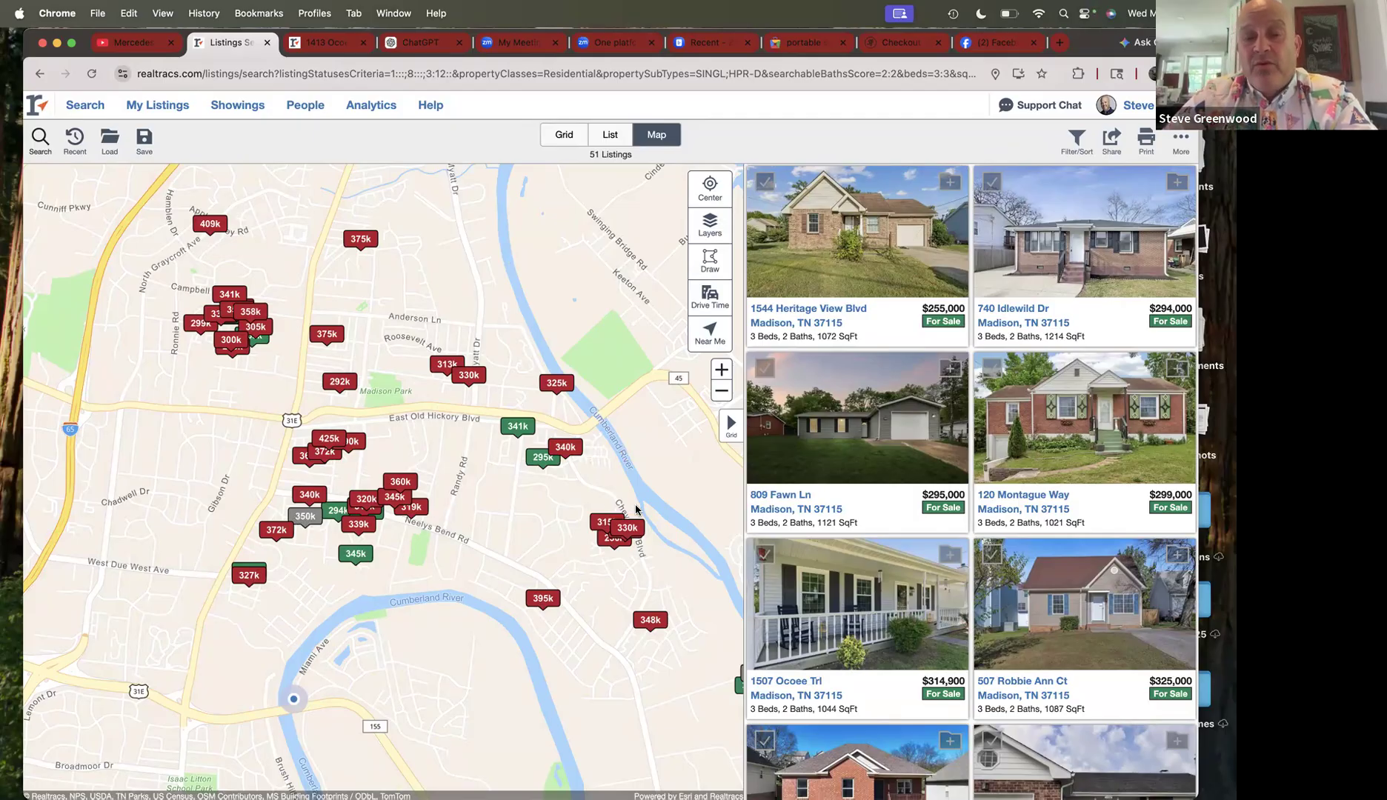
pyautogui.moveTo(641, 684); pyautogui.dragTo(563, 649)
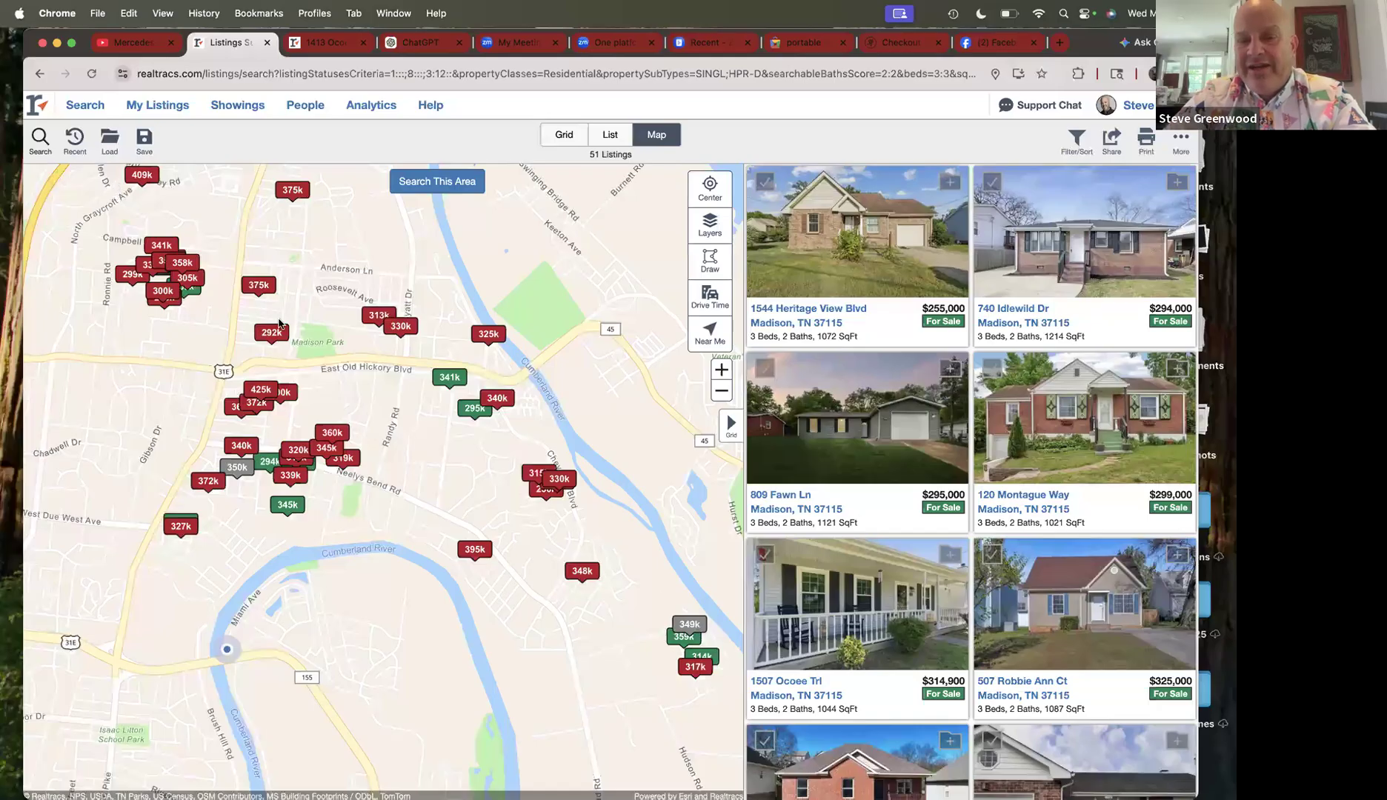
pyautogui.moveTo(576, 621); pyautogui.dragTo(463, 598)
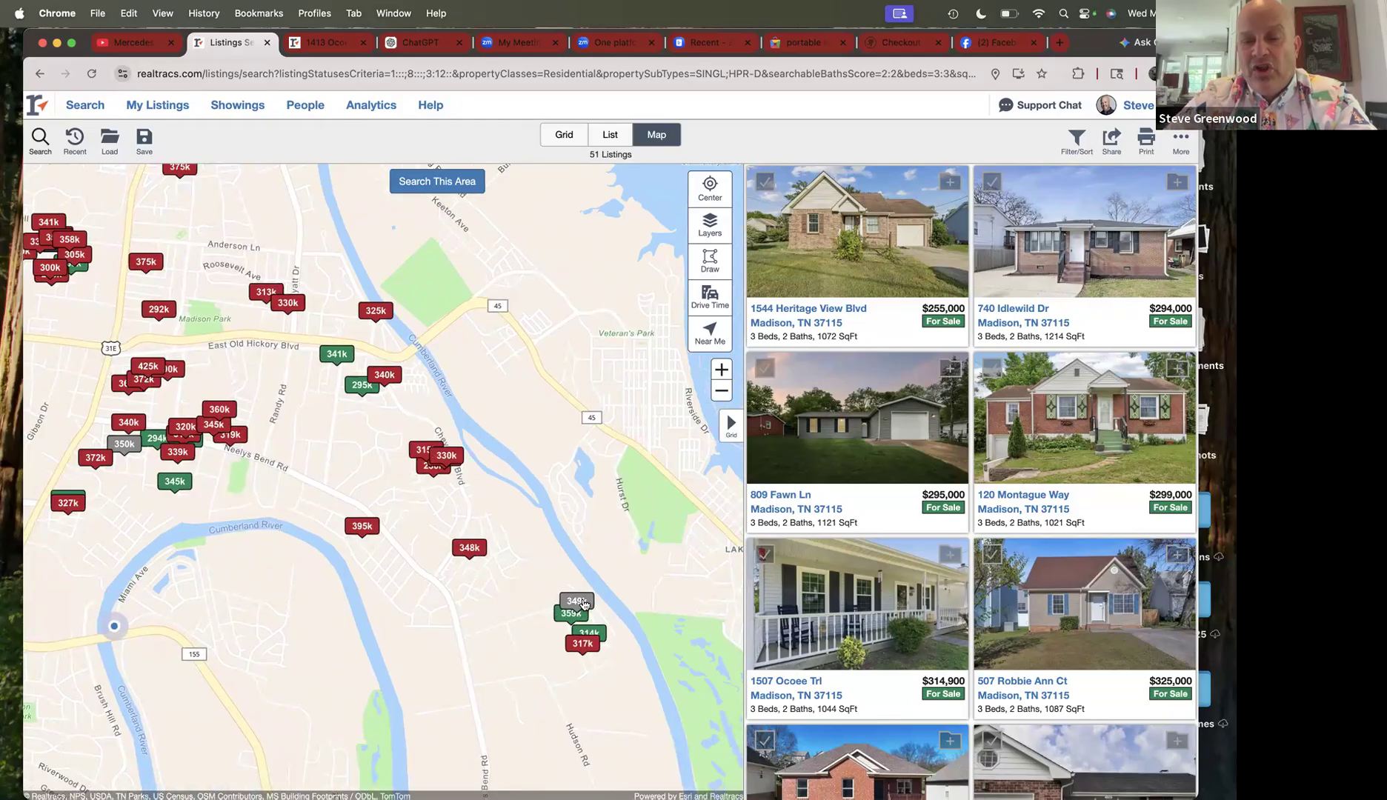
pyautogui.click(582, 603)
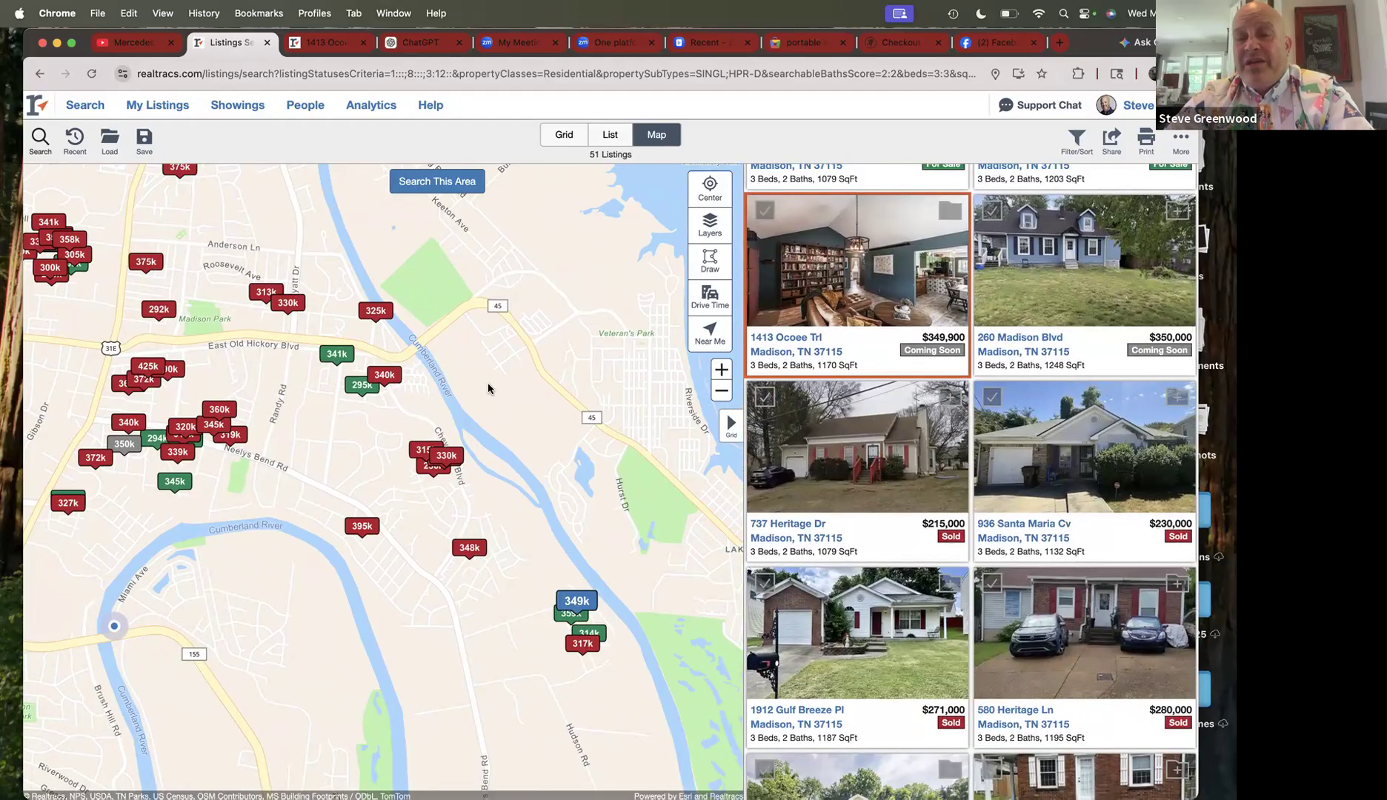
# - Draw a circular search area of about 4.9 sq mi around the 349k subject marker and select it
pyautogui.click(709, 263)
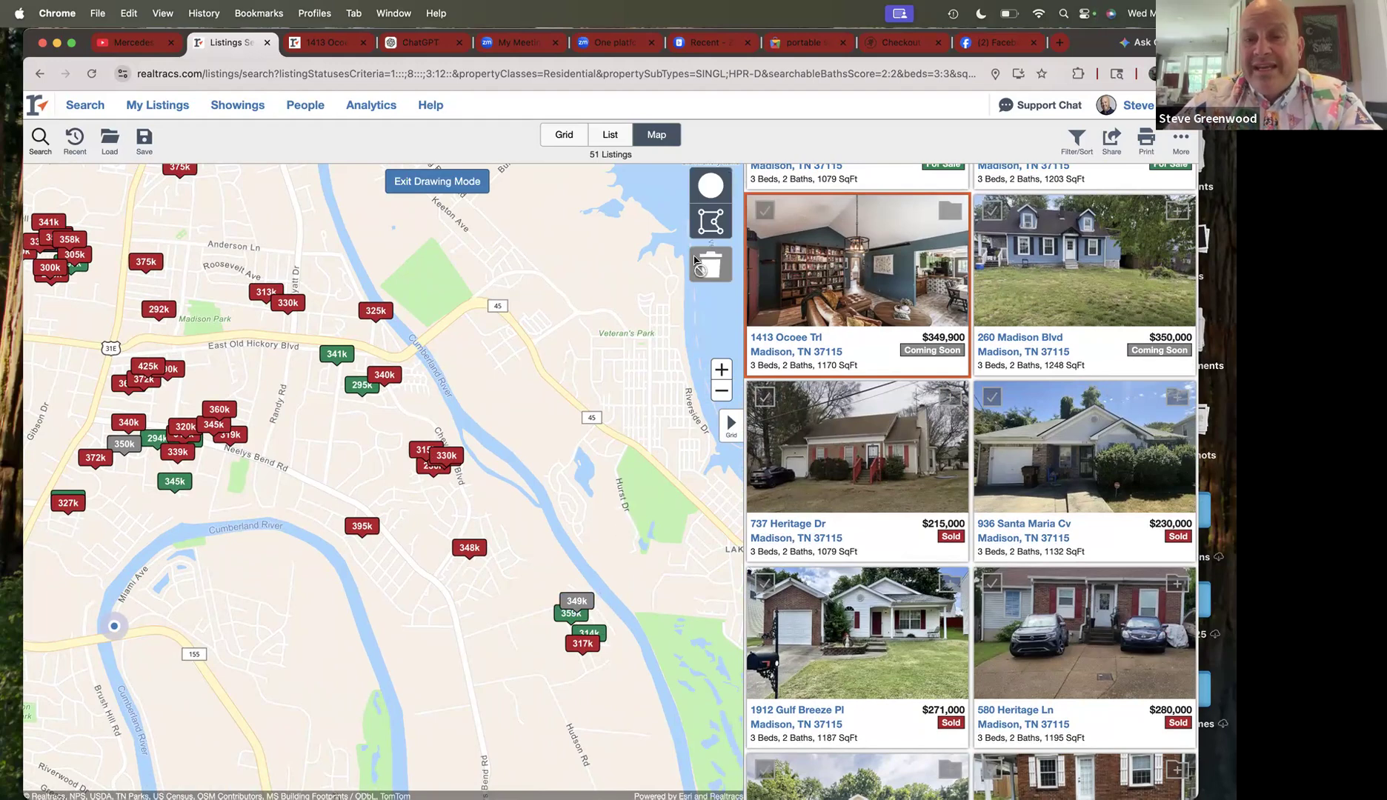
pyautogui.click(709, 191)
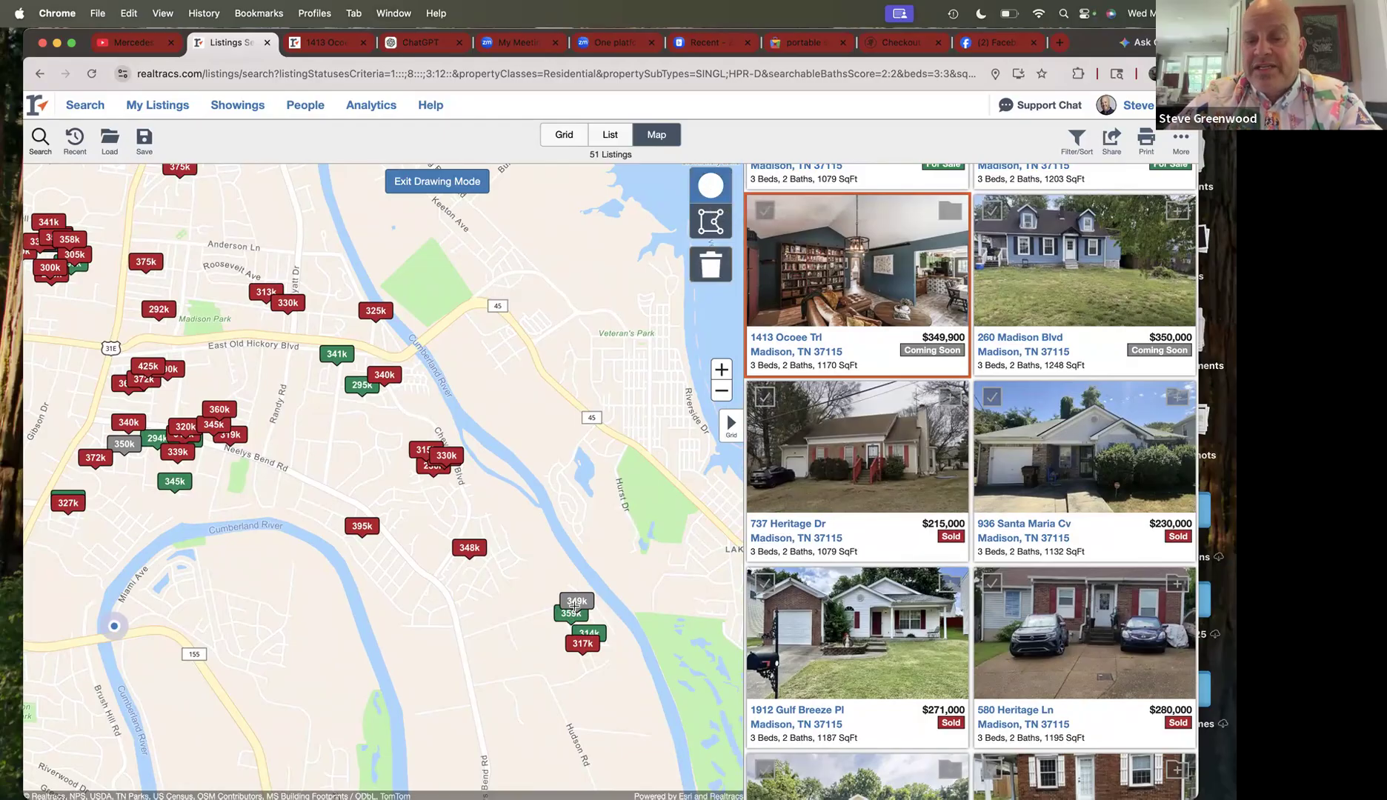
pyautogui.moveTo(575, 605); pyautogui.dragTo(385, 595)
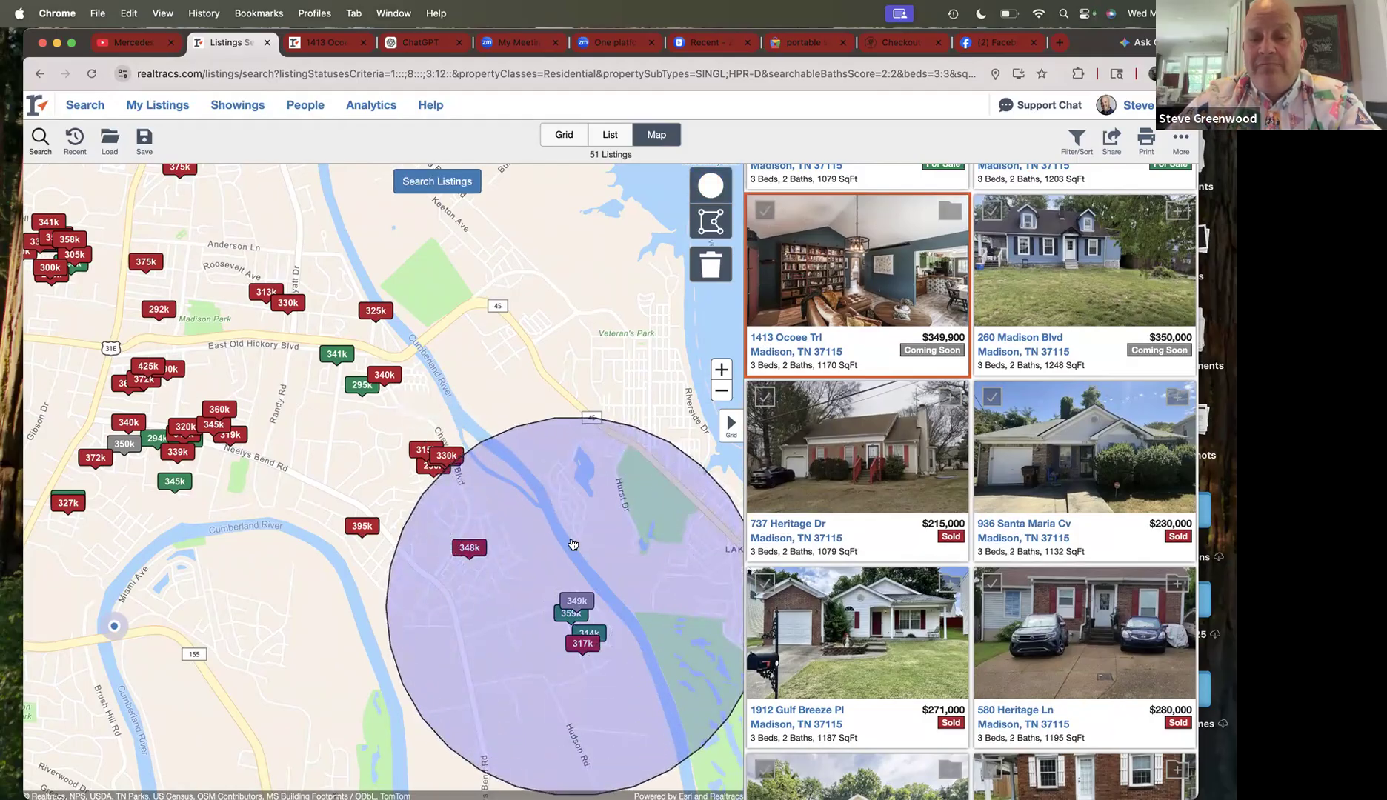
pyautogui.moveTo(629, 553); pyautogui.dragTo(603, 556)
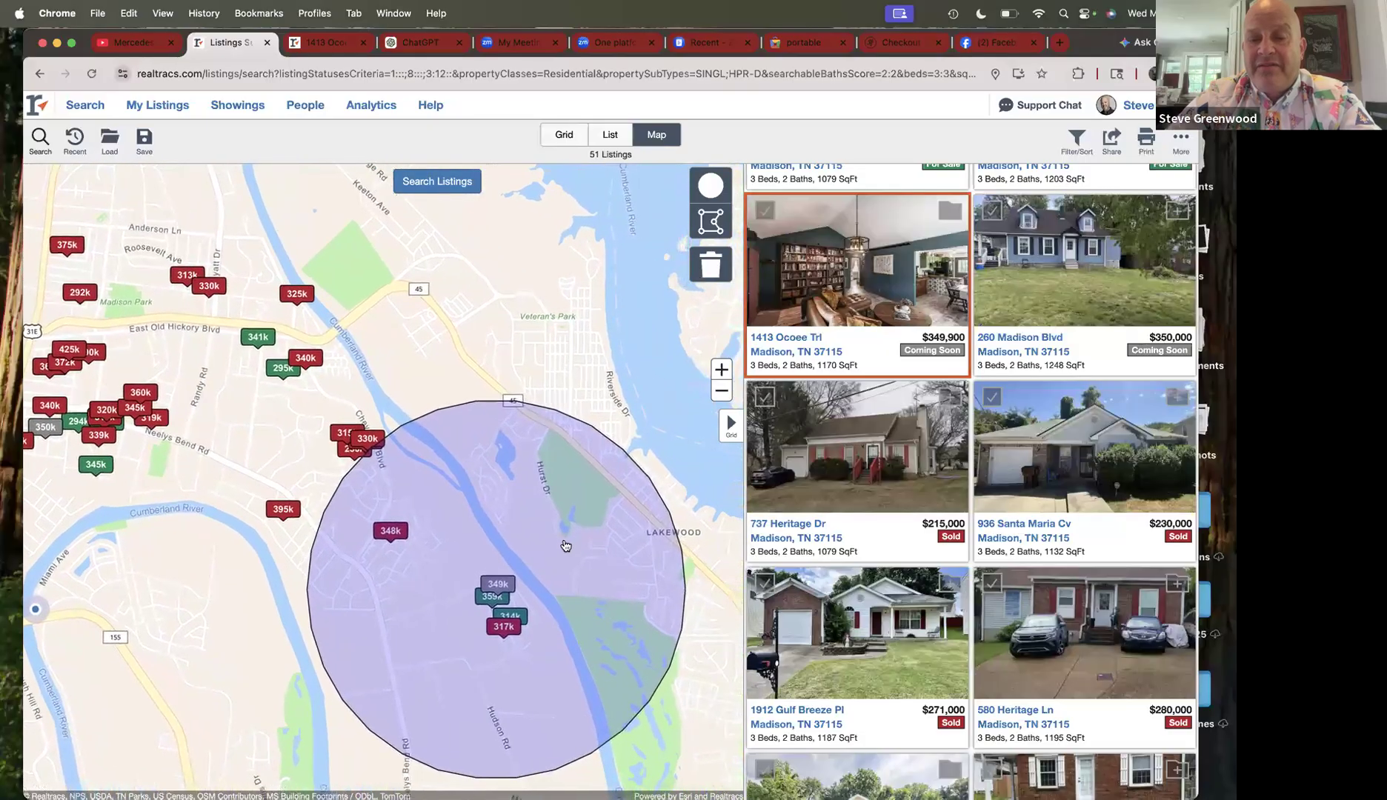
pyautogui.click(570, 548)
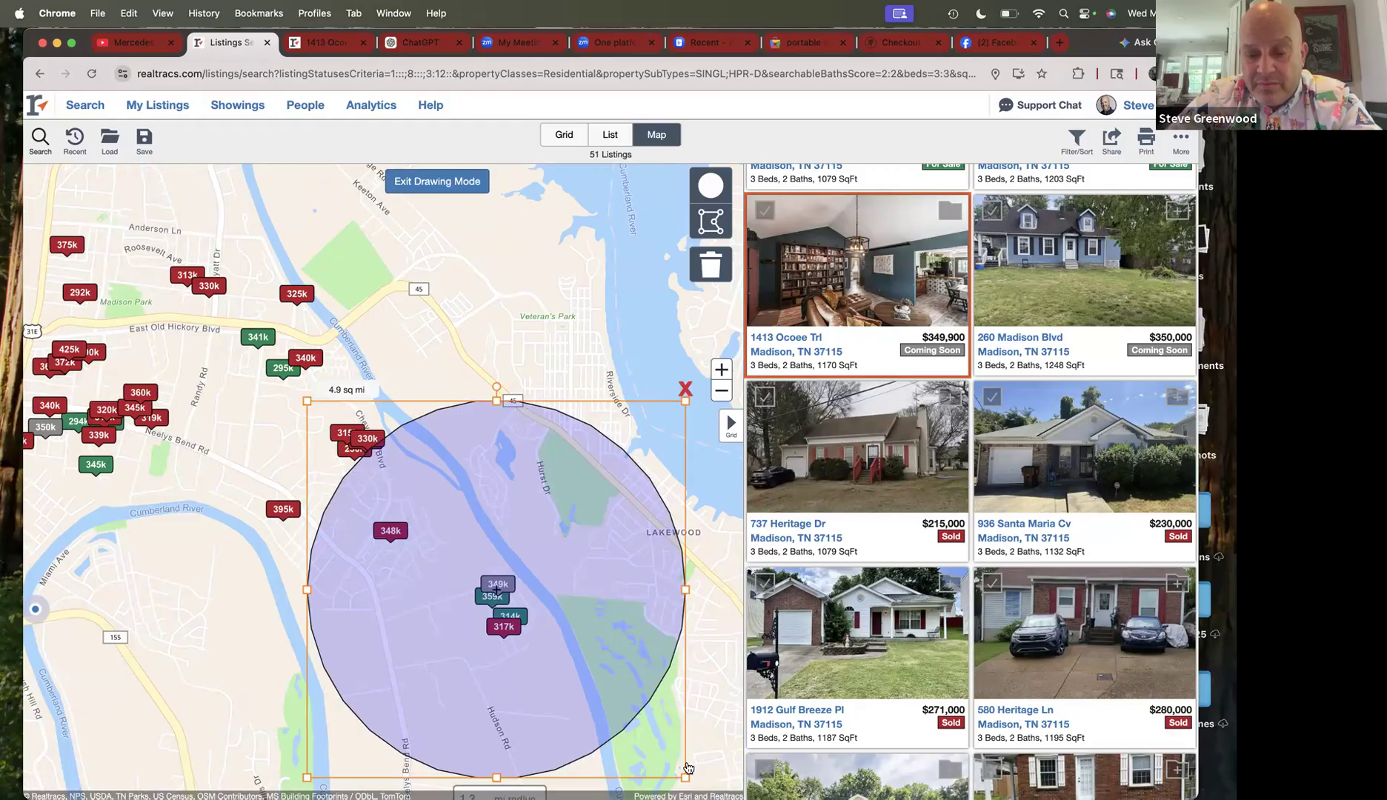
# - Shrink the circle to a 1.0-mile radius, move it over Neelys Bend, and exit drawing mode
pyautogui.moveTo(684, 776); pyautogui.dragTo(639, 755)
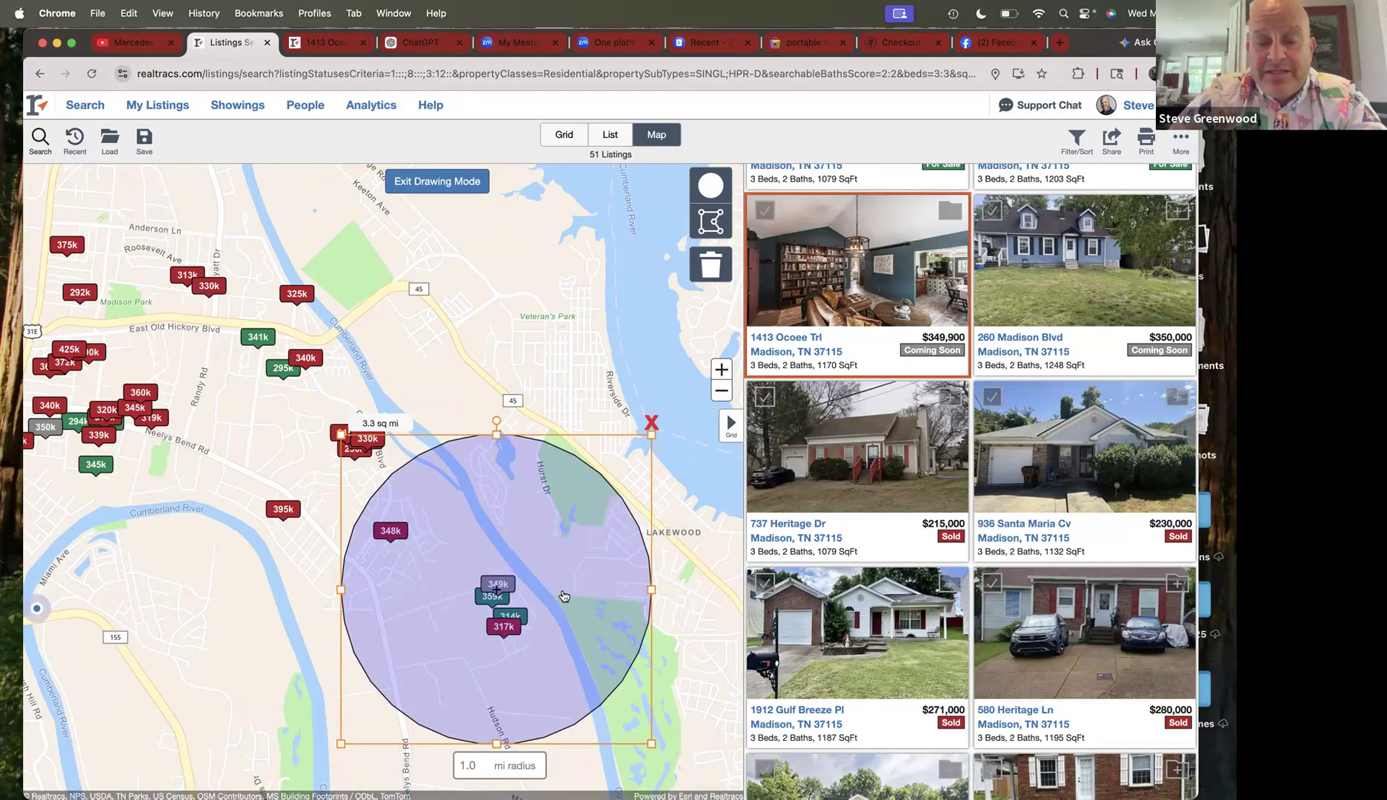
pyautogui.moveTo(567, 598); pyautogui.dragTo(455, 572)
pyautogui.click(495, 587)
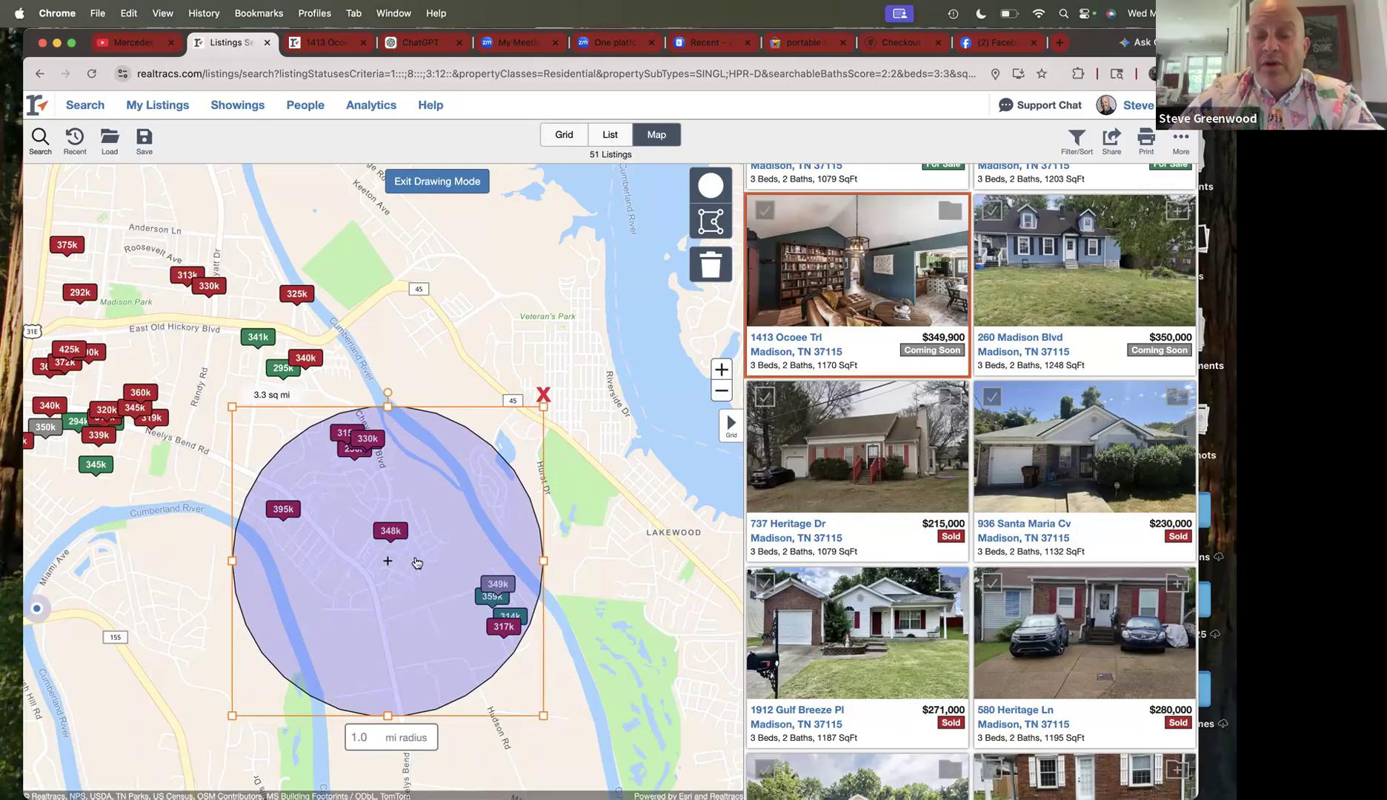
pyautogui.click(444, 187)
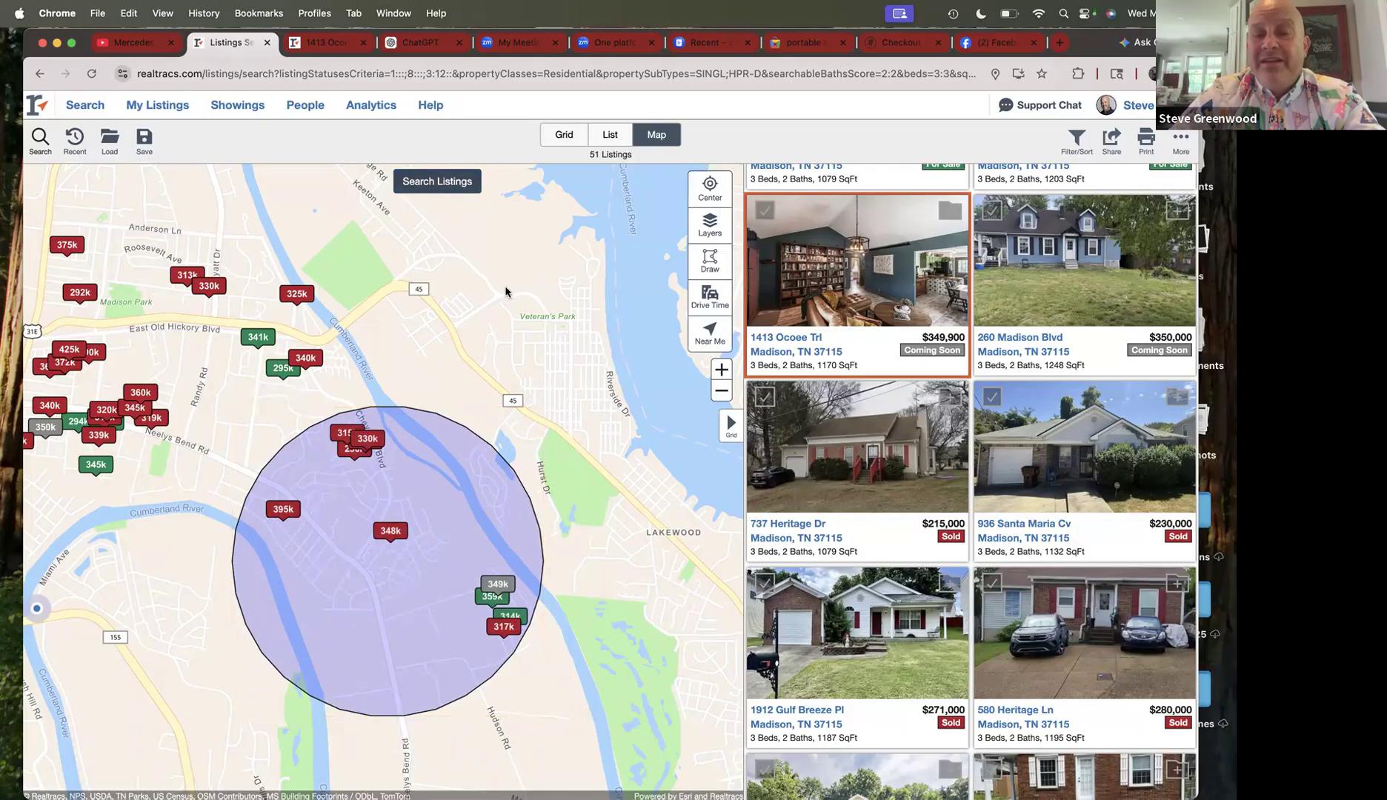
pyautogui.click(431, 180)
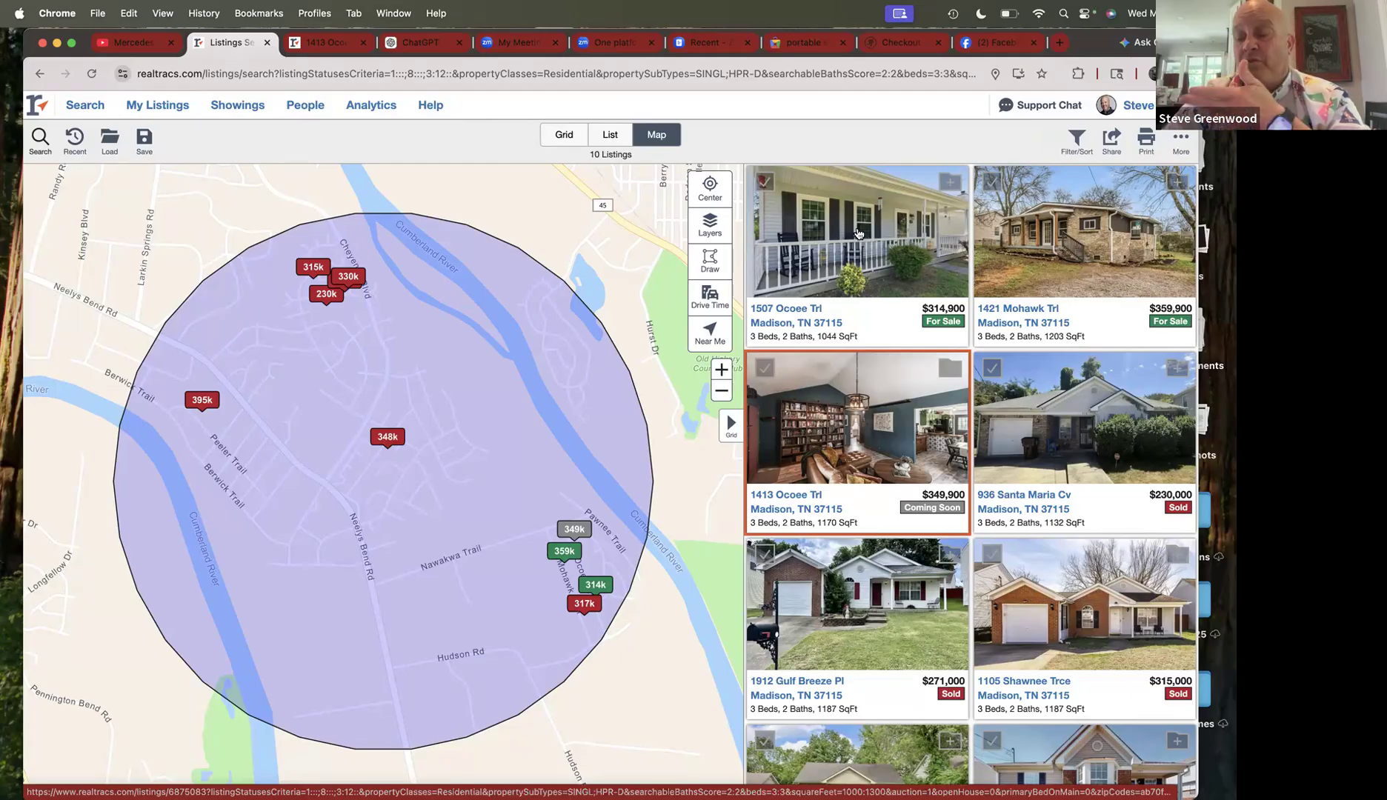
pyautogui.click(857, 234)
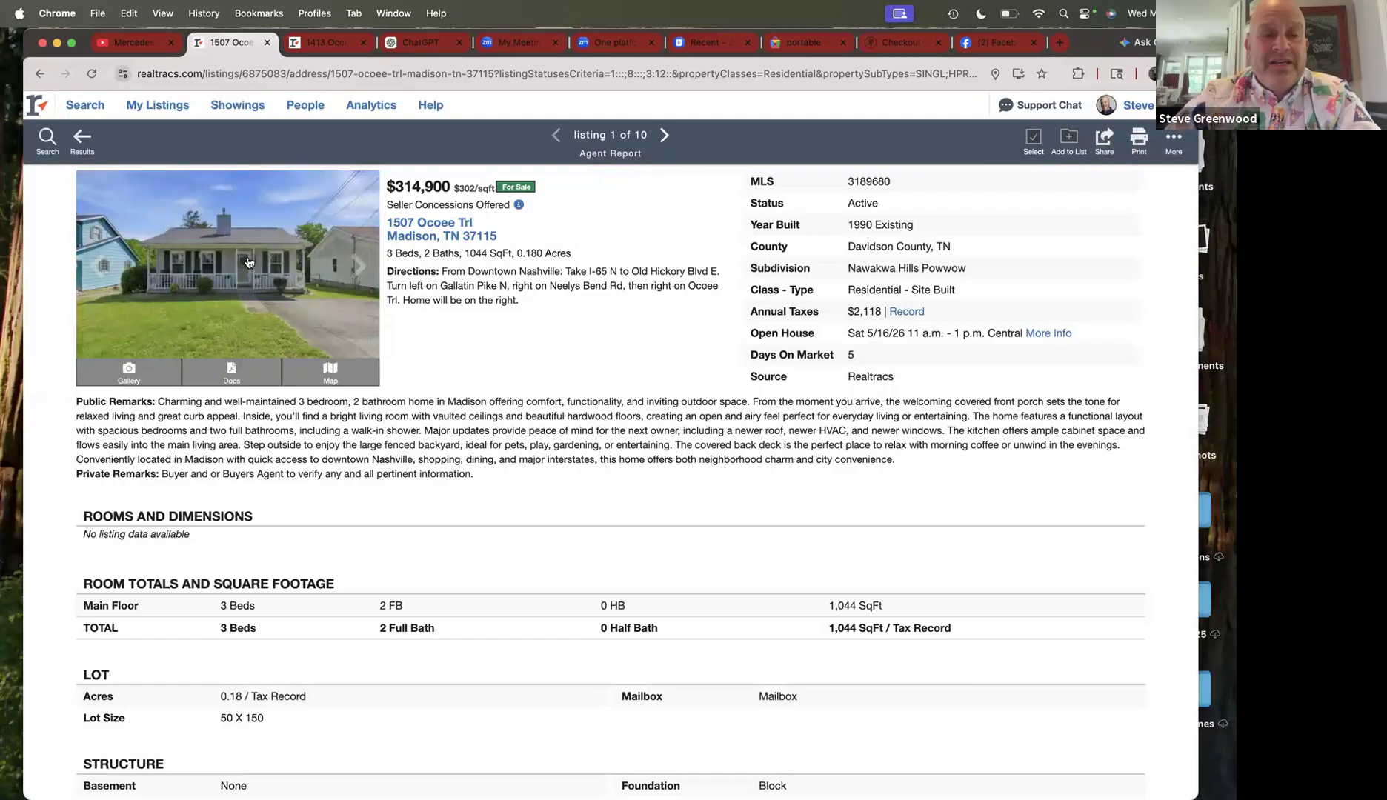
pyautogui.click(248, 261)
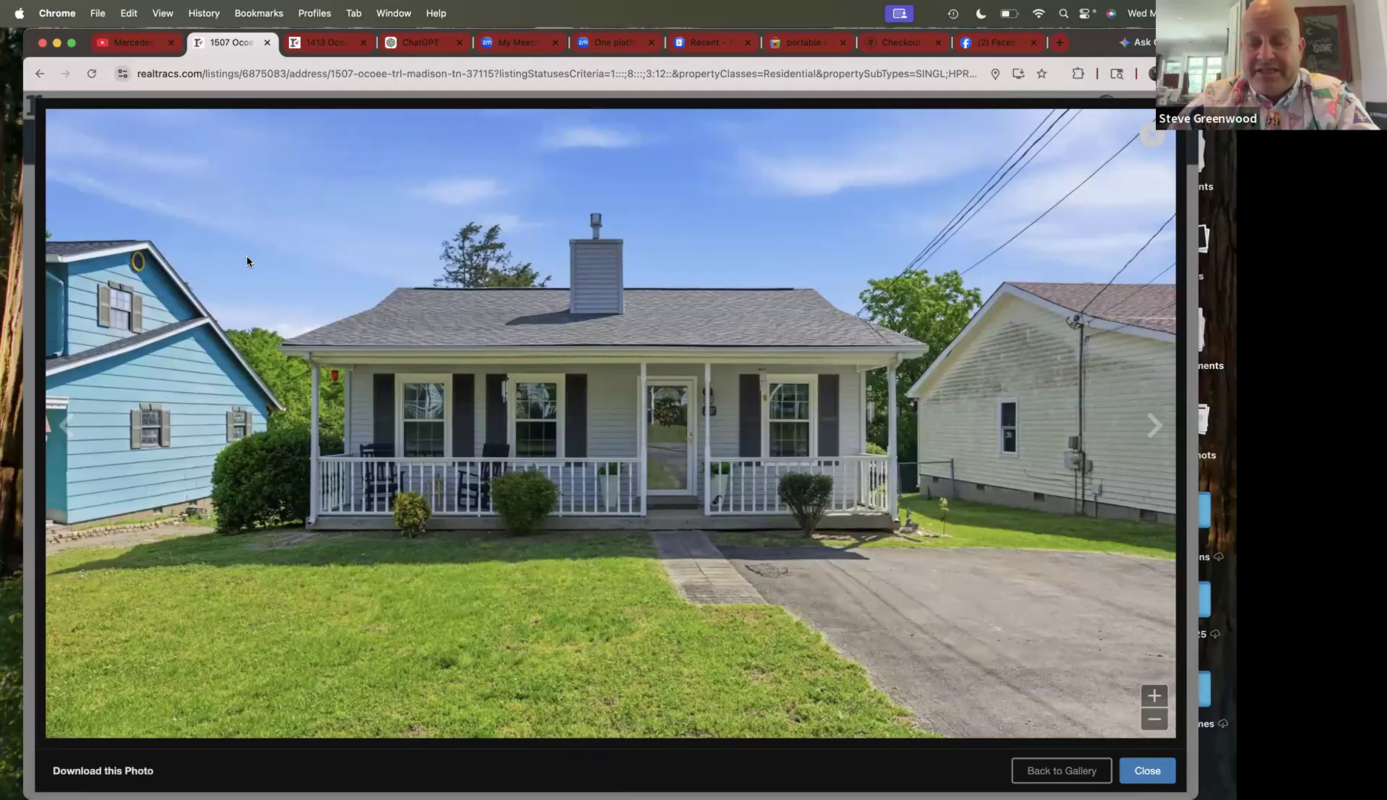
pyautogui.press('Right')
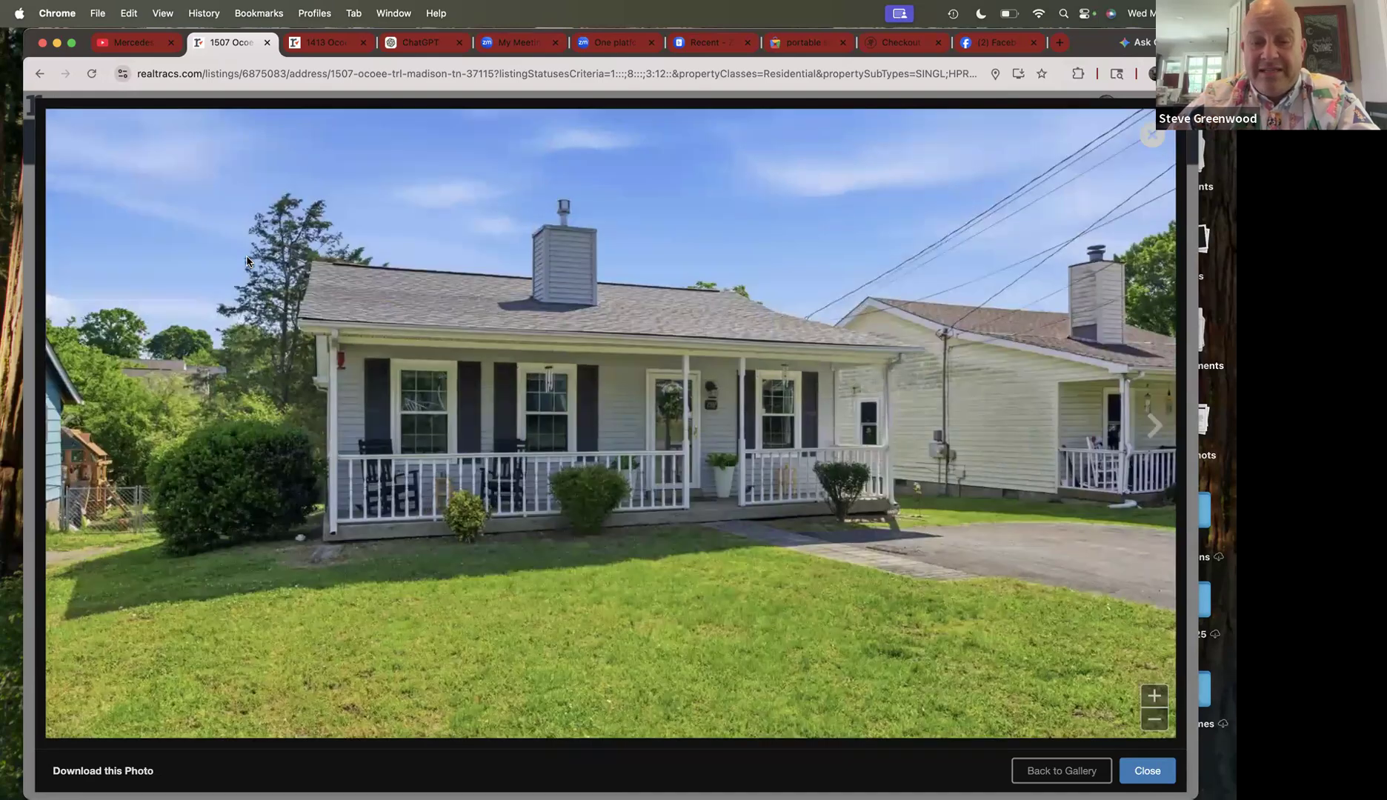
pyautogui.press('Right')
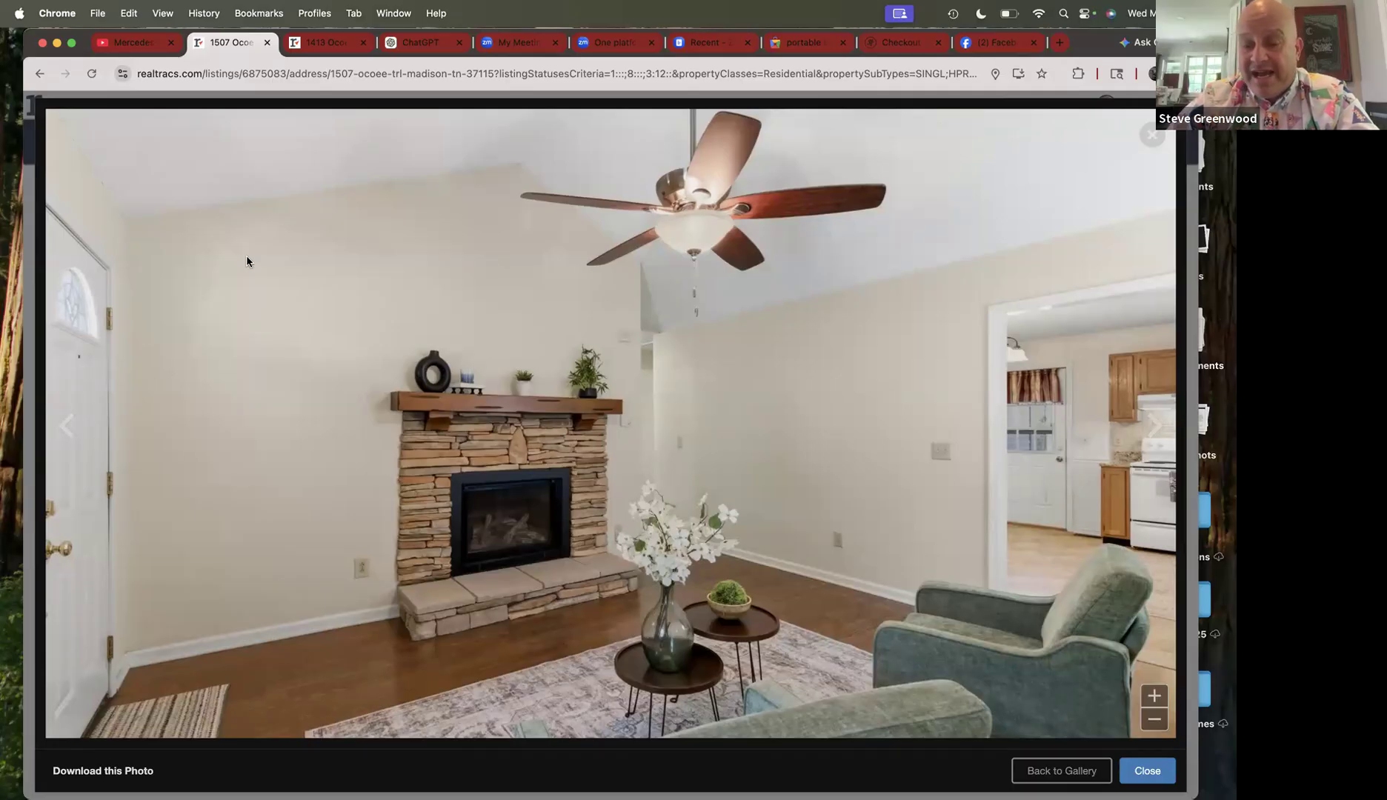
pyautogui.press('Right')
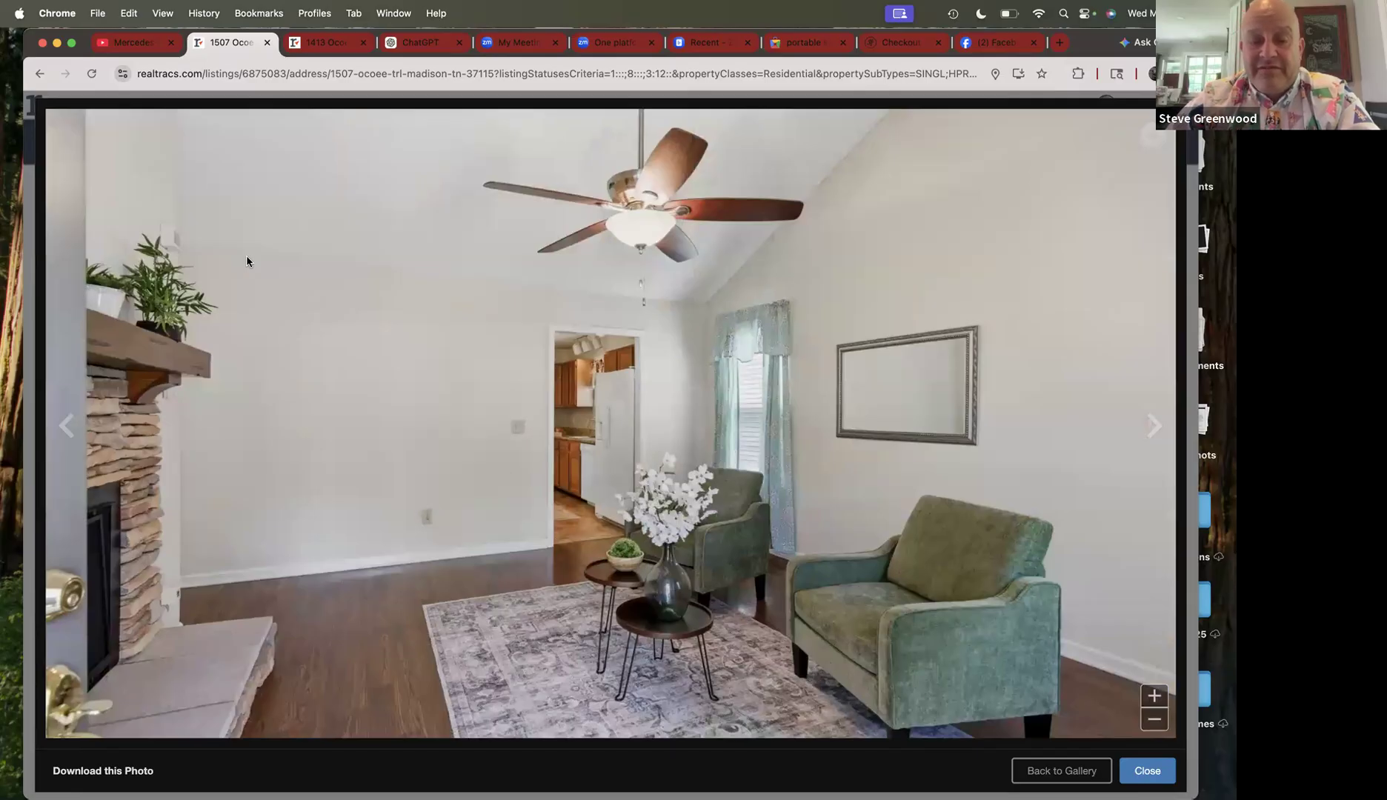
pyautogui.press('Right')
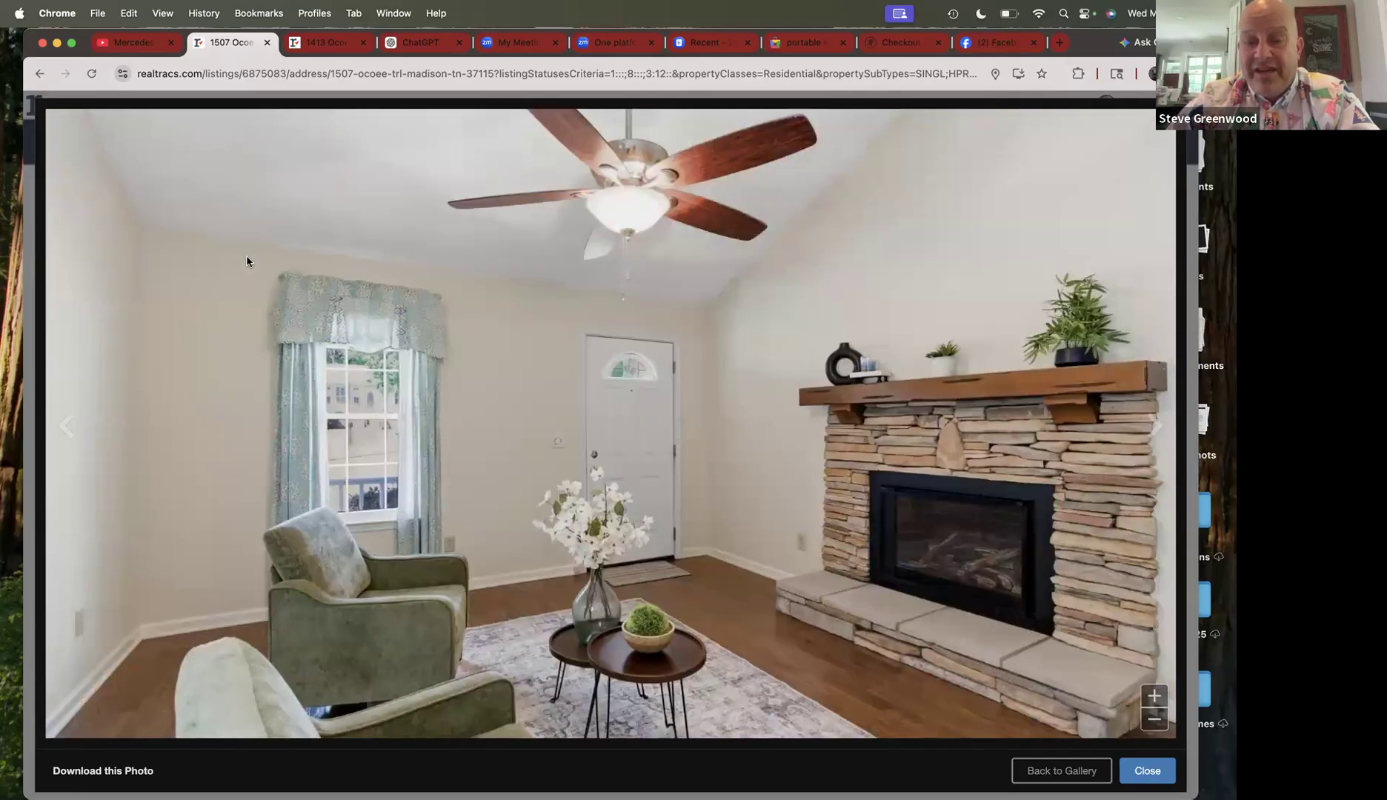
pyautogui.press('Right')
pyautogui.press('Right')
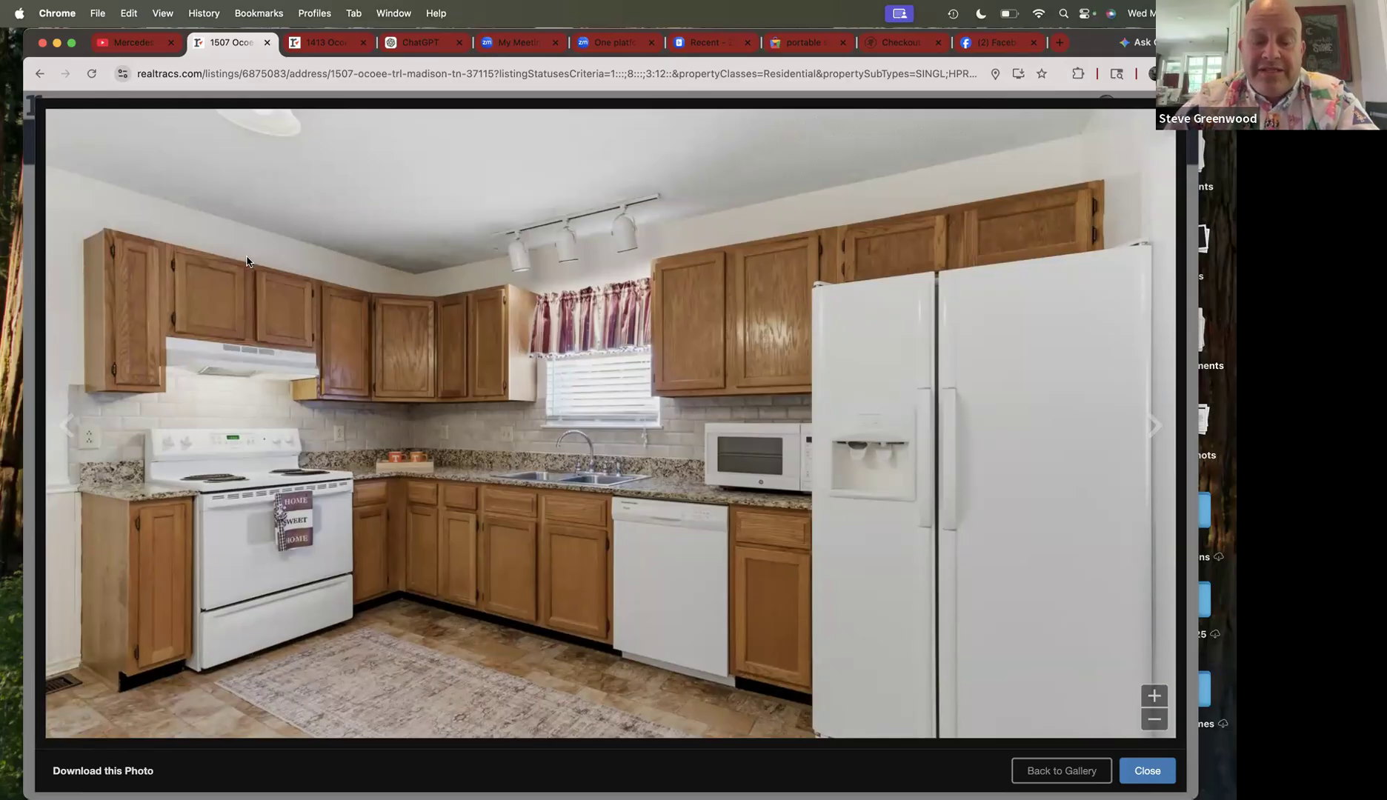
pyautogui.press('Right')
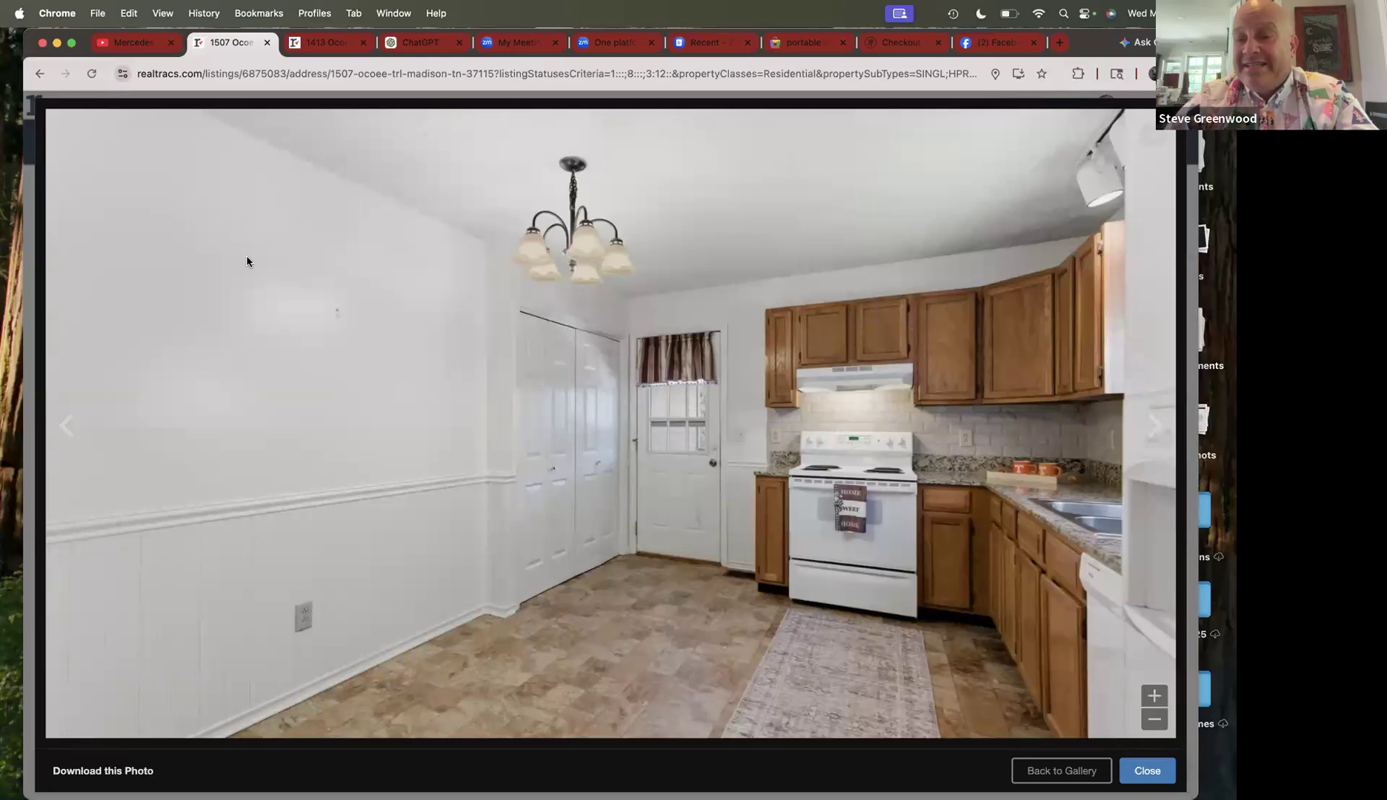
pyautogui.press('Right')
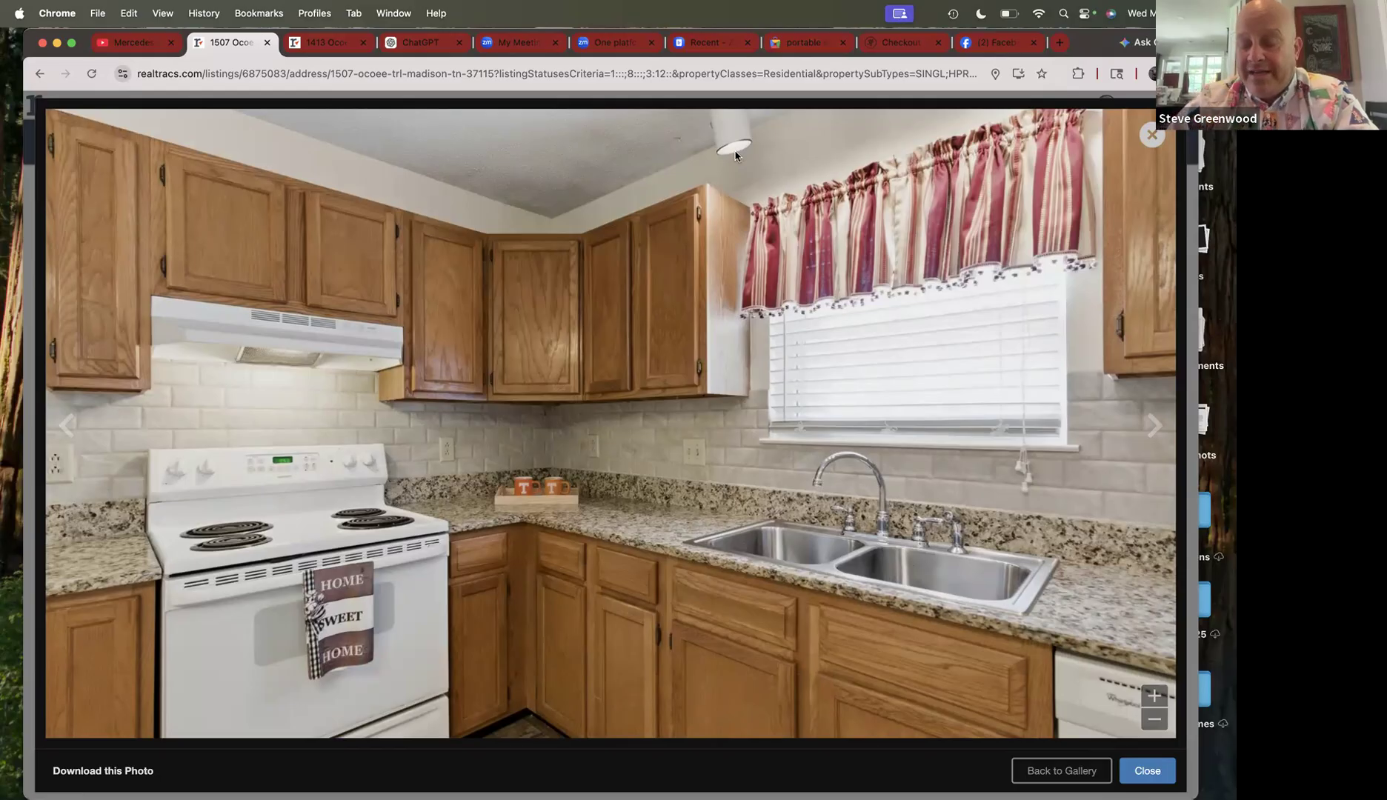
pyautogui.press('Right')
pyautogui.press('Right')
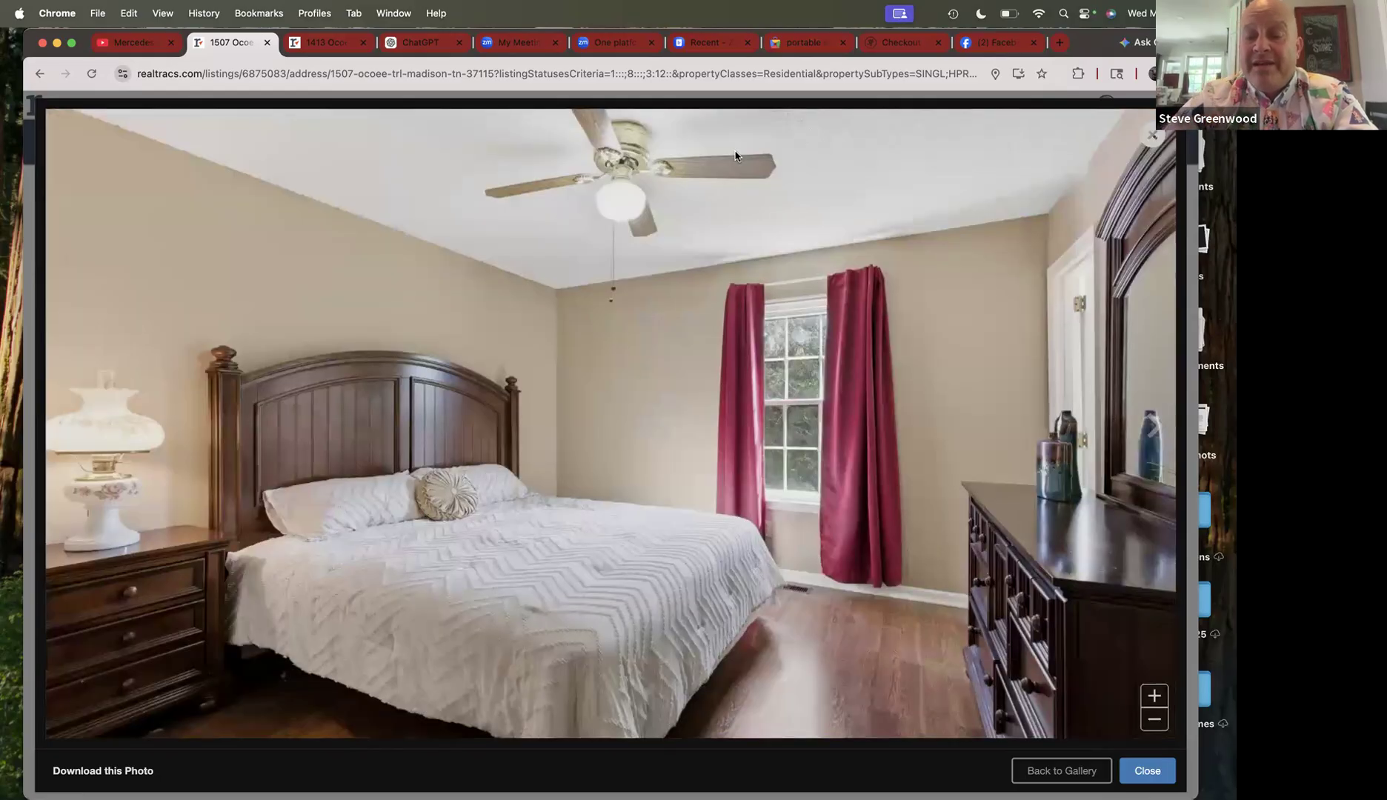
pyautogui.press('Right')
pyautogui.press('Right')
pyautogui.press('Right')
pyautogui.press('Right')
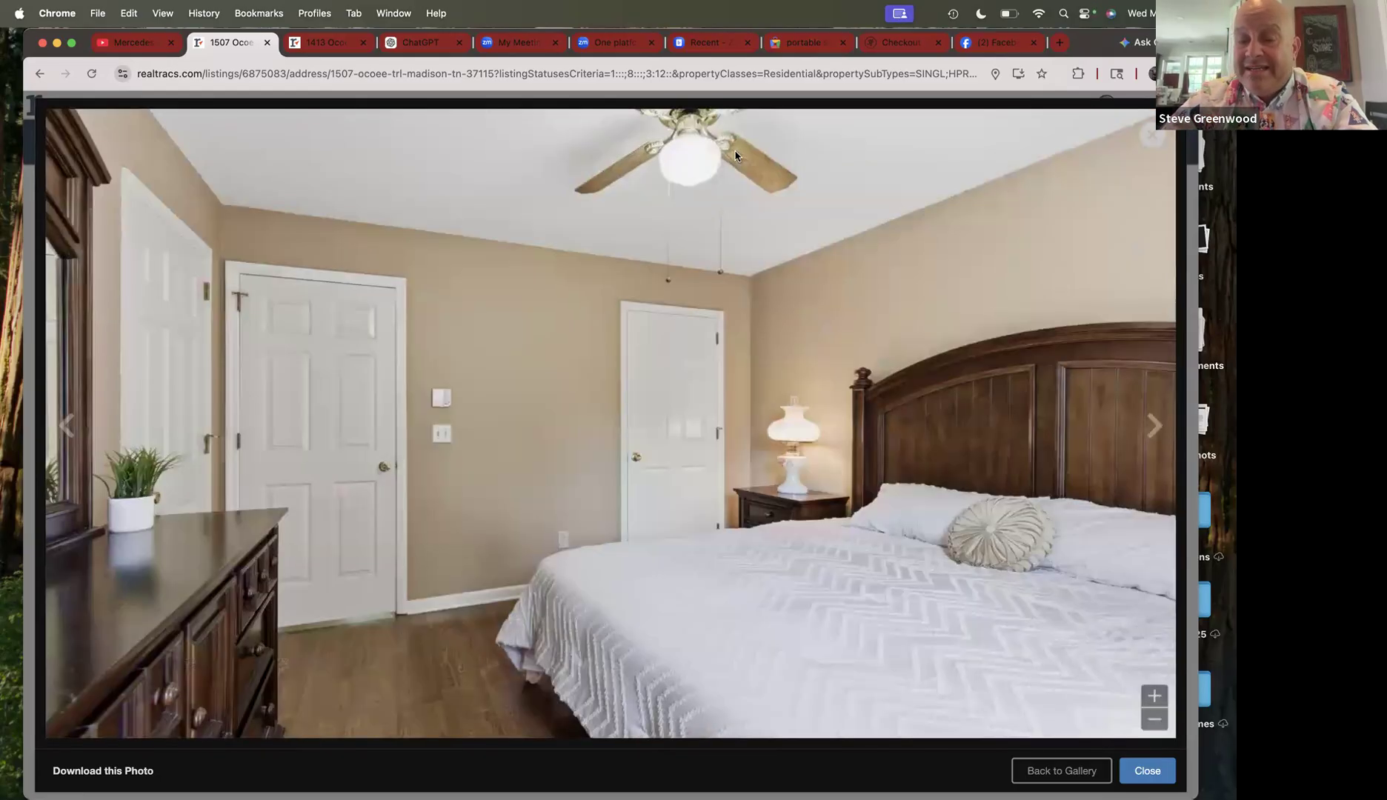
pyautogui.press('Right')
pyautogui.press('Right')
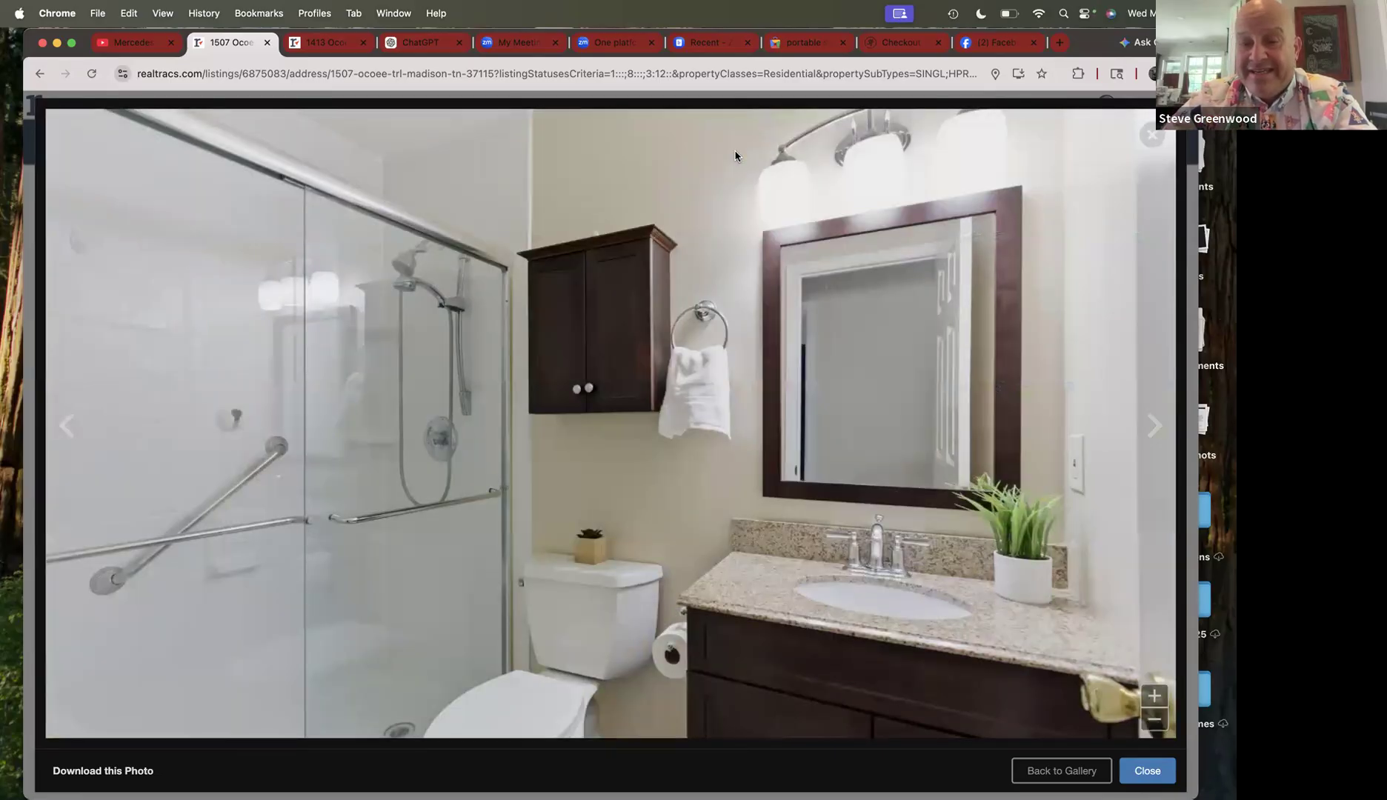
pyautogui.press('Right')
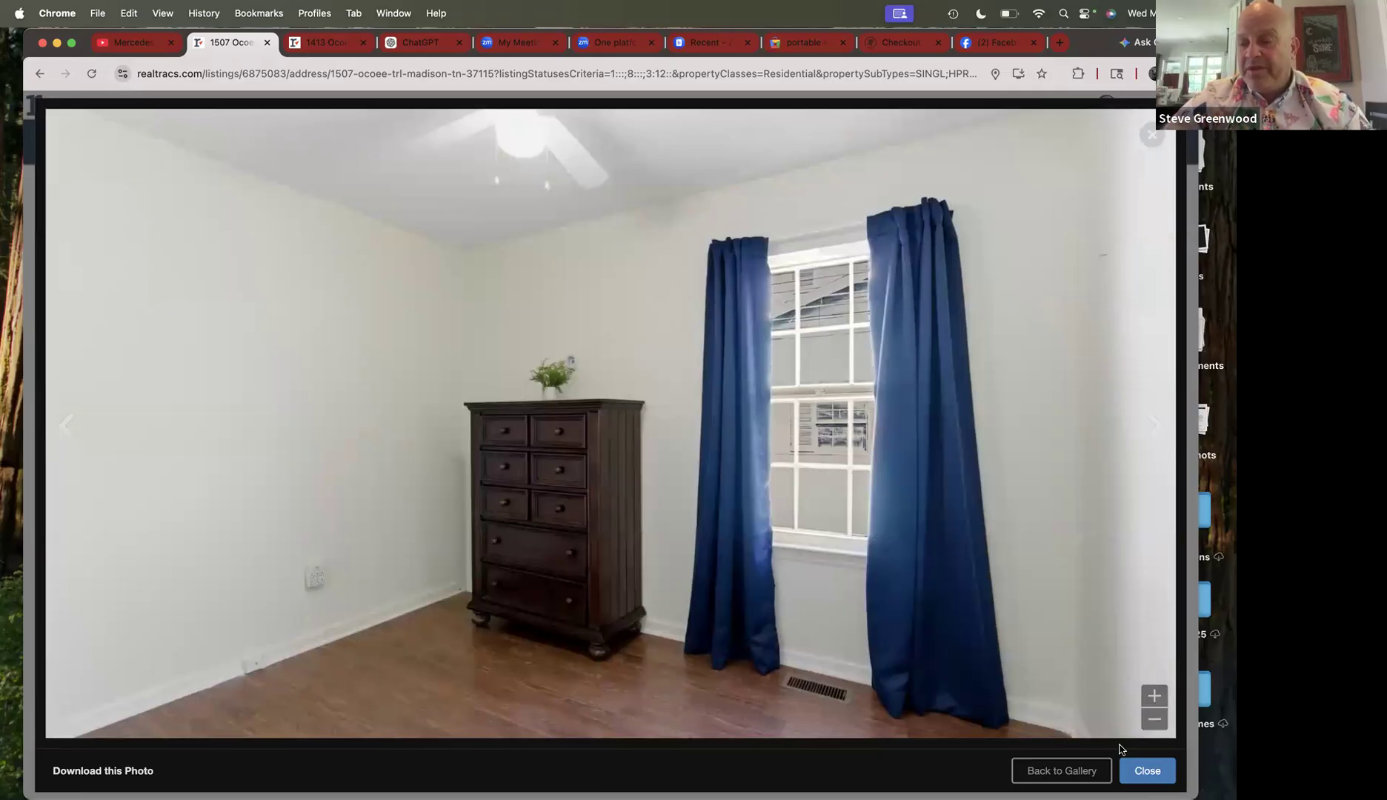
pyautogui.click(1133, 770)
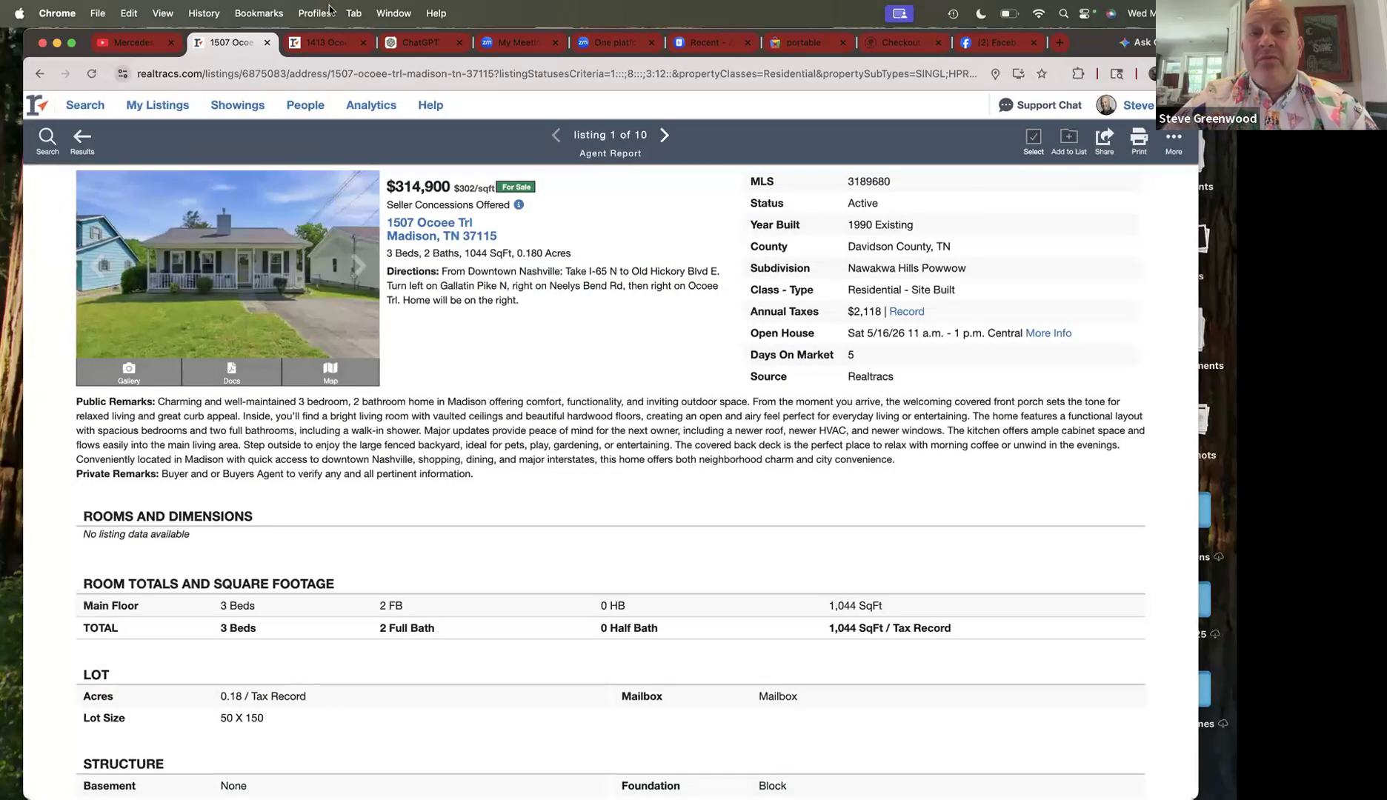
pyautogui.click(326, 43)
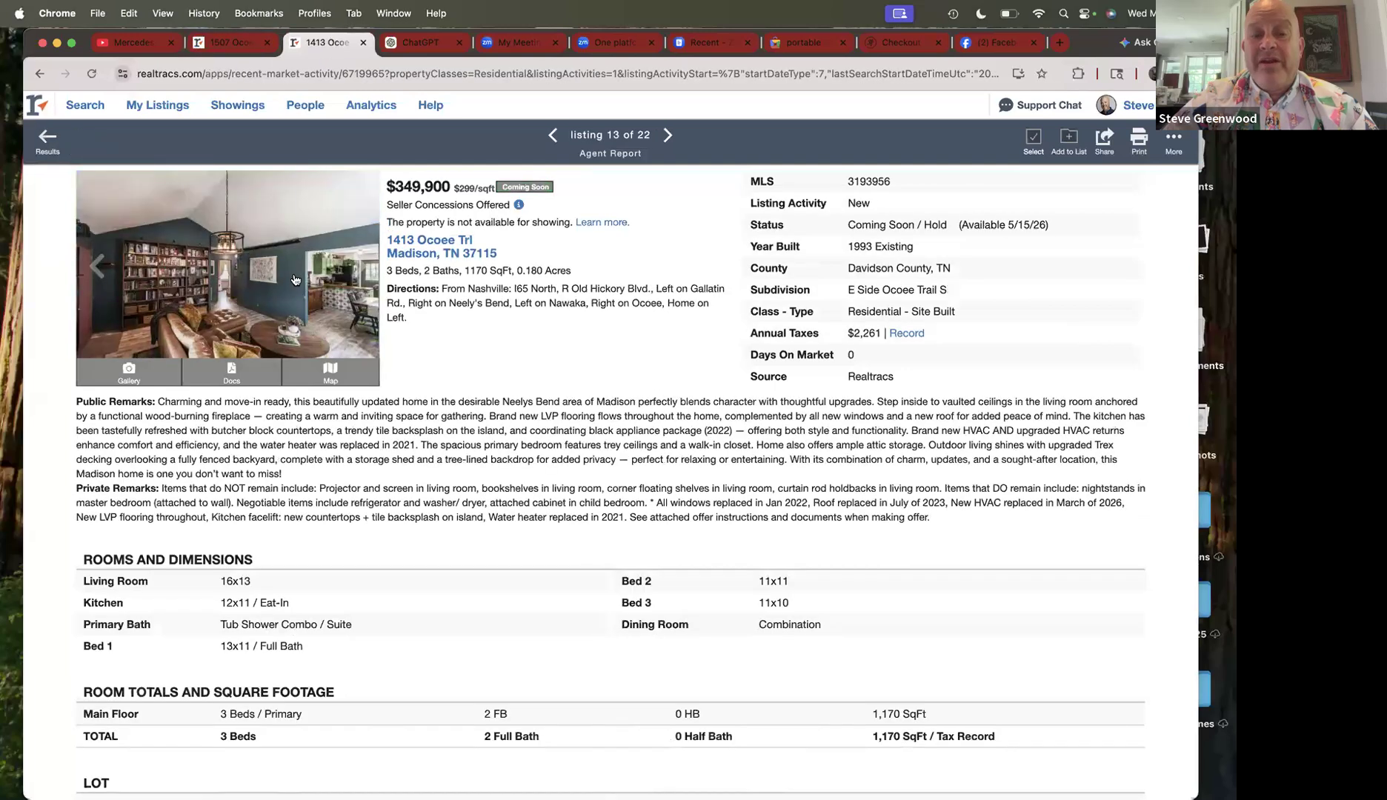
pyautogui.click(361, 268)
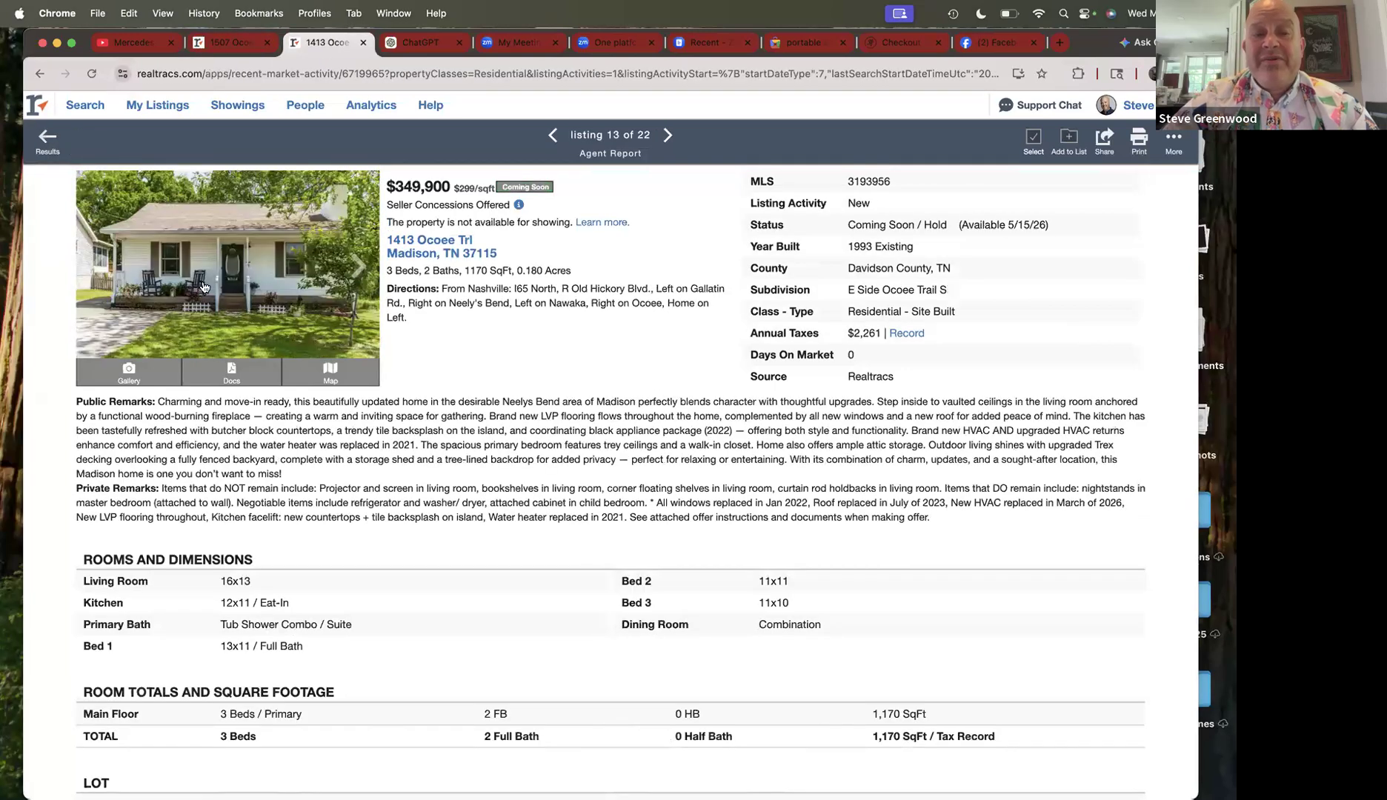
pyautogui.click(116, 275)
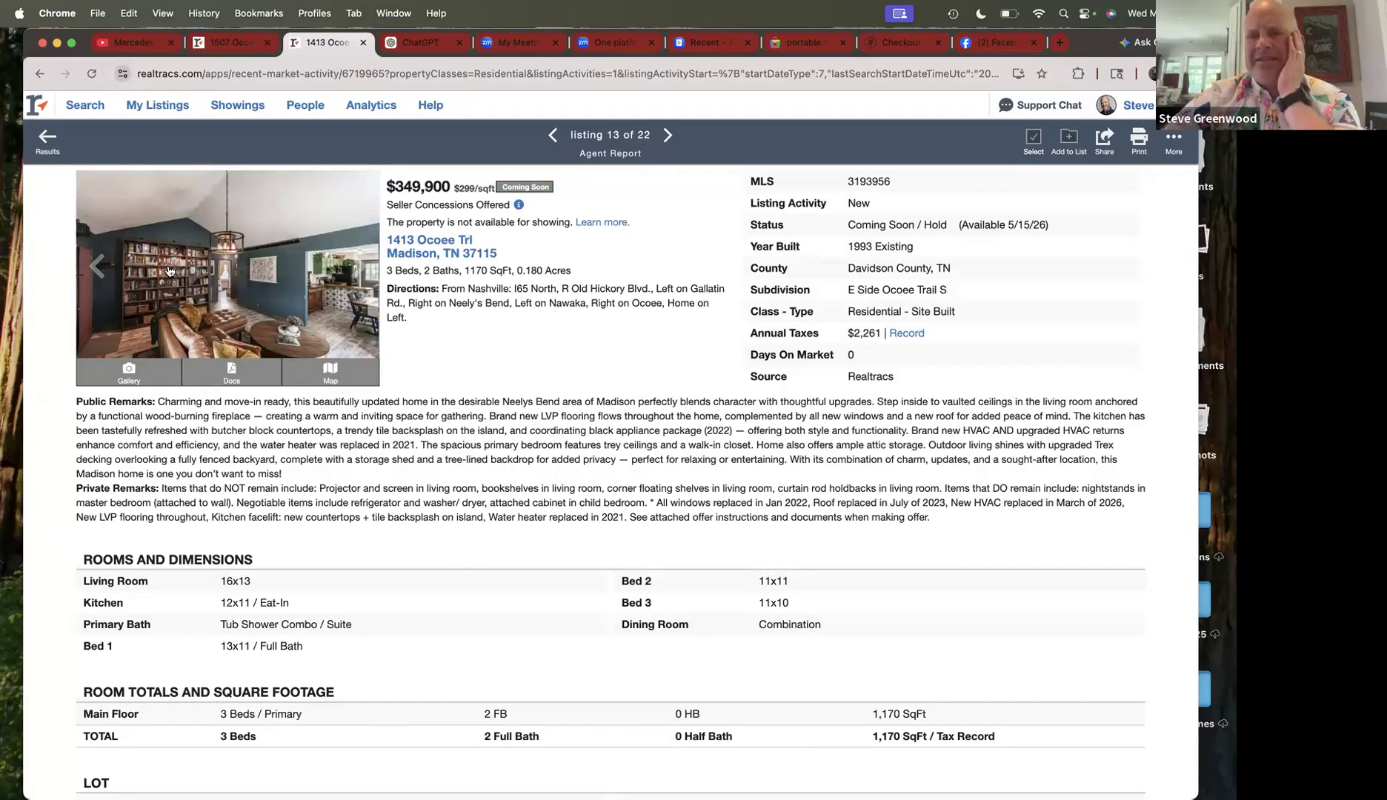
pyautogui.click(249, 53)
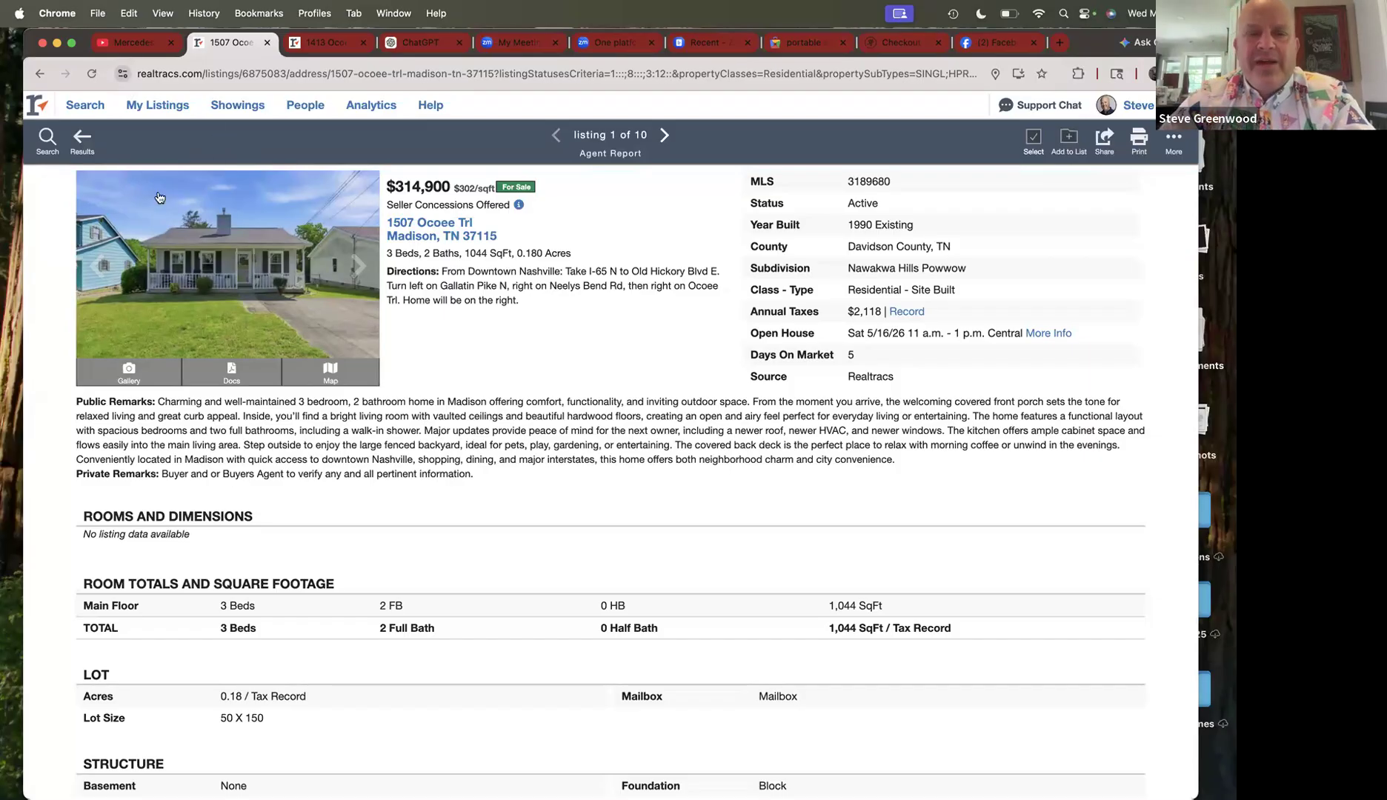
pyautogui.click(83, 140)
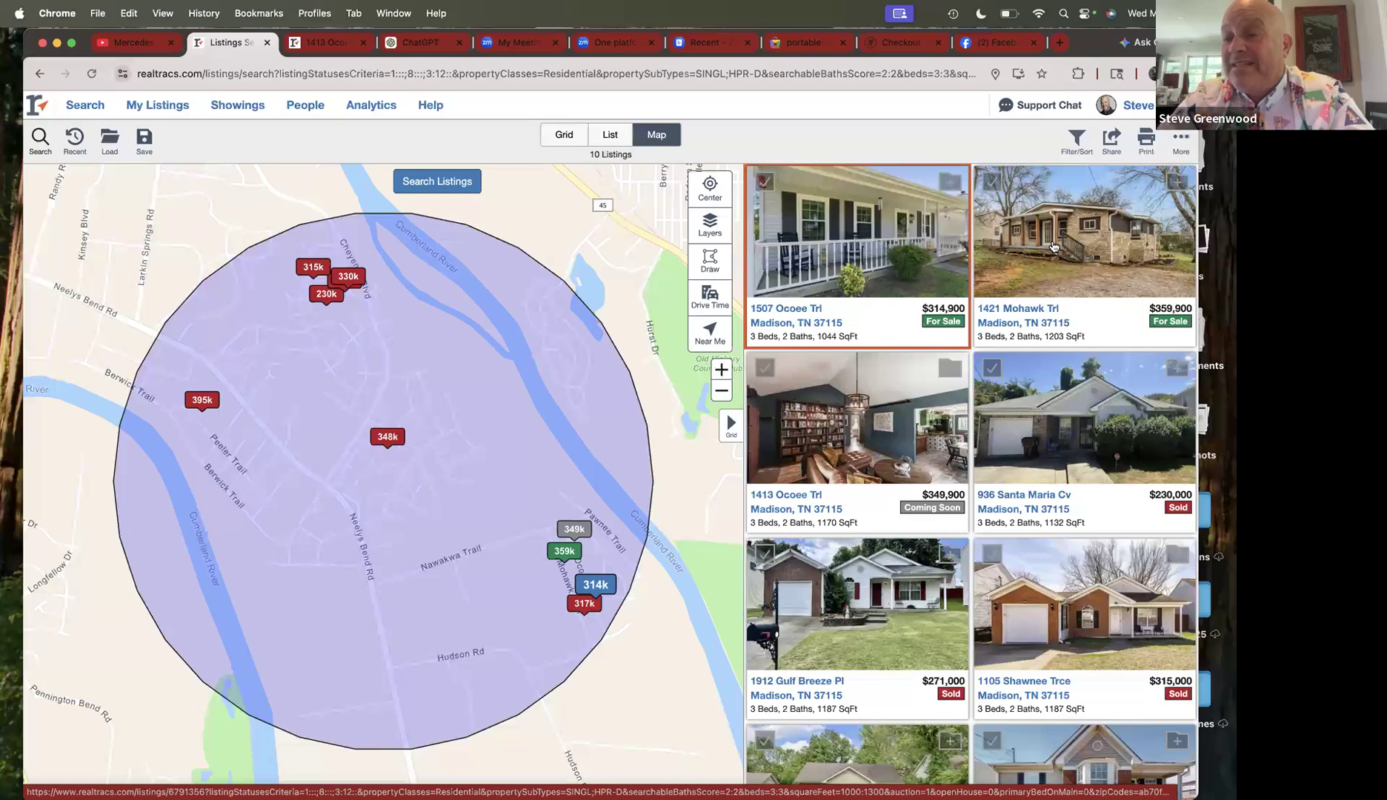
pyautogui.click(1053, 246)
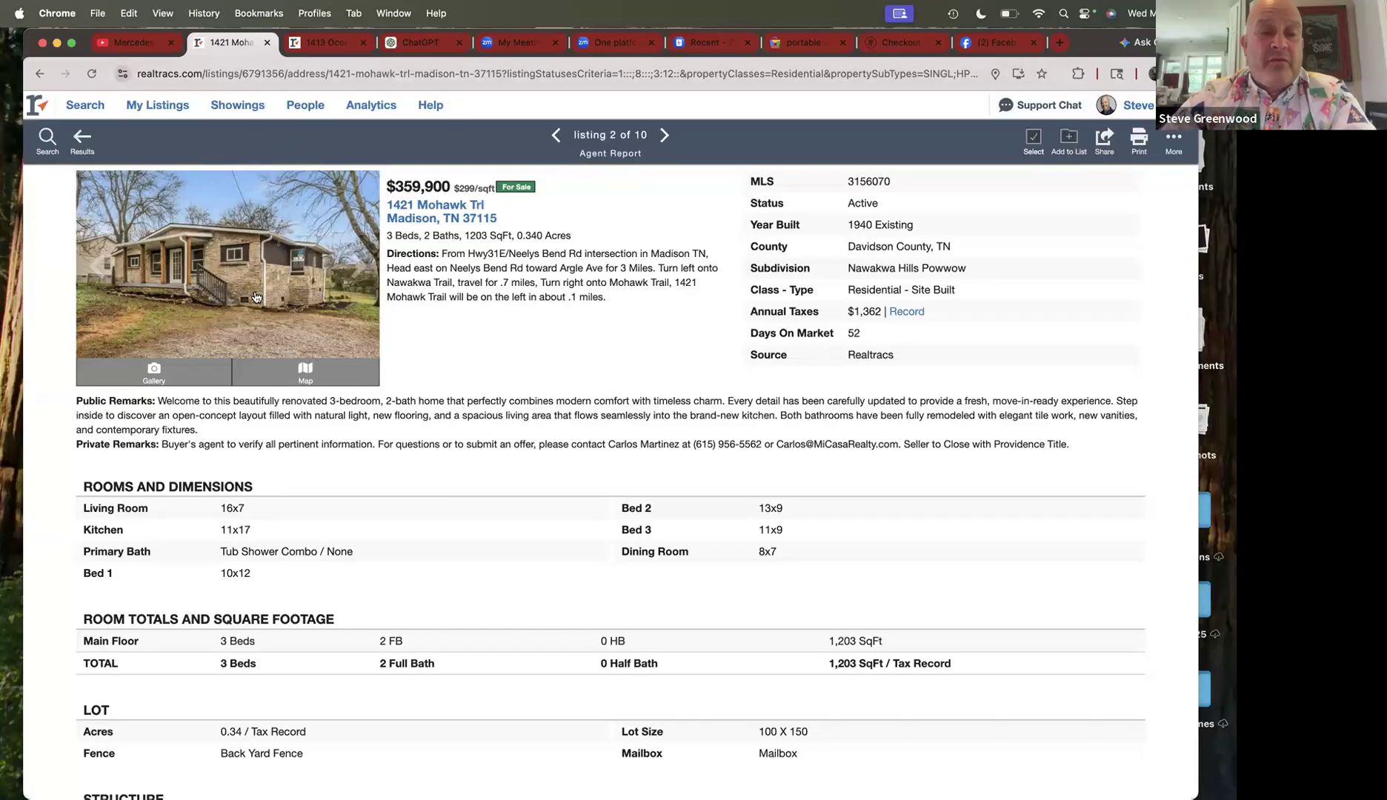
pyautogui.click(254, 293)
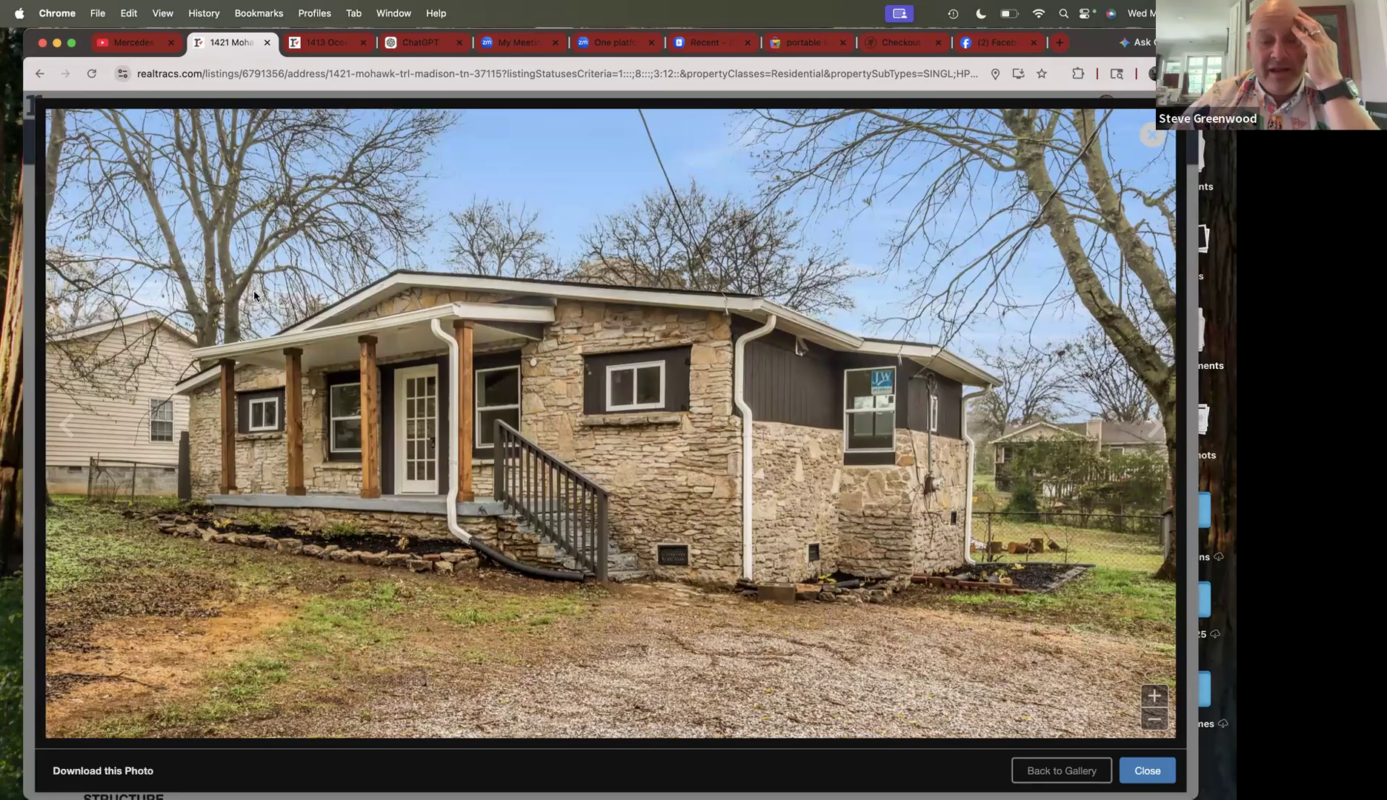
pyautogui.press('Right')
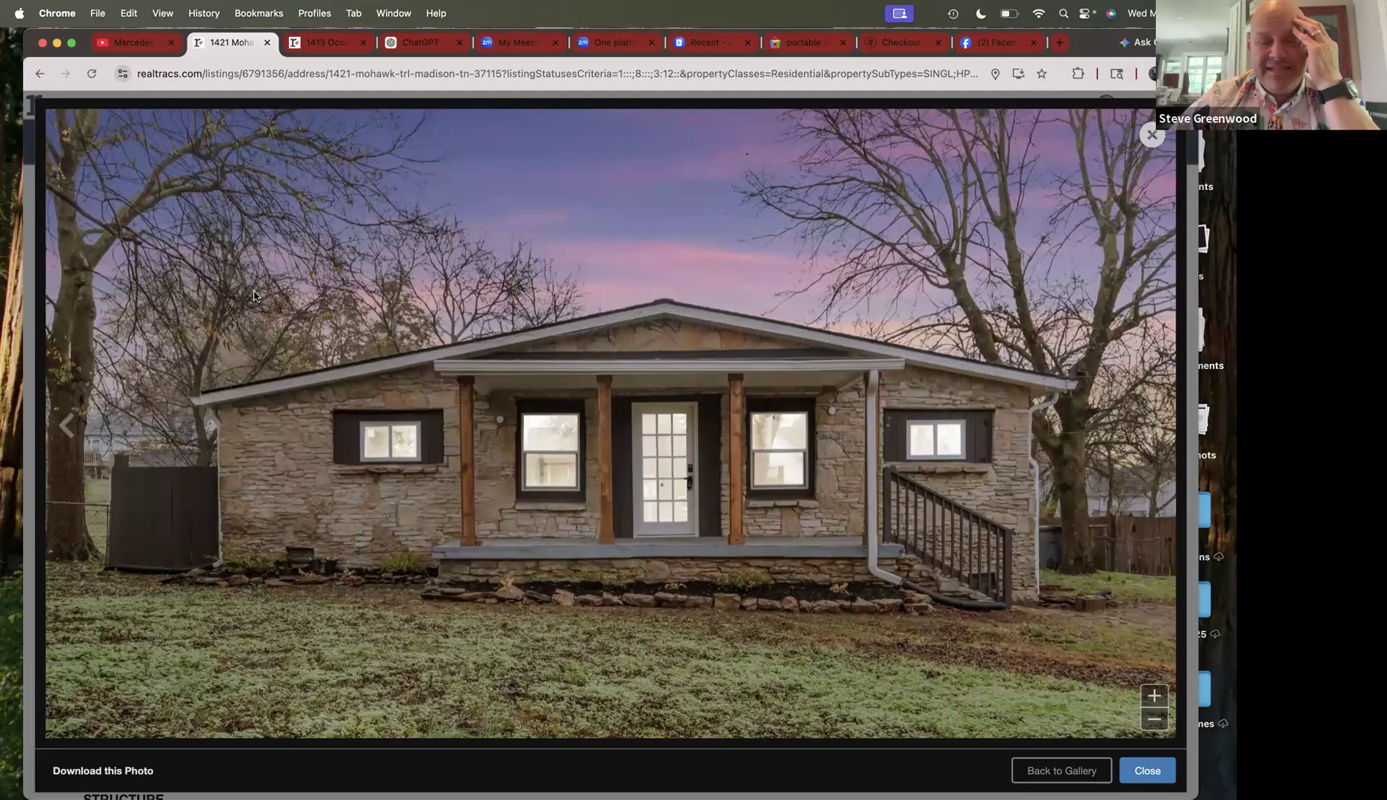
pyautogui.press('Right')
pyautogui.press('Right')
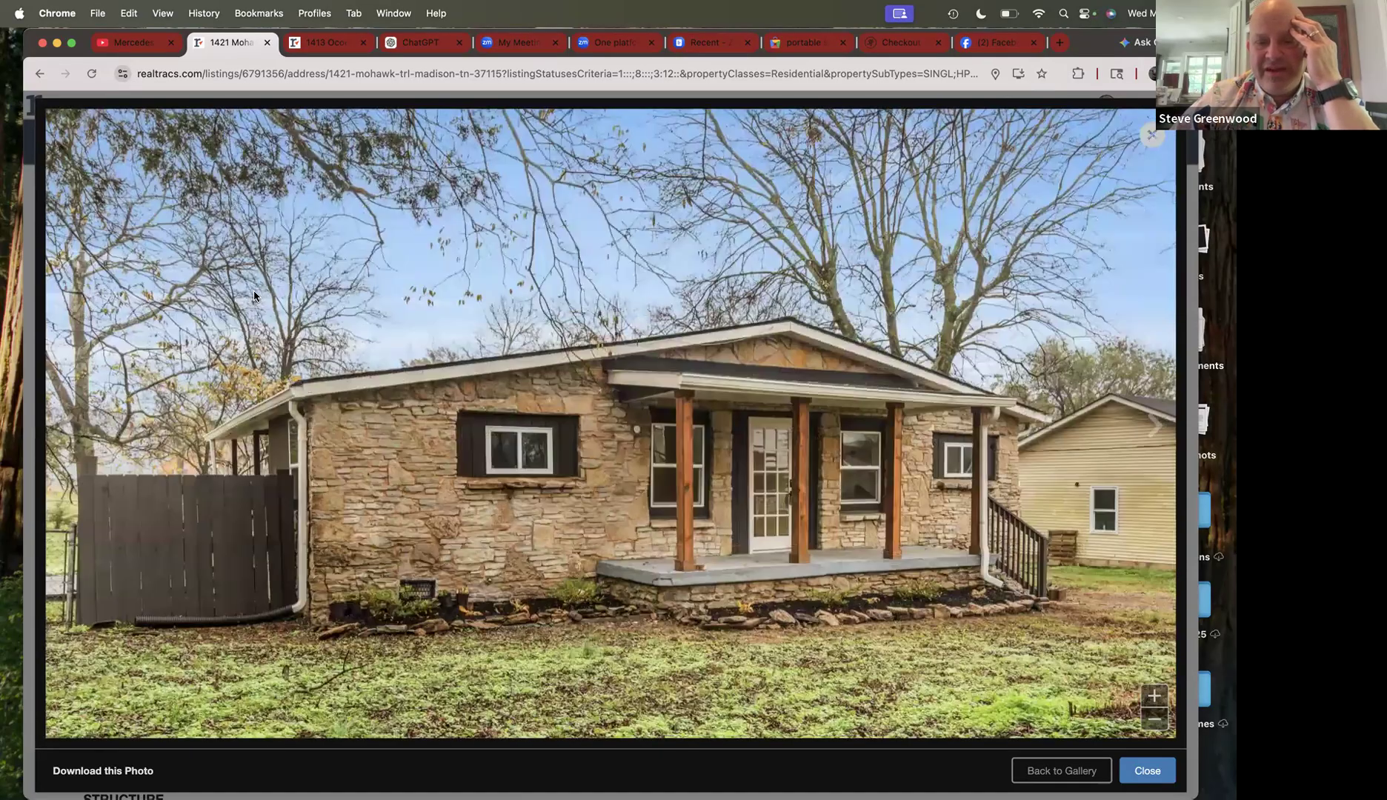
pyautogui.press('Right')
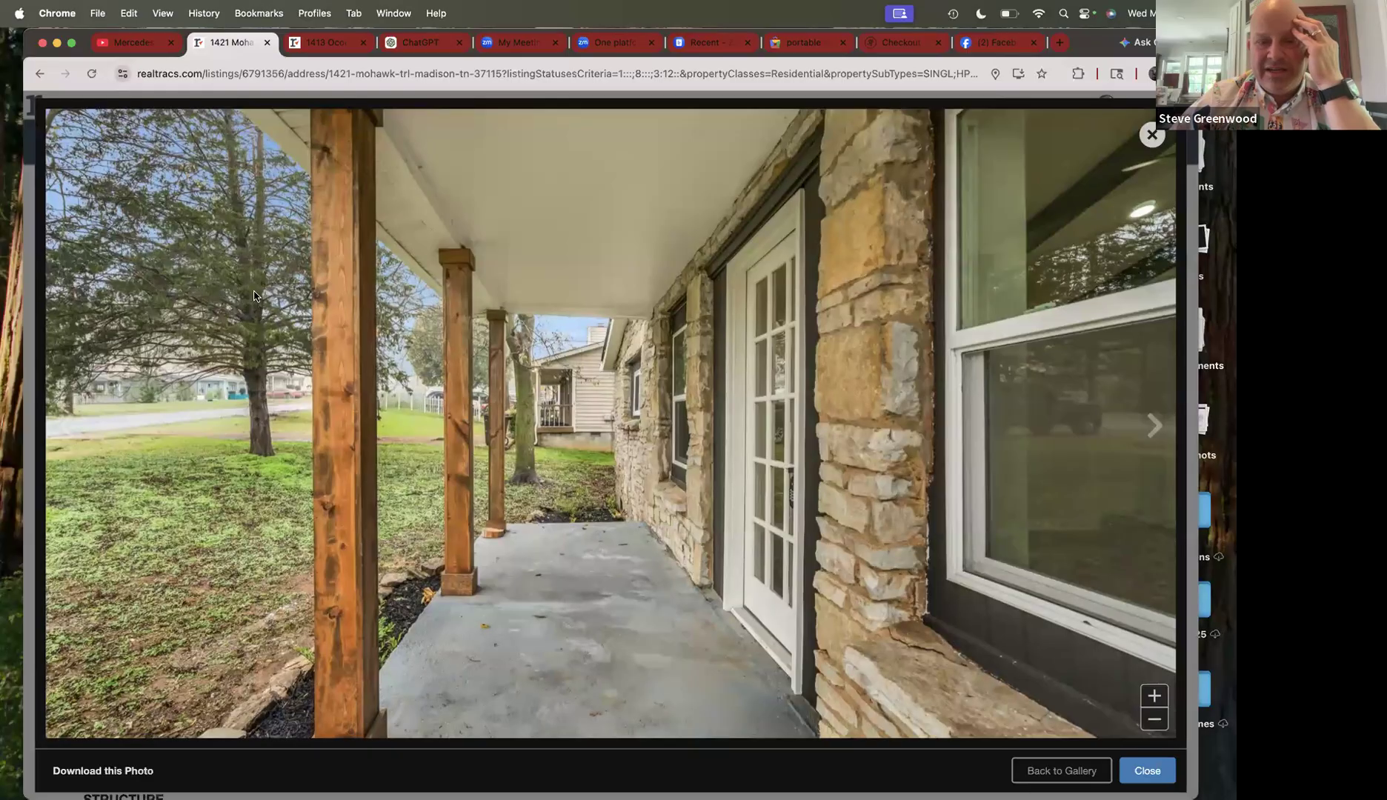
pyautogui.press('Right')
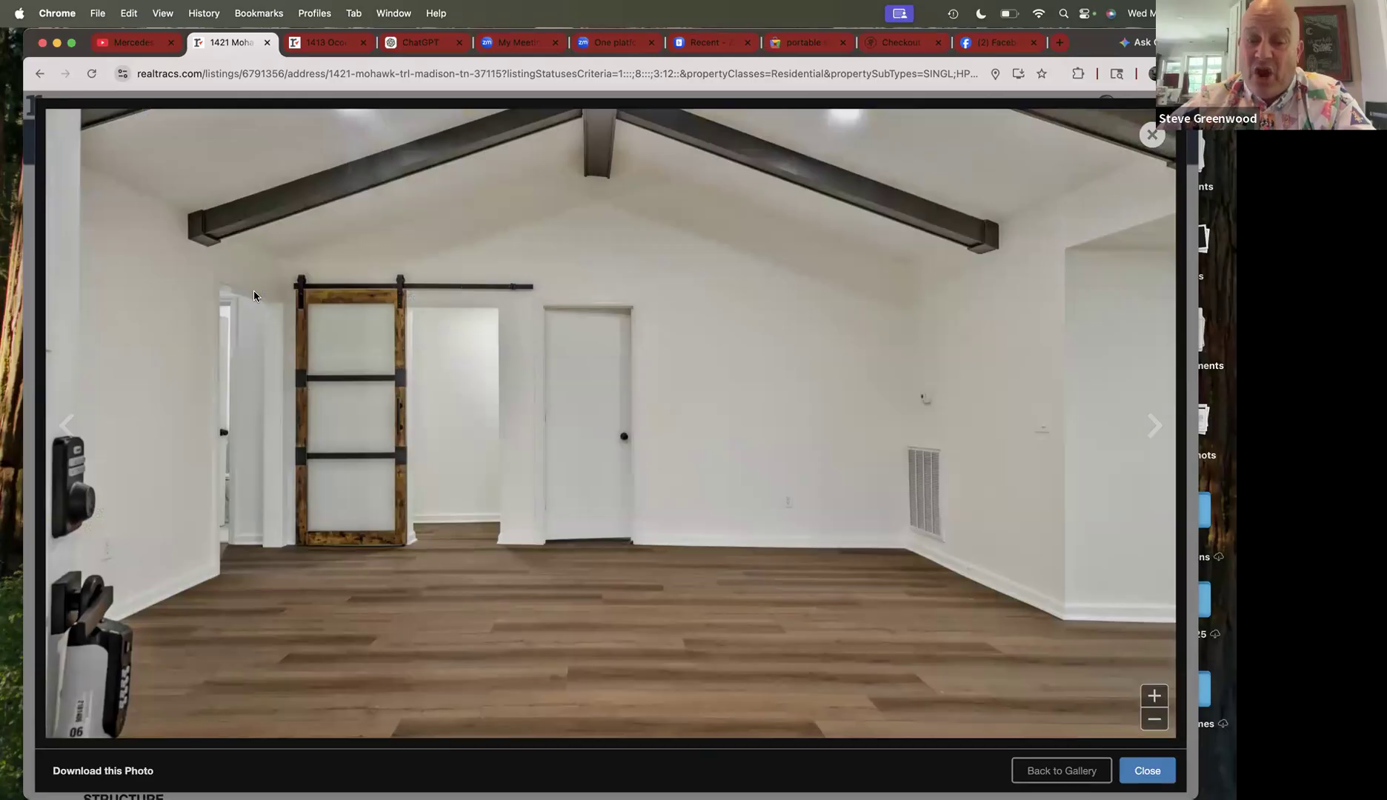
pyautogui.press('Right')
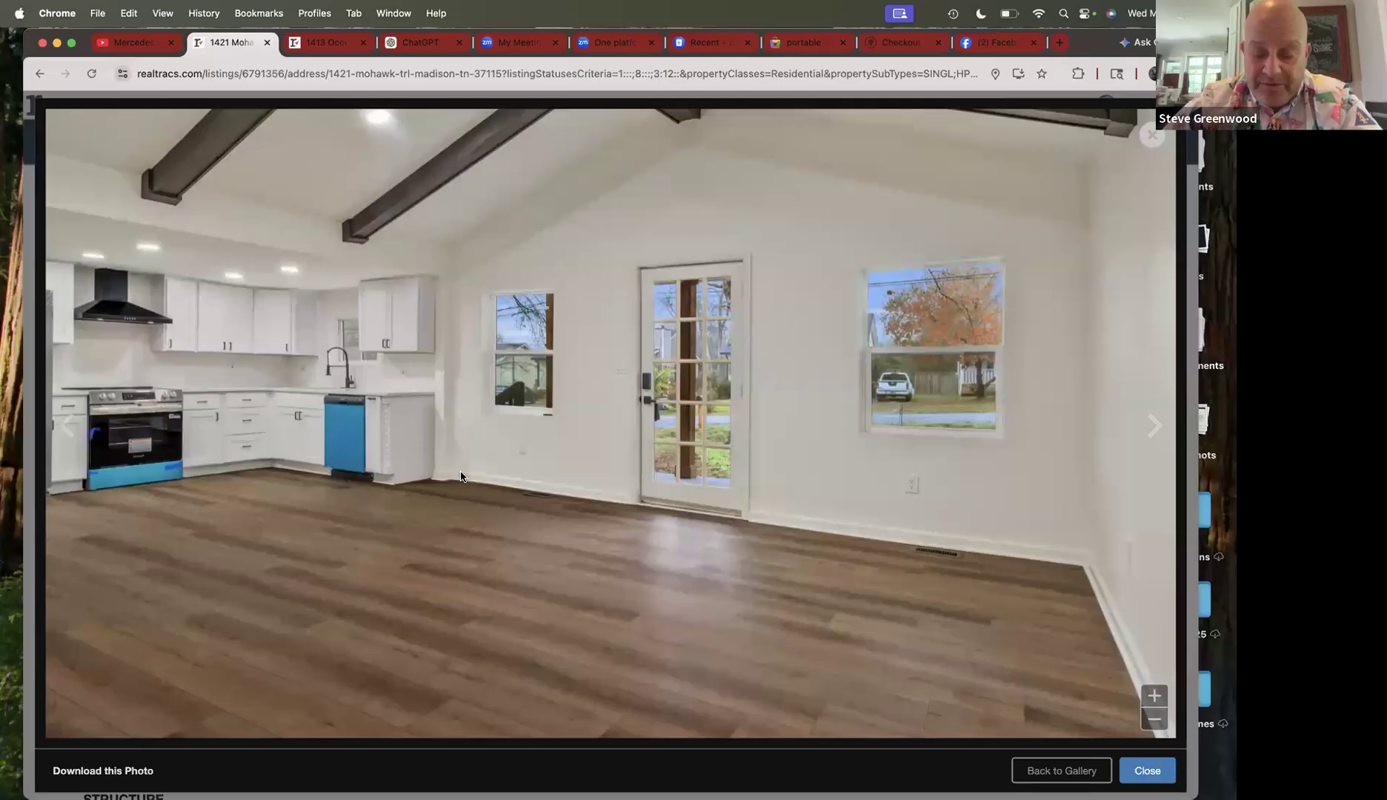
pyautogui.press('Right')
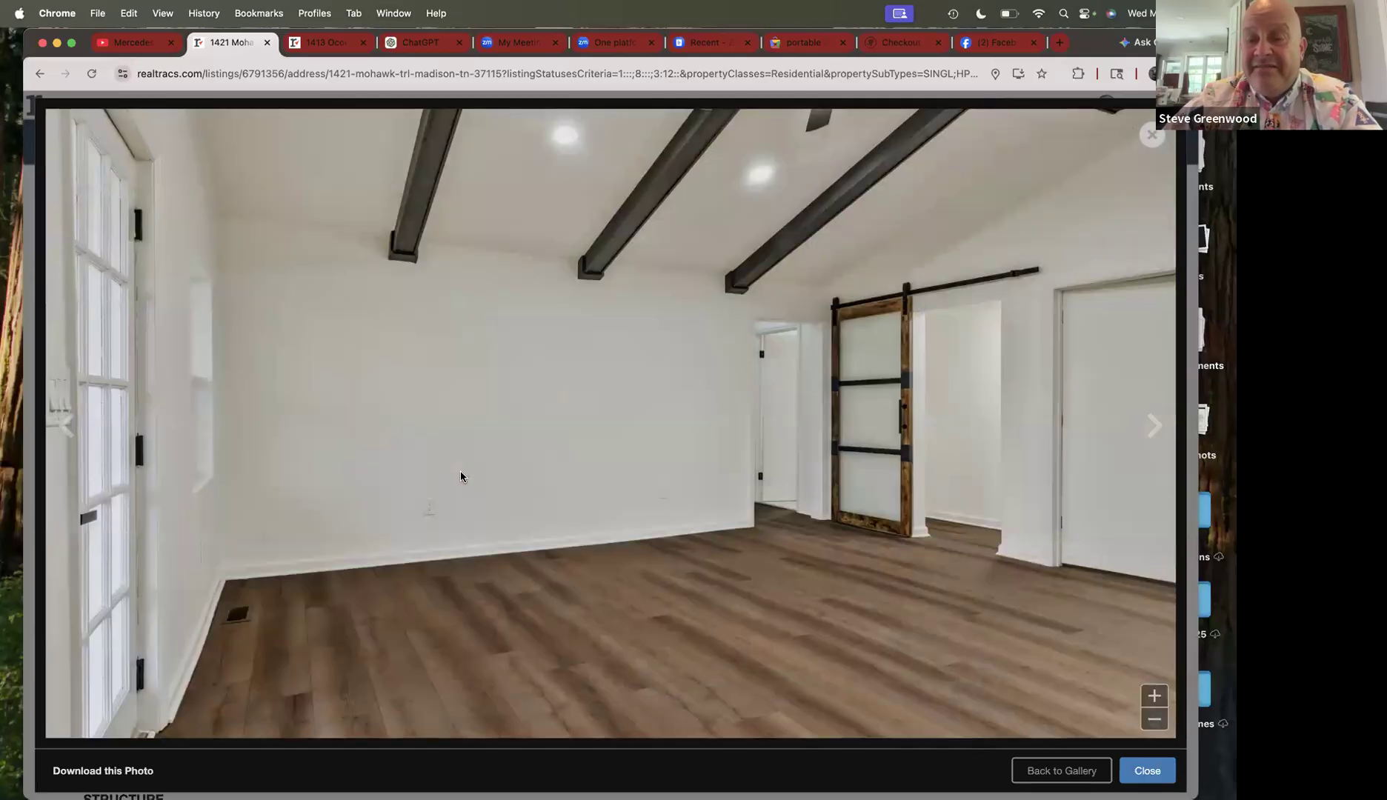
# - Continue through the living room, bedroom, bathroom and back porch photos, then close the viewer
pyautogui.press('Right')
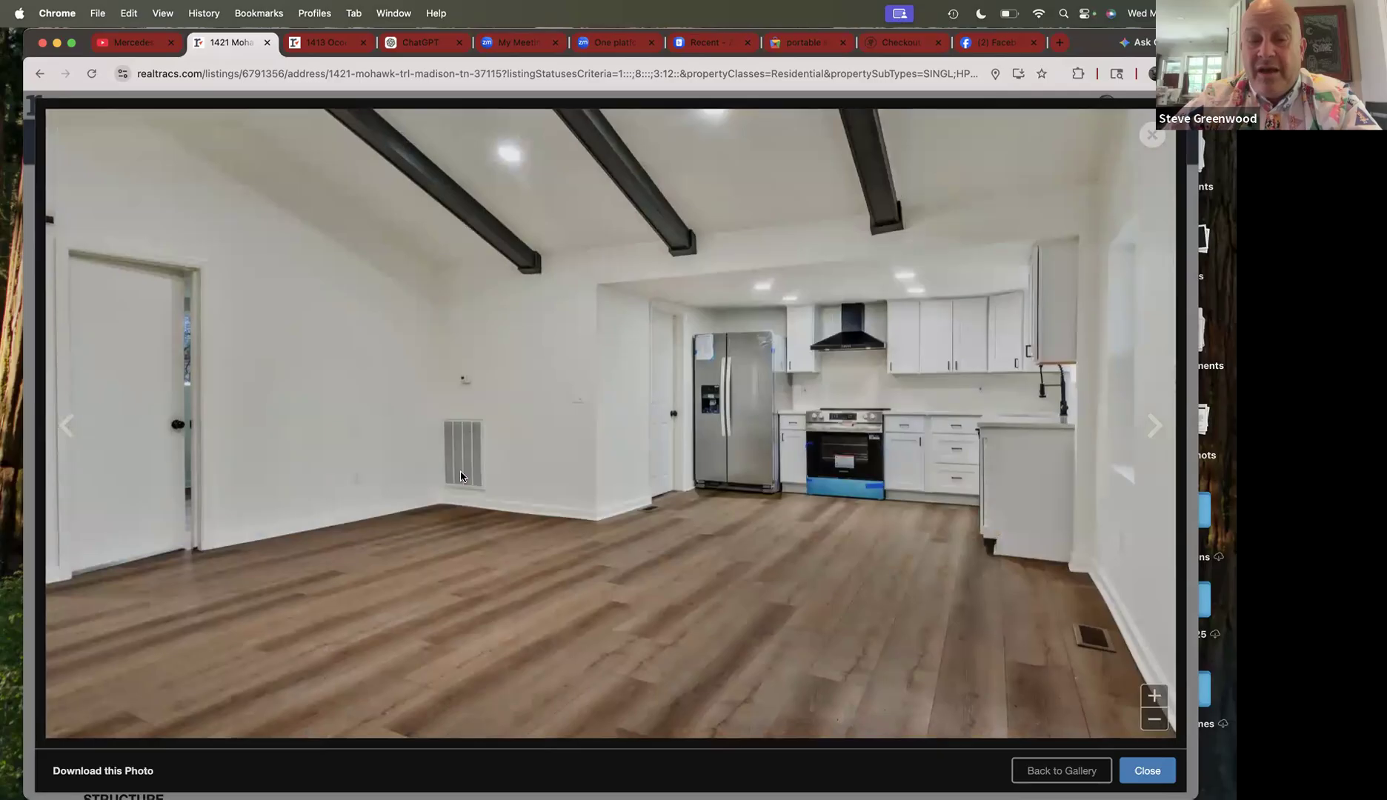
pyautogui.press('Right')
pyautogui.press('Right')
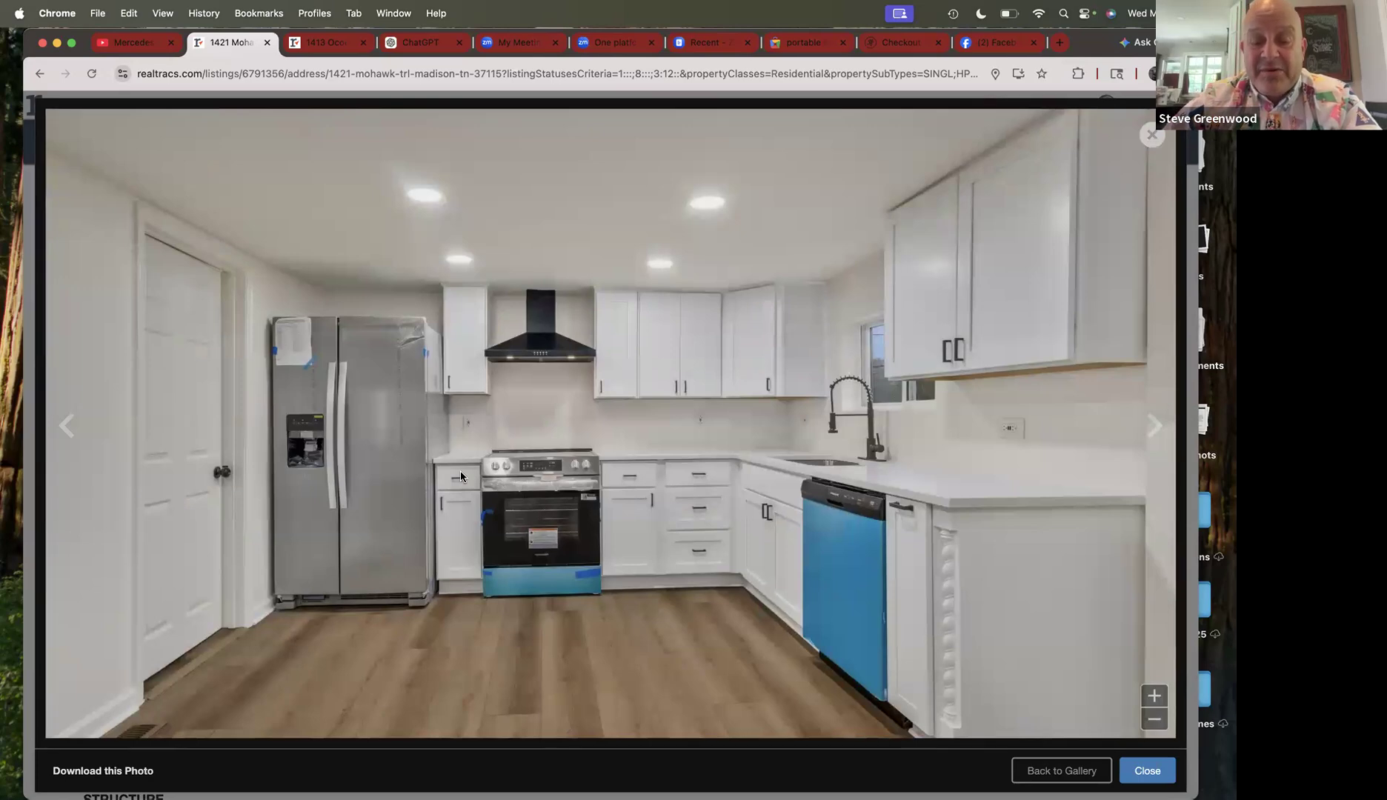
pyautogui.press('Right')
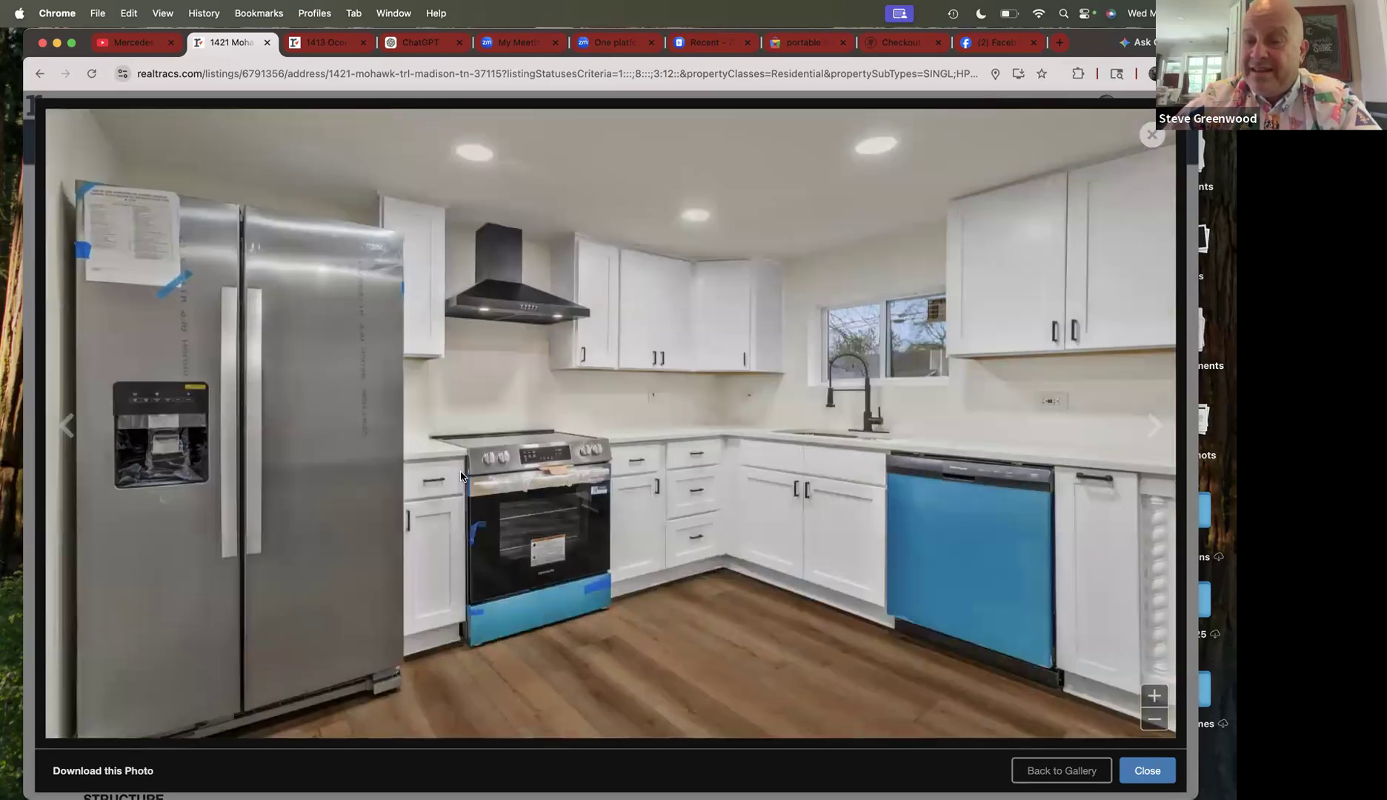
pyautogui.press('Right')
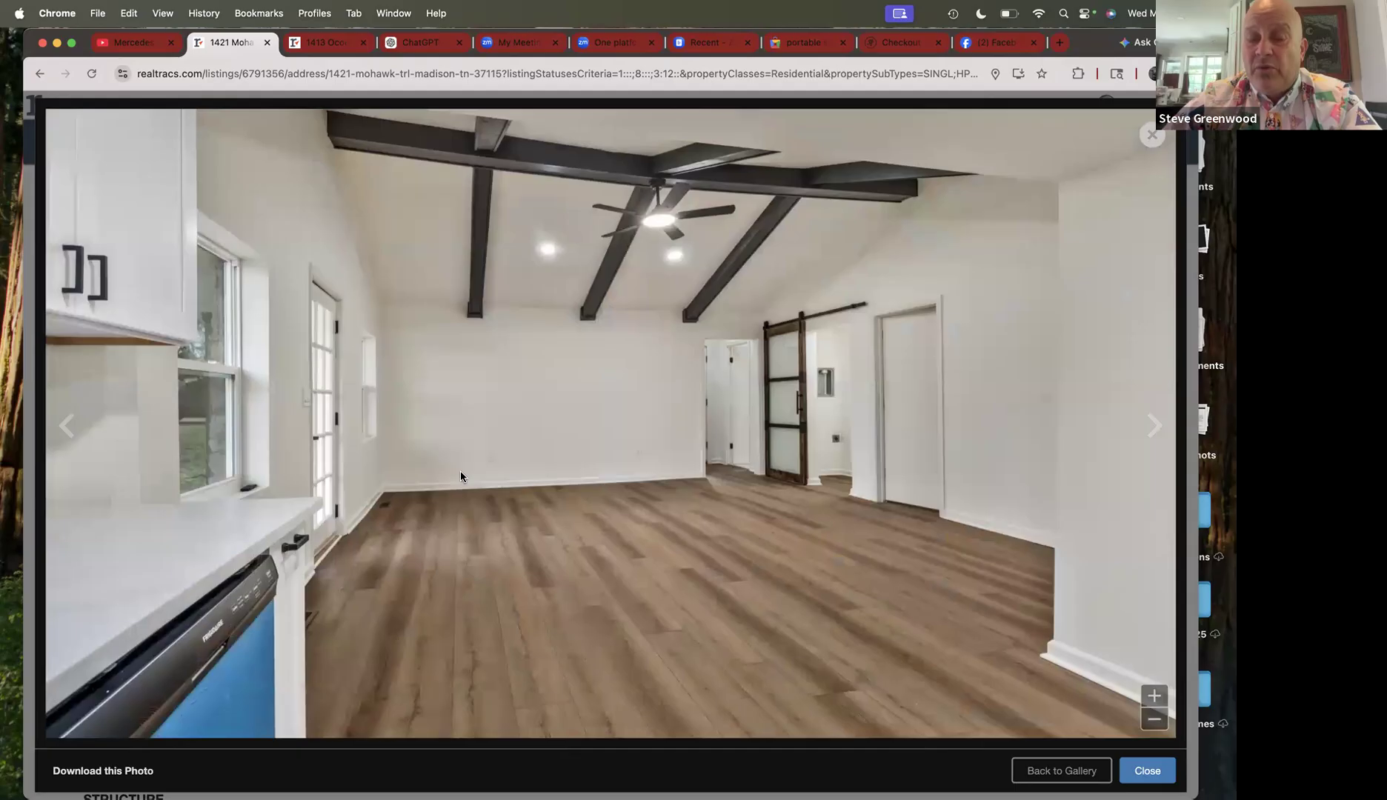
pyautogui.press('Right')
pyautogui.press('Right')
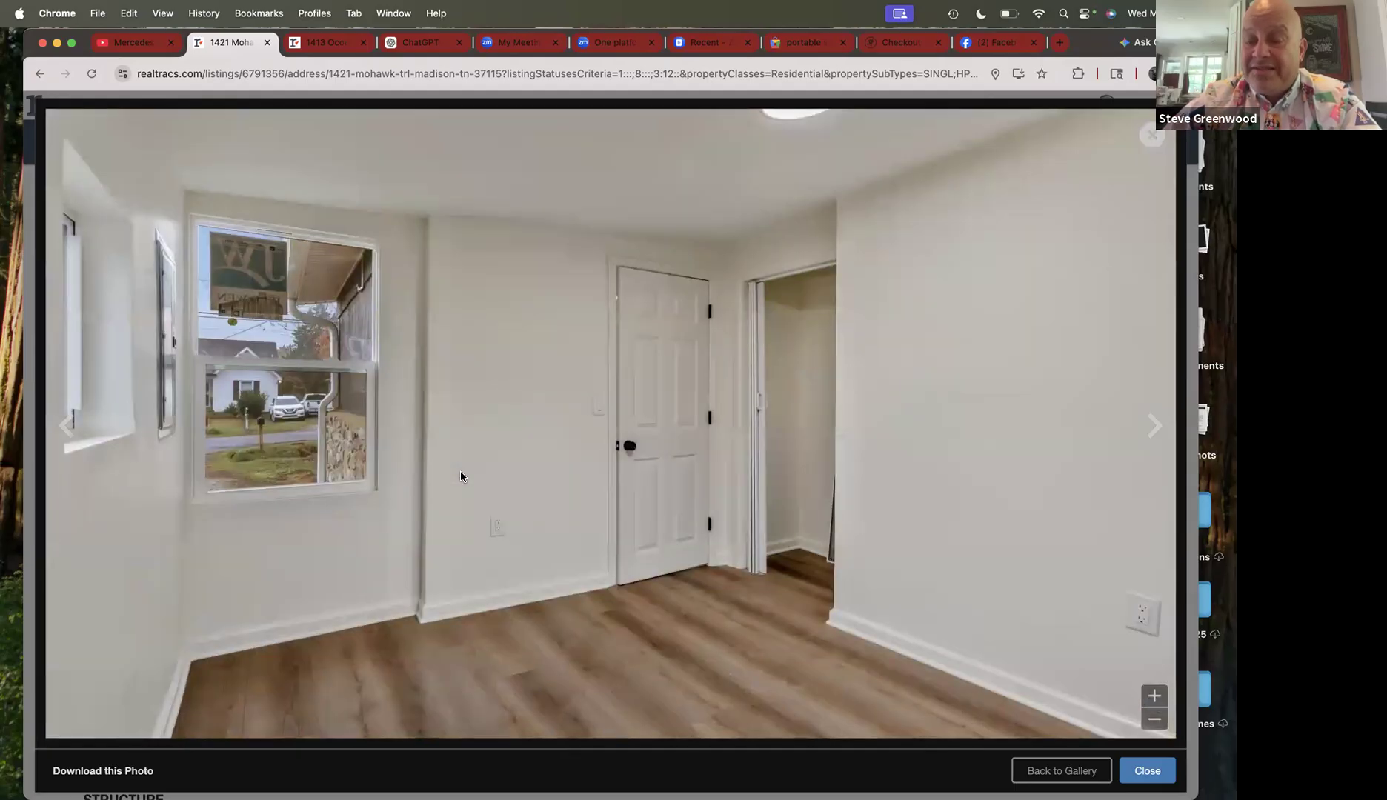
pyautogui.press('Right')
pyautogui.press('Right')
pyautogui.press('Right')
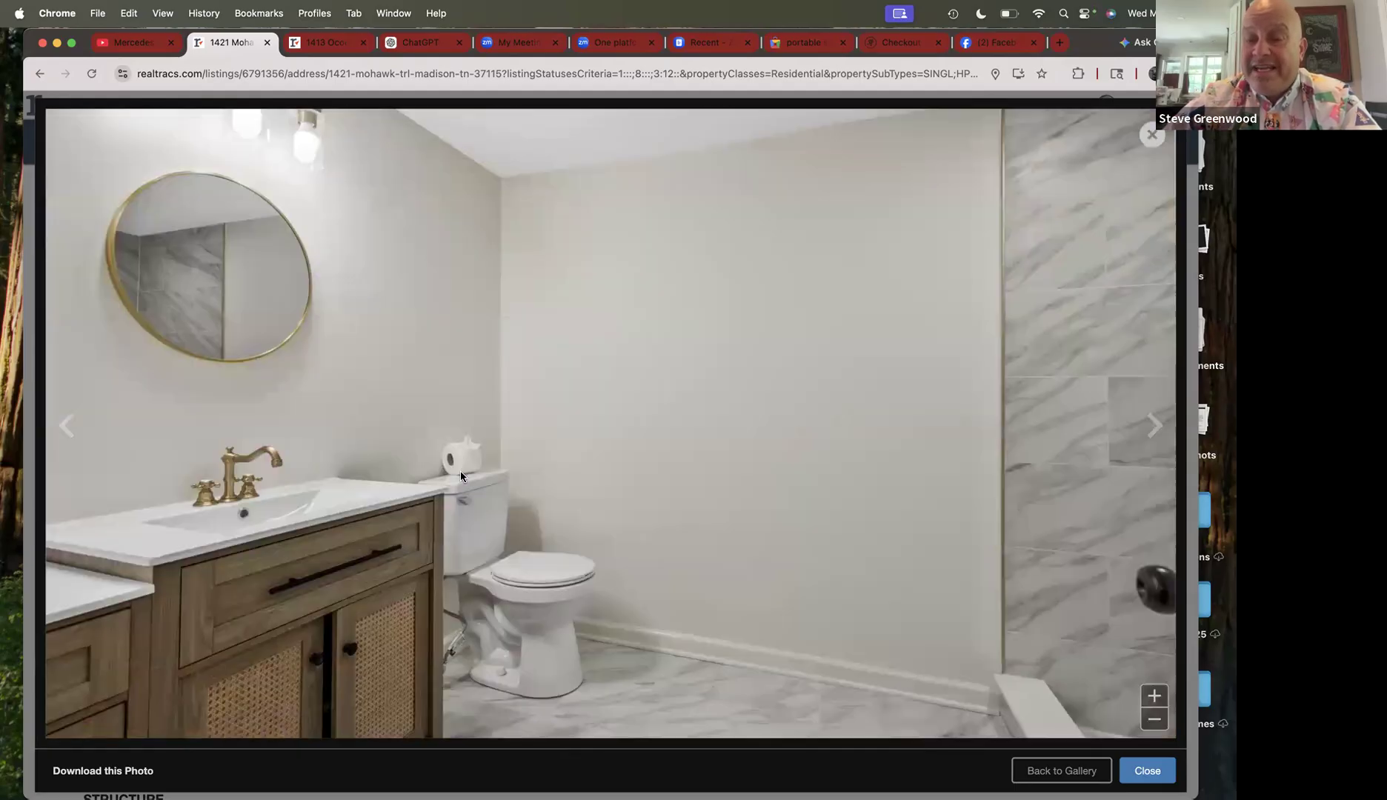
pyautogui.press('Right')
pyautogui.press('Right')
pyautogui.press('Right')
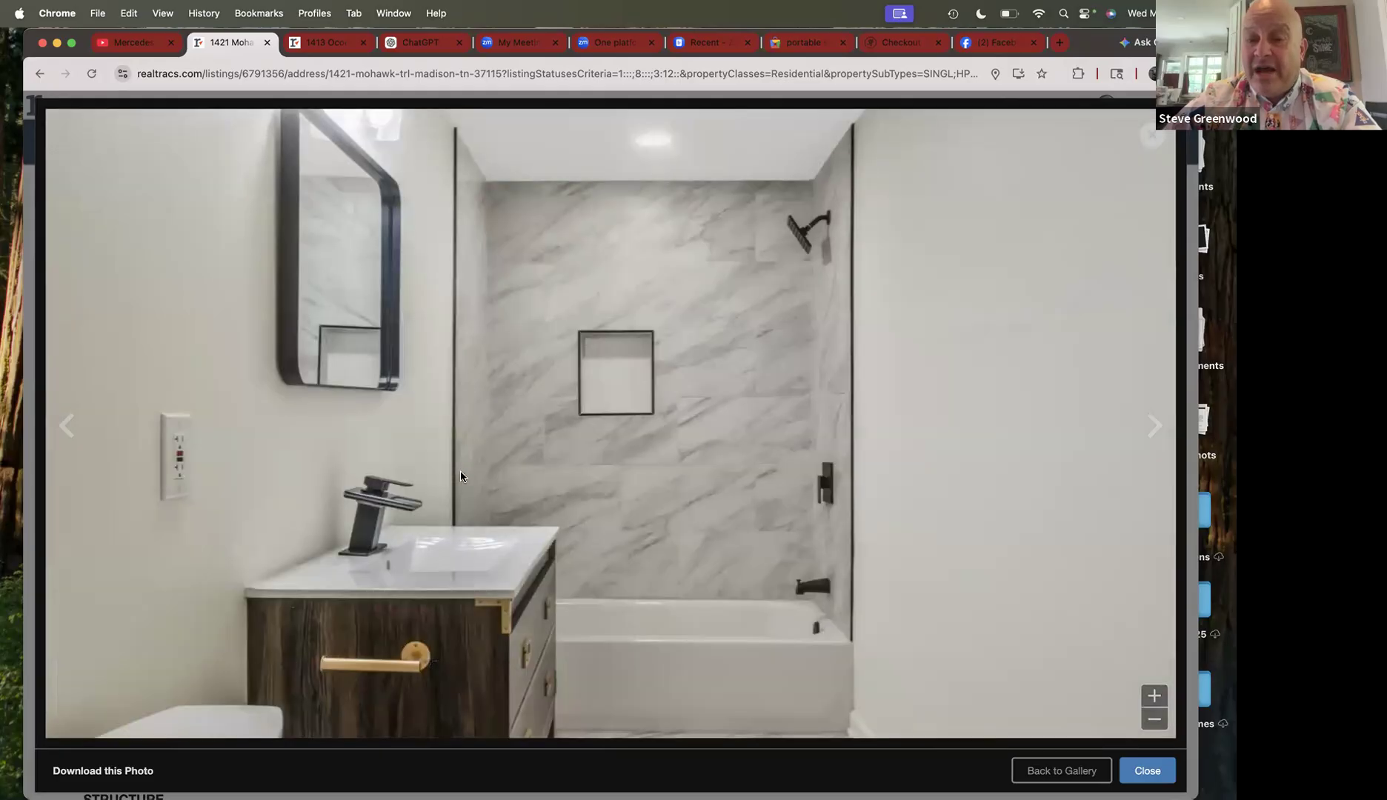
pyautogui.press('Right')
pyautogui.press('Right')
pyautogui.press('Right')
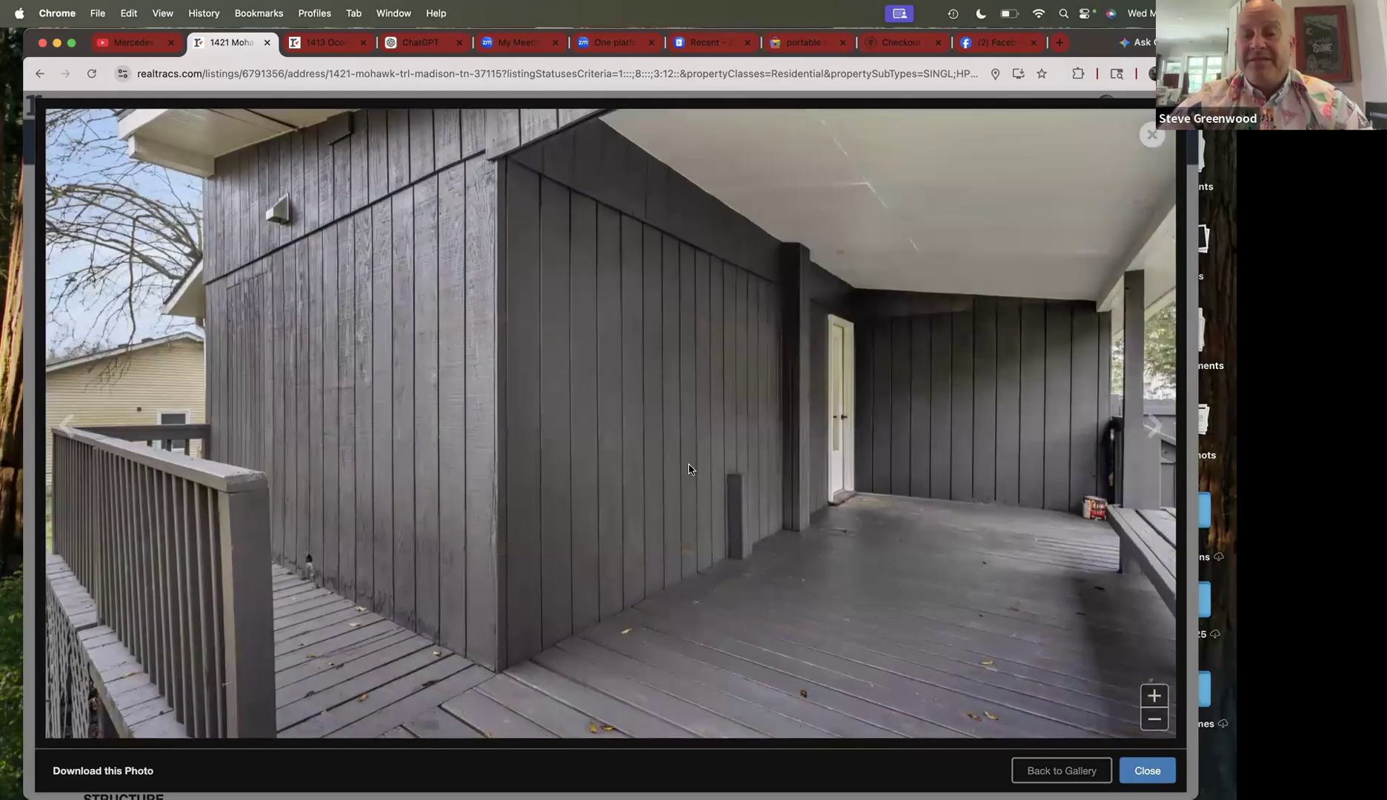
pyautogui.click(1147, 771)
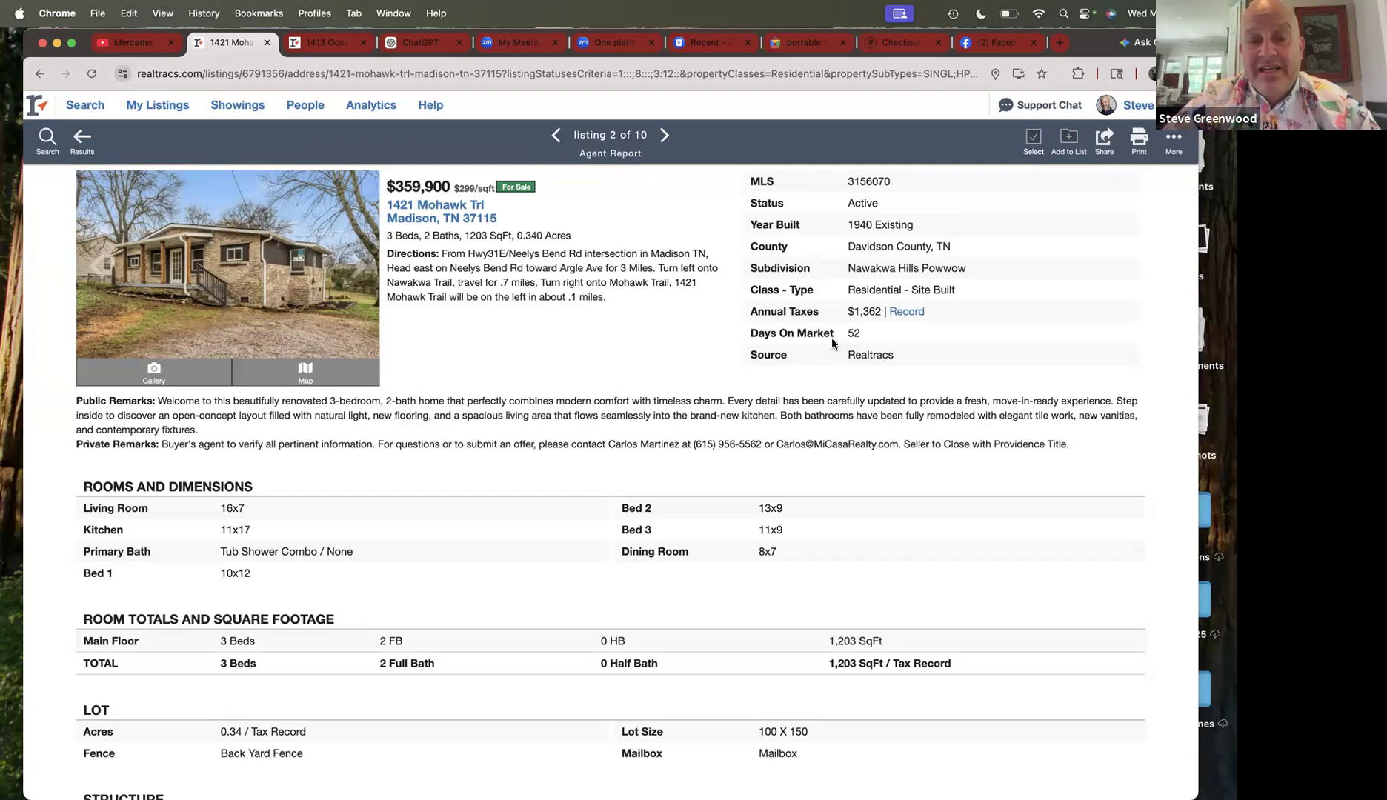
pyautogui.scroll(-5, 832, 341)
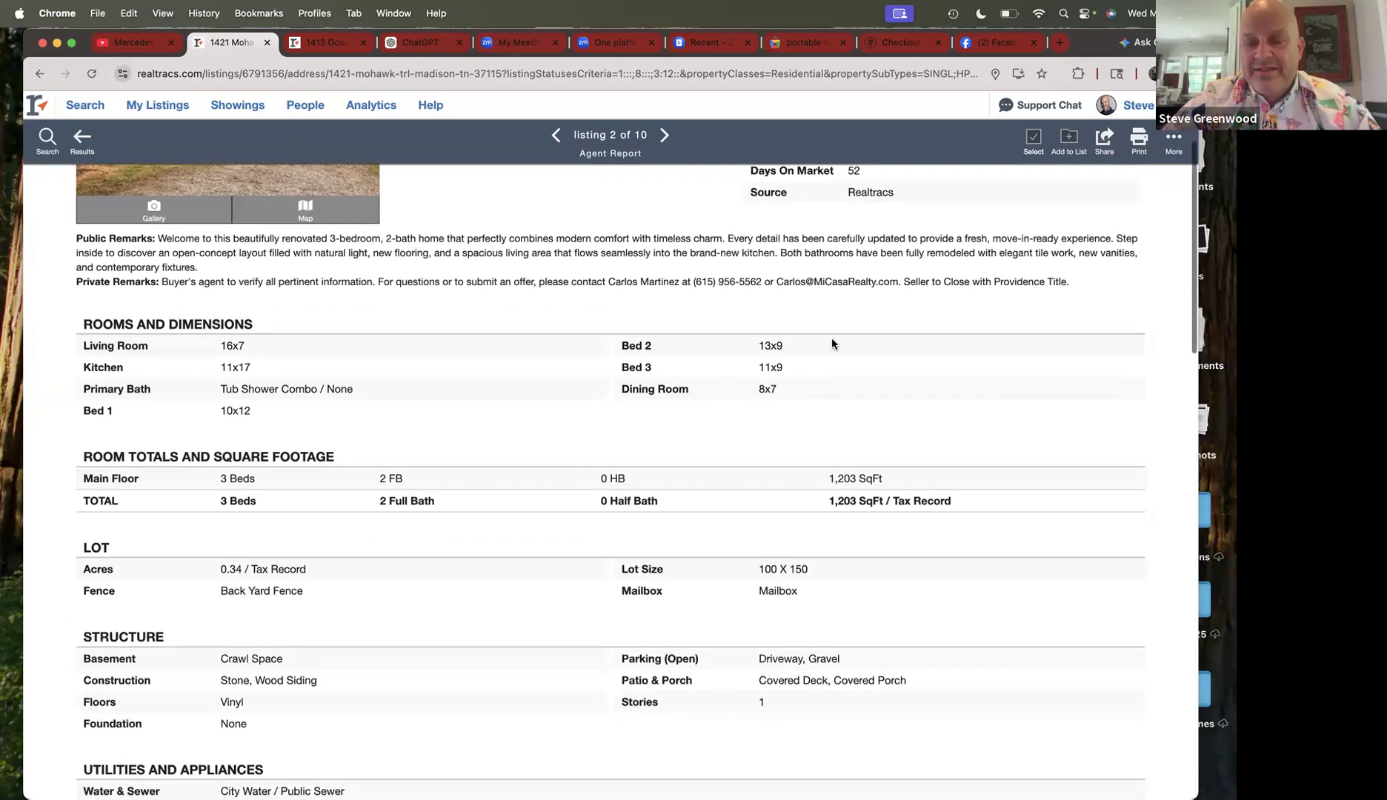
pyautogui.scroll(-9, 831, 340)
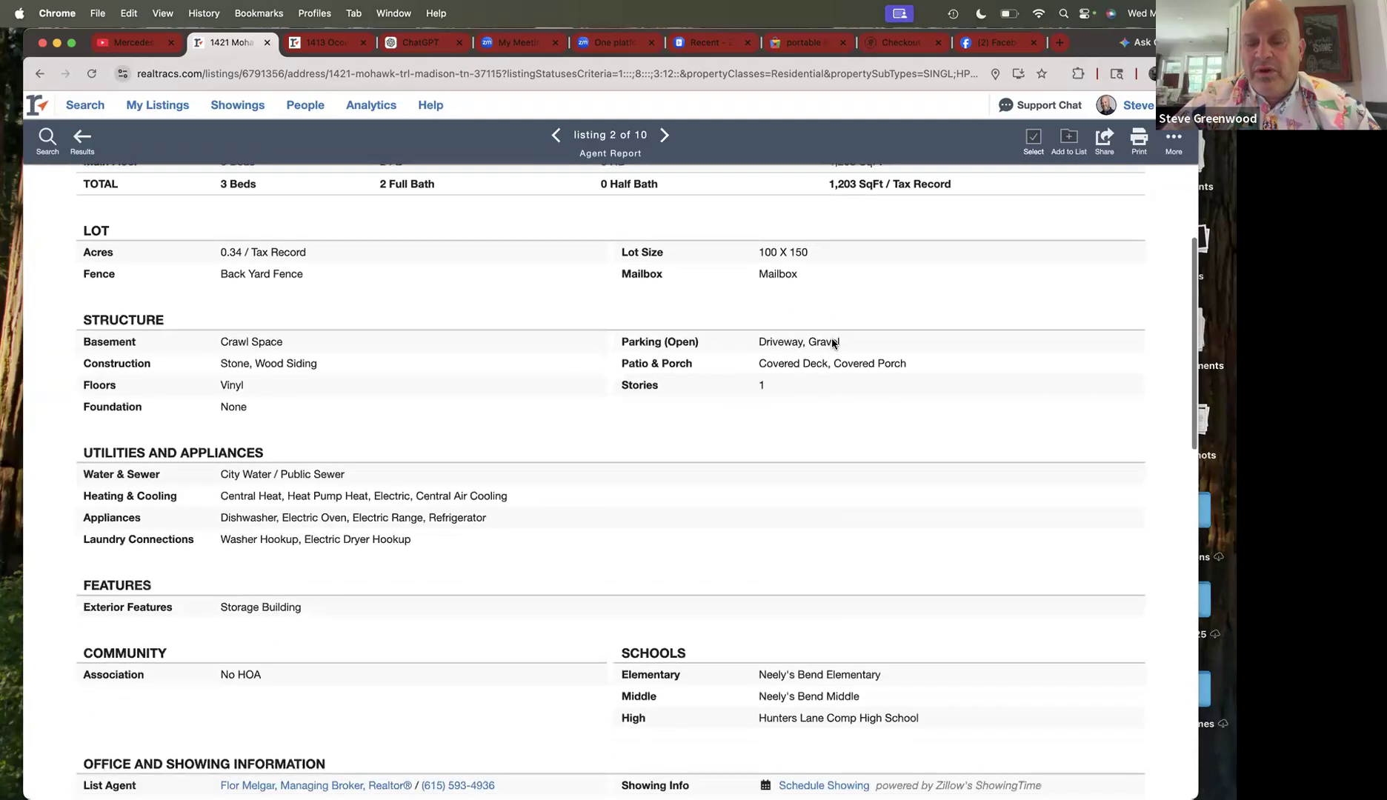
pyautogui.scroll(-6, 831, 344)
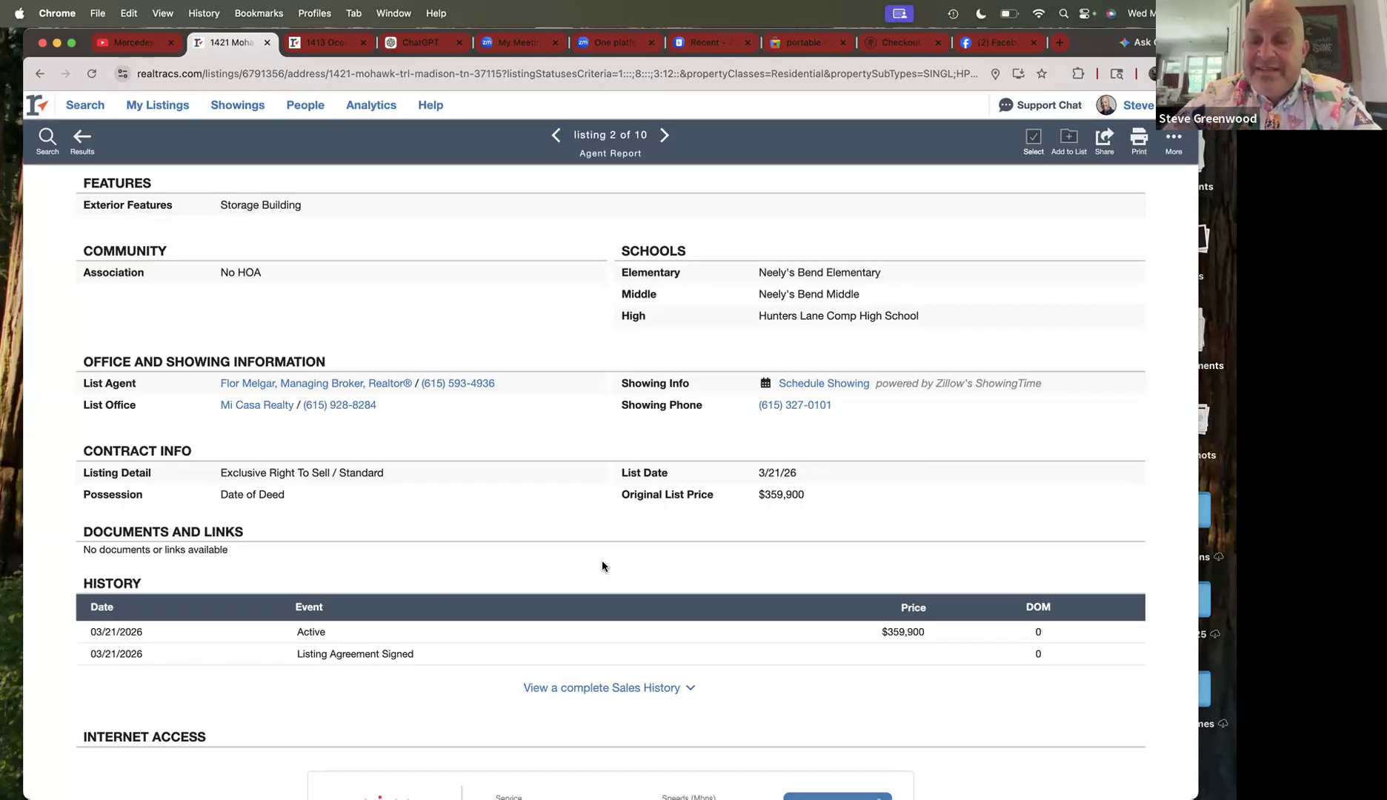
pyautogui.scroll(15, 602, 563)
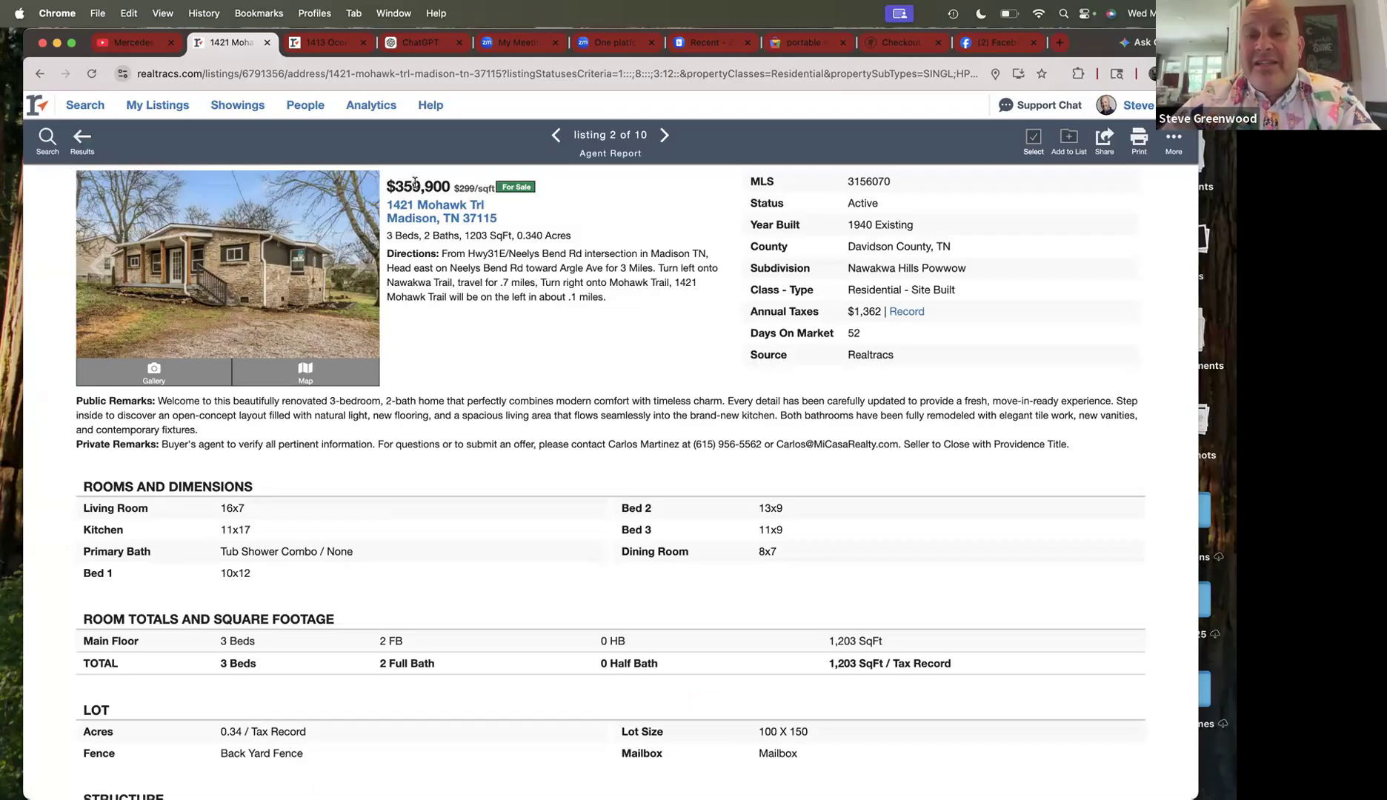
pyautogui.moveTo(74, 112)
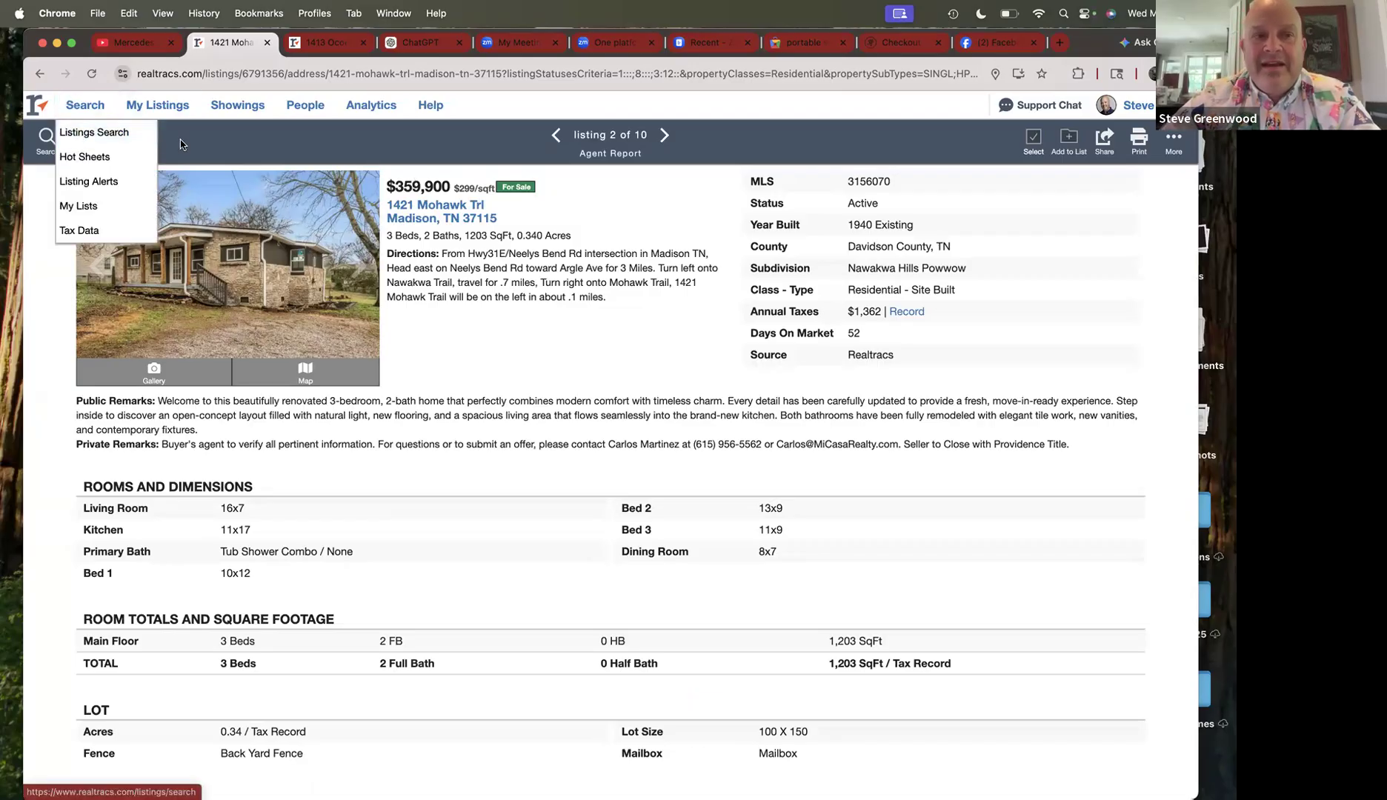
pyautogui.click(82, 142)
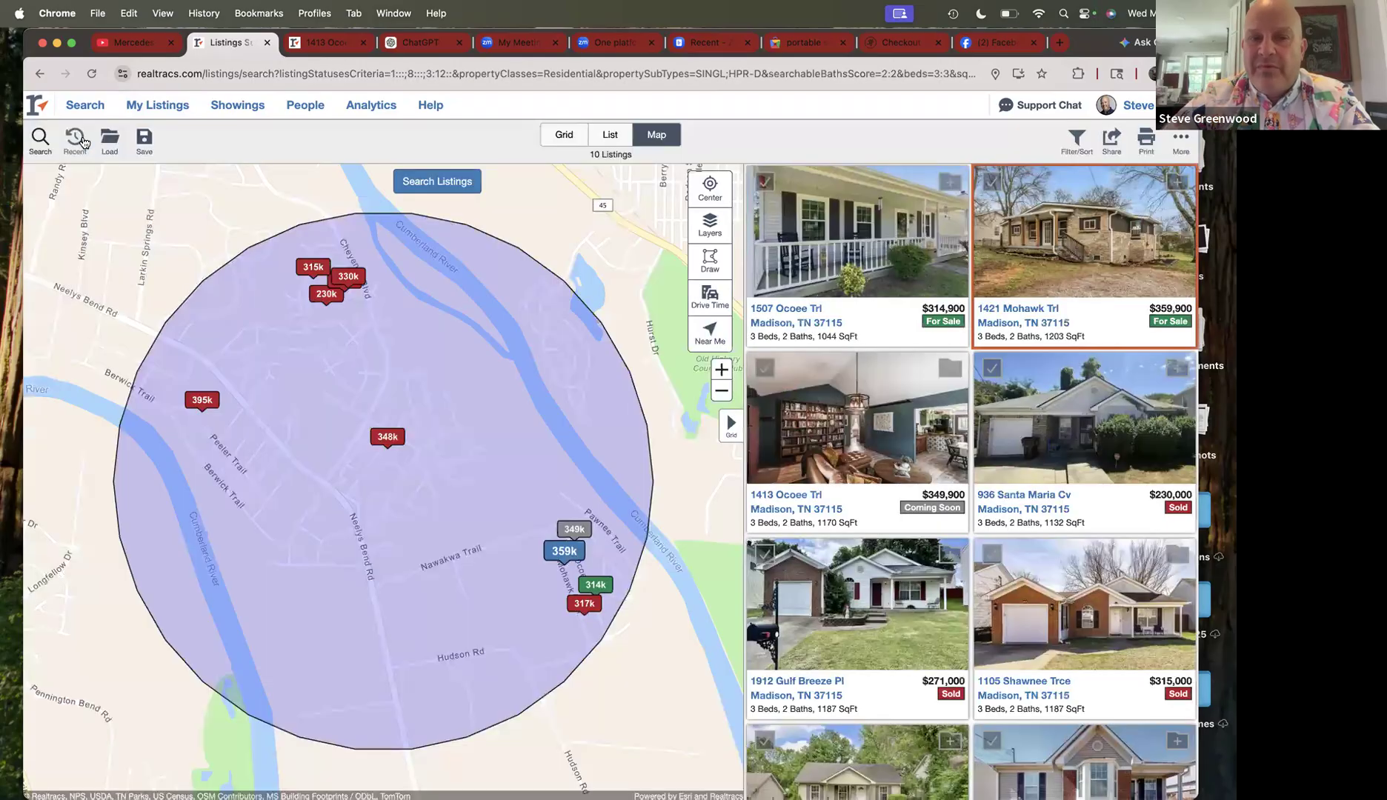
pyautogui.click(338, 46)
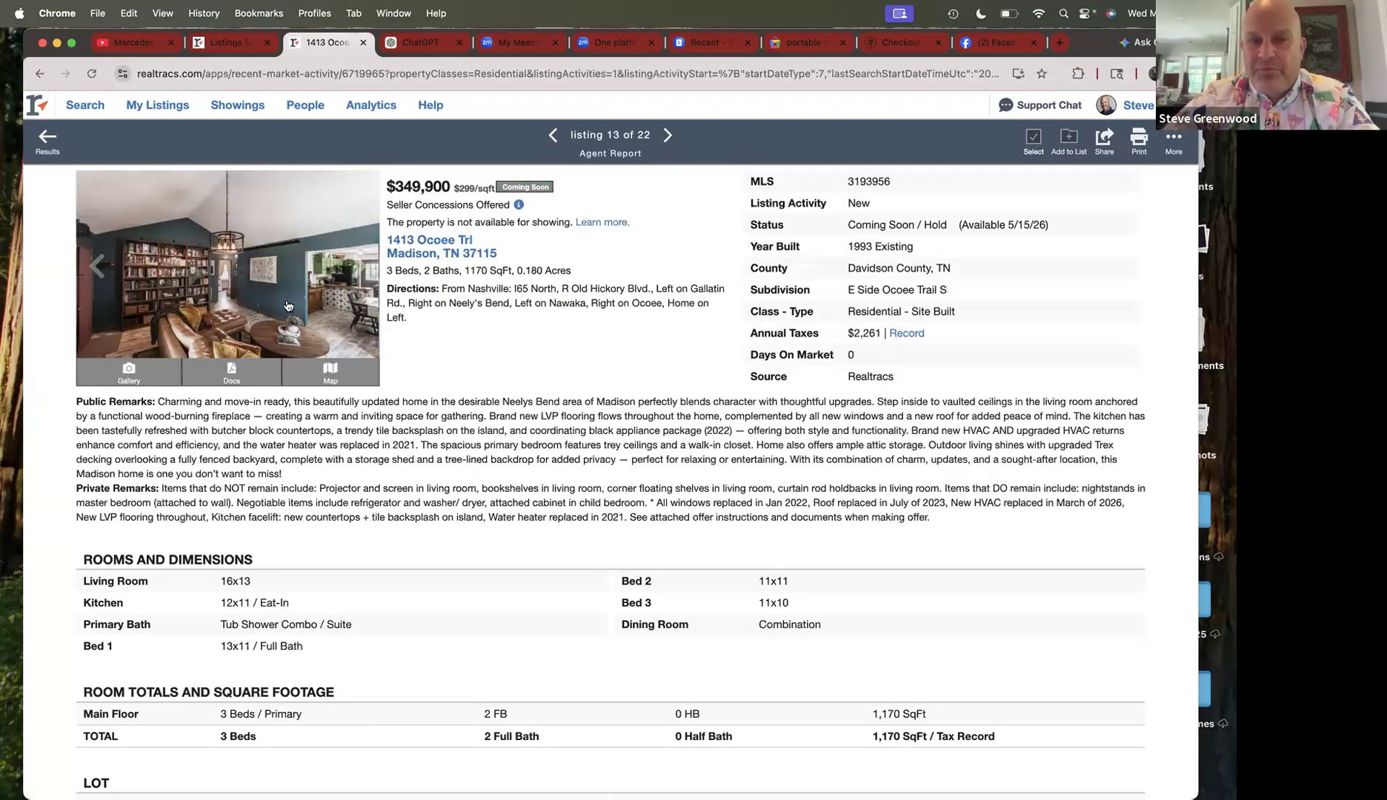
pyautogui.click(250, 46)
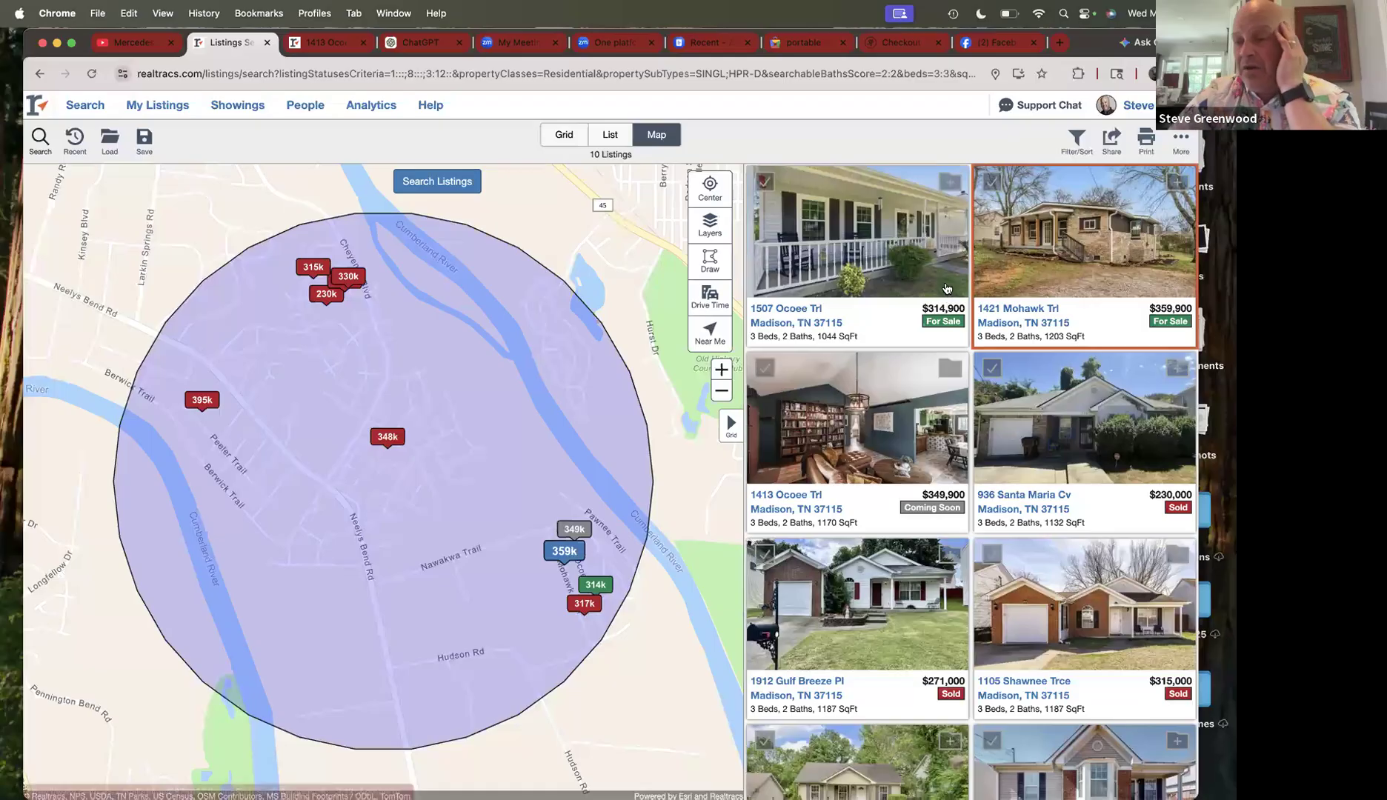
pyautogui.scroll(-3, 979, 364)
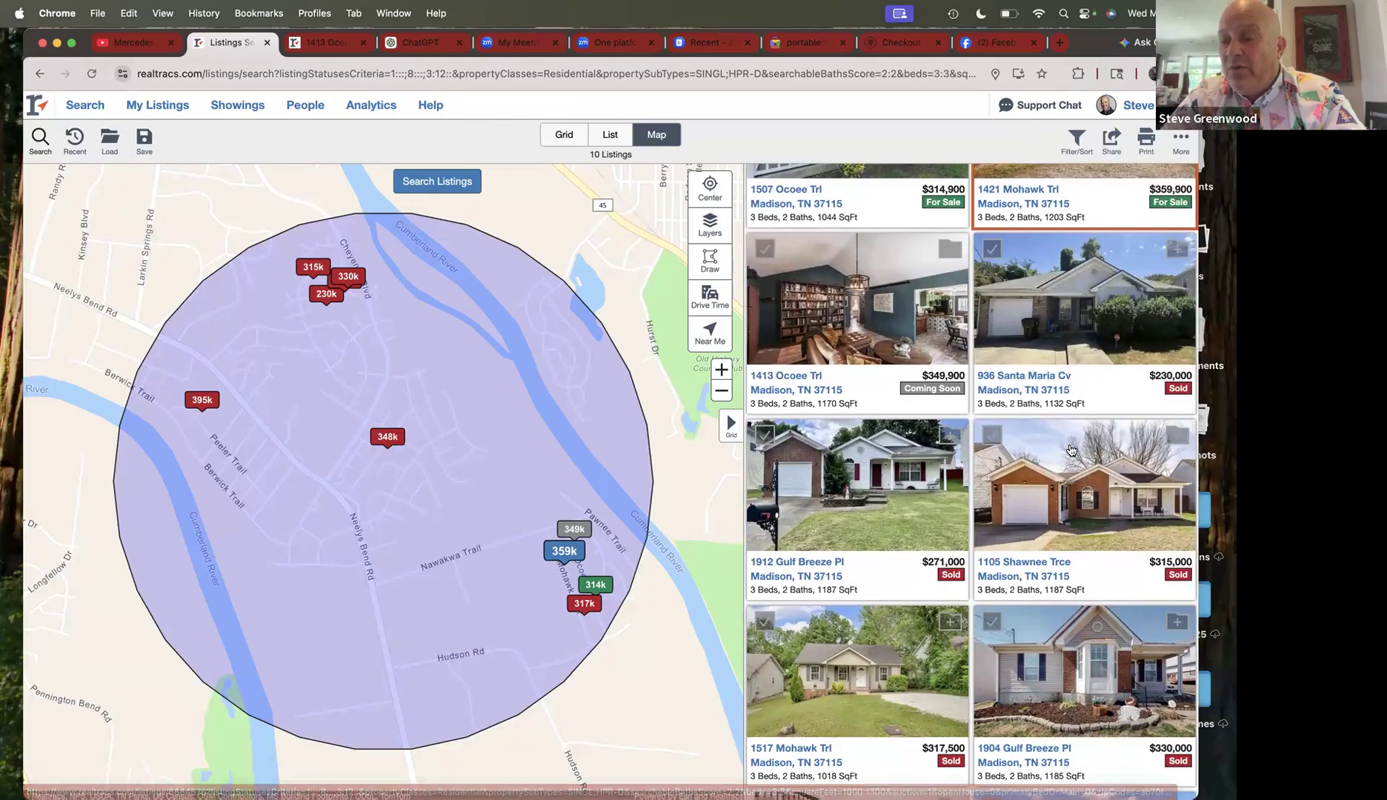
pyautogui.scroll(-2, 1070, 450)
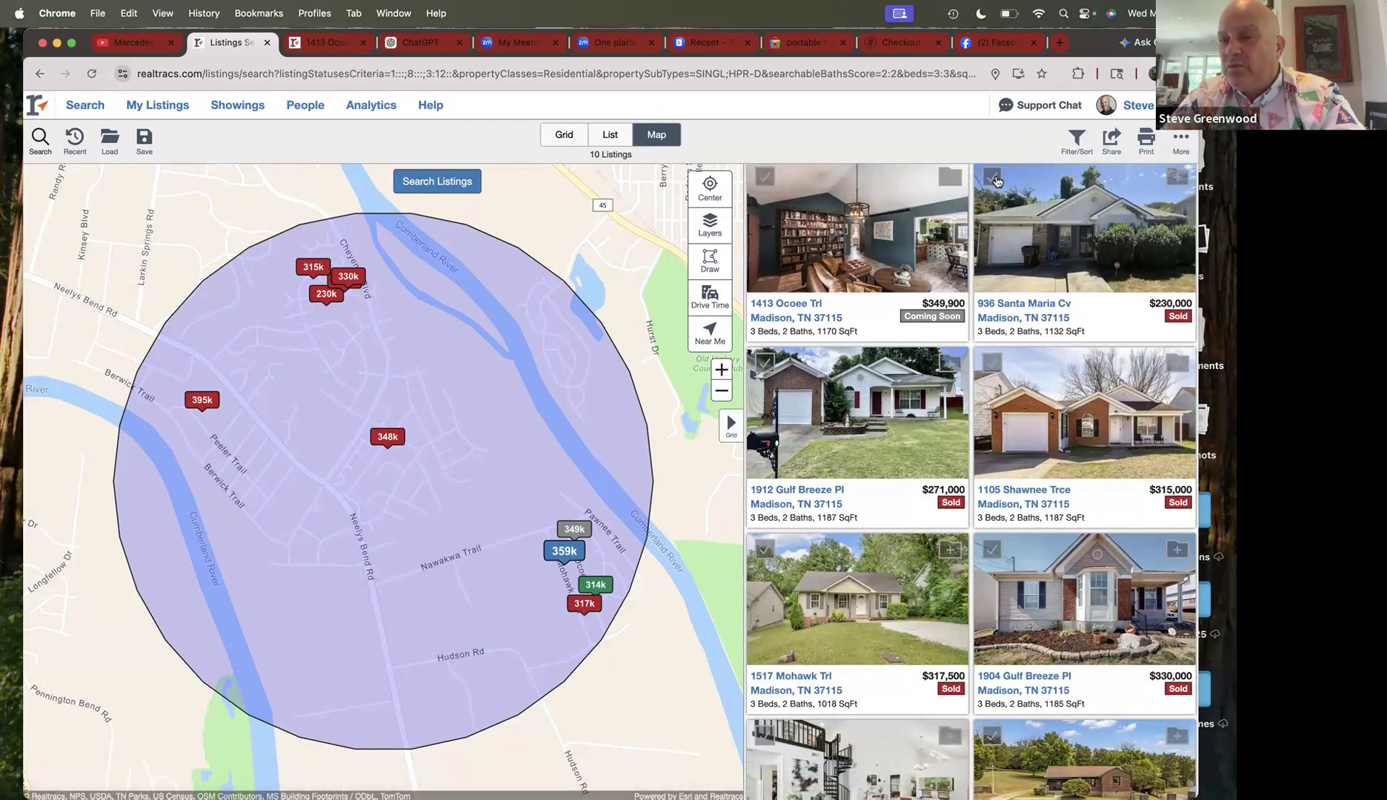
pyautogui.scroll(-5, 1030, 604)
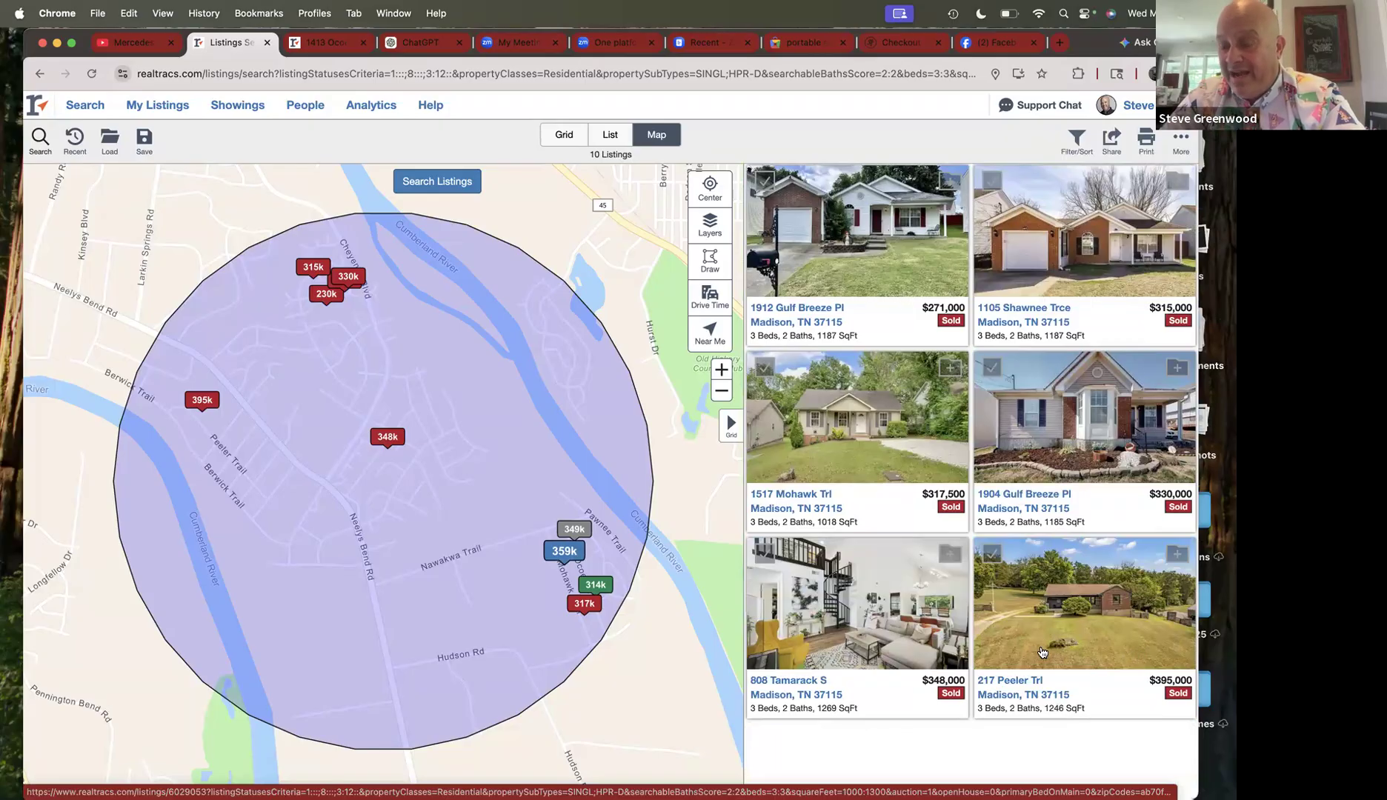
pyautogui.scroll(5, 1000, 607)
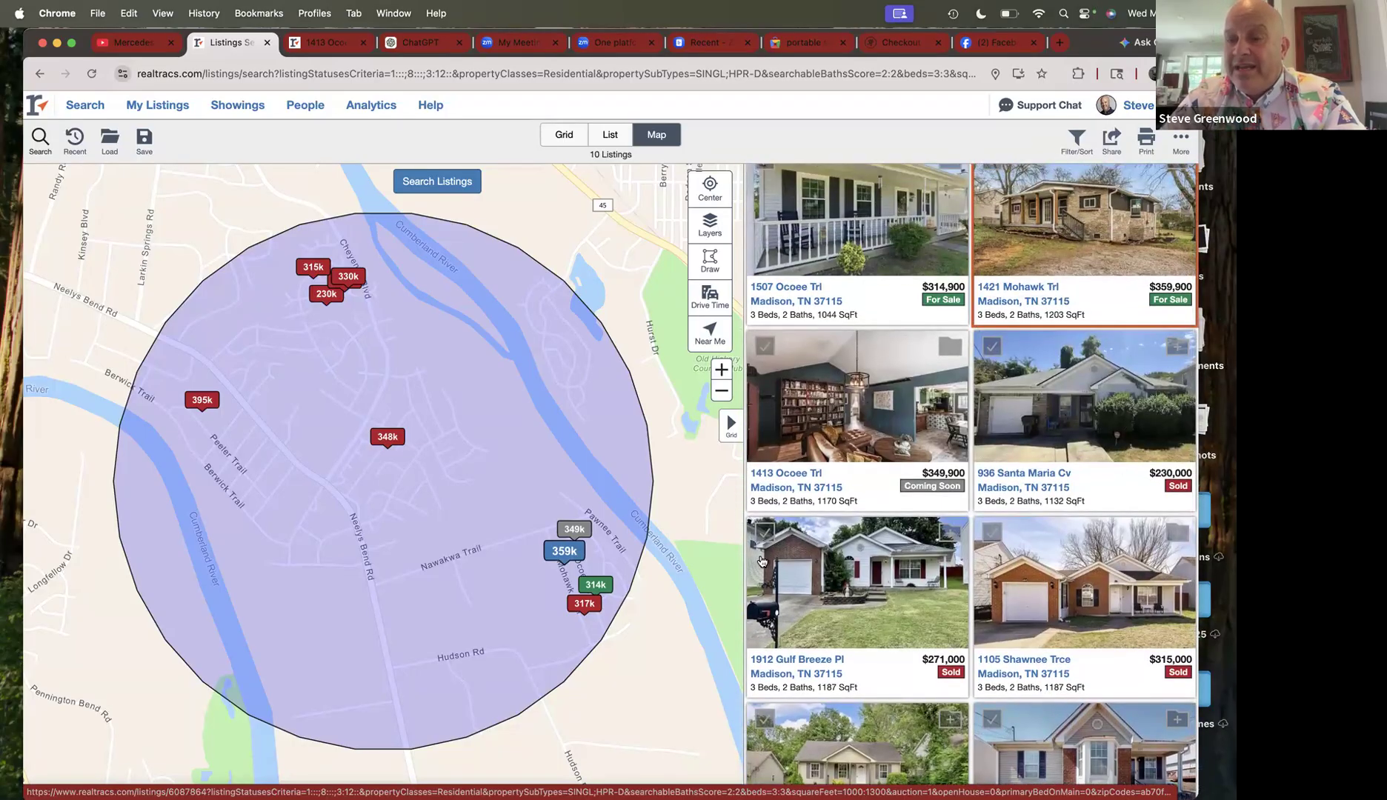
pyautogui.click(763, 533)
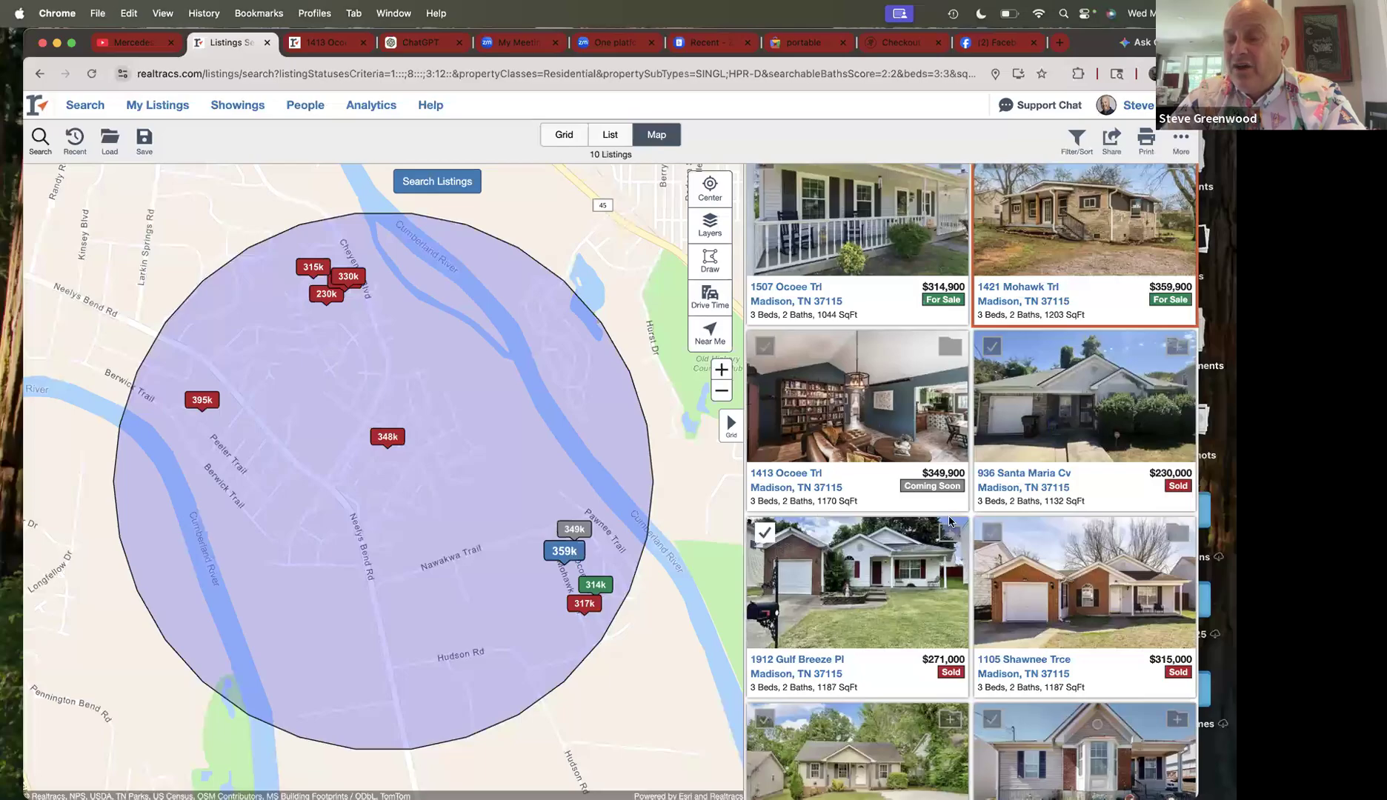
pyautogui.click(992, 532)
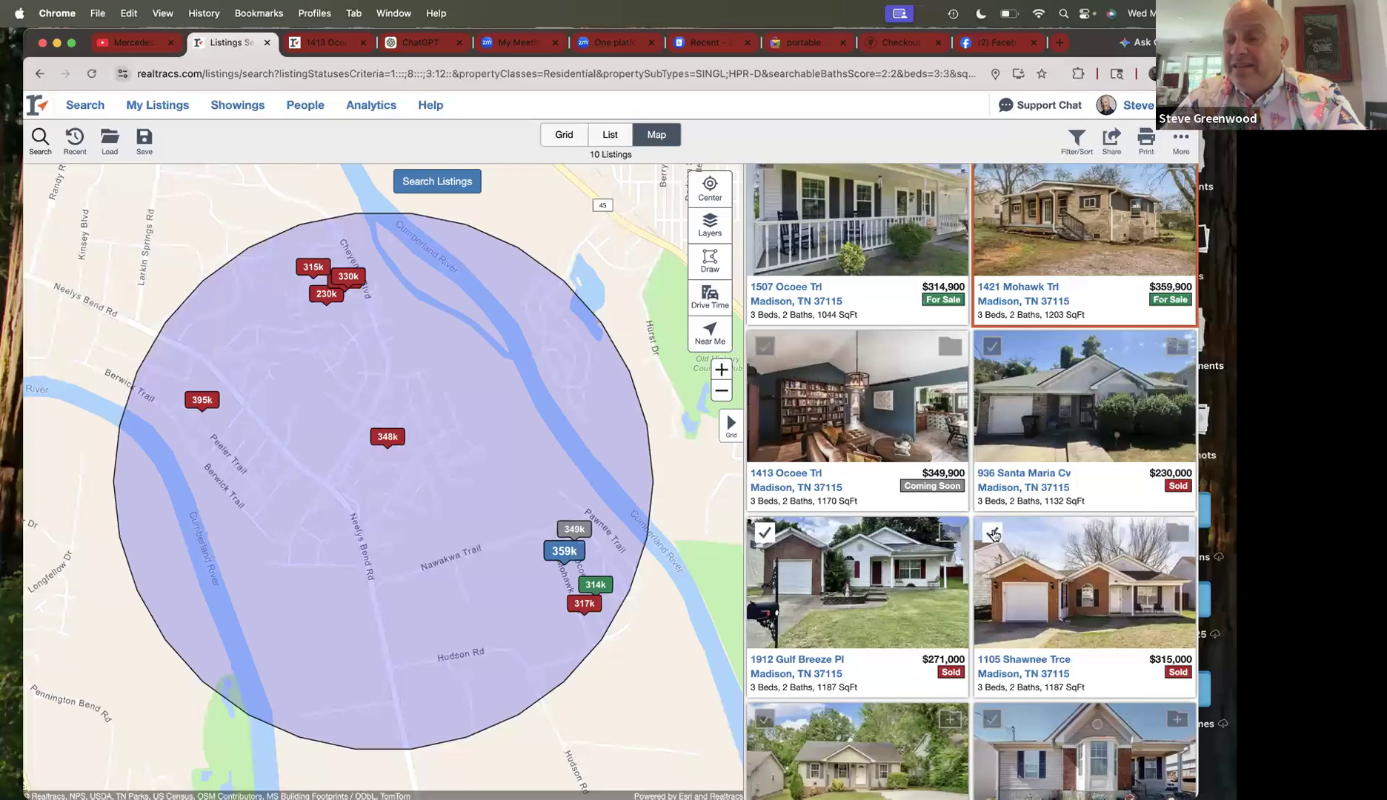
pyautogui.click(766, 723)
pyautogui.scroll(-3, 903, 637)
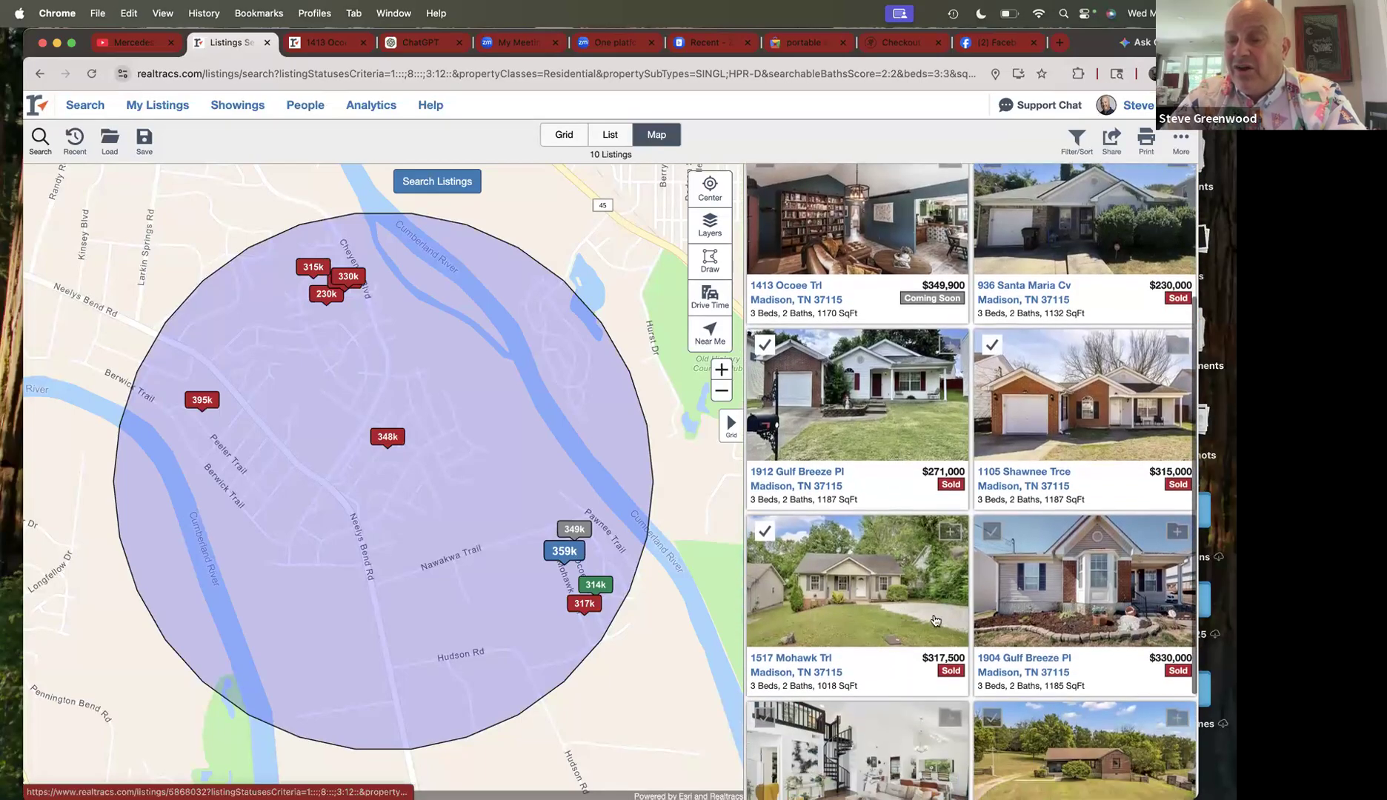
pyautogui.click(993, 522)
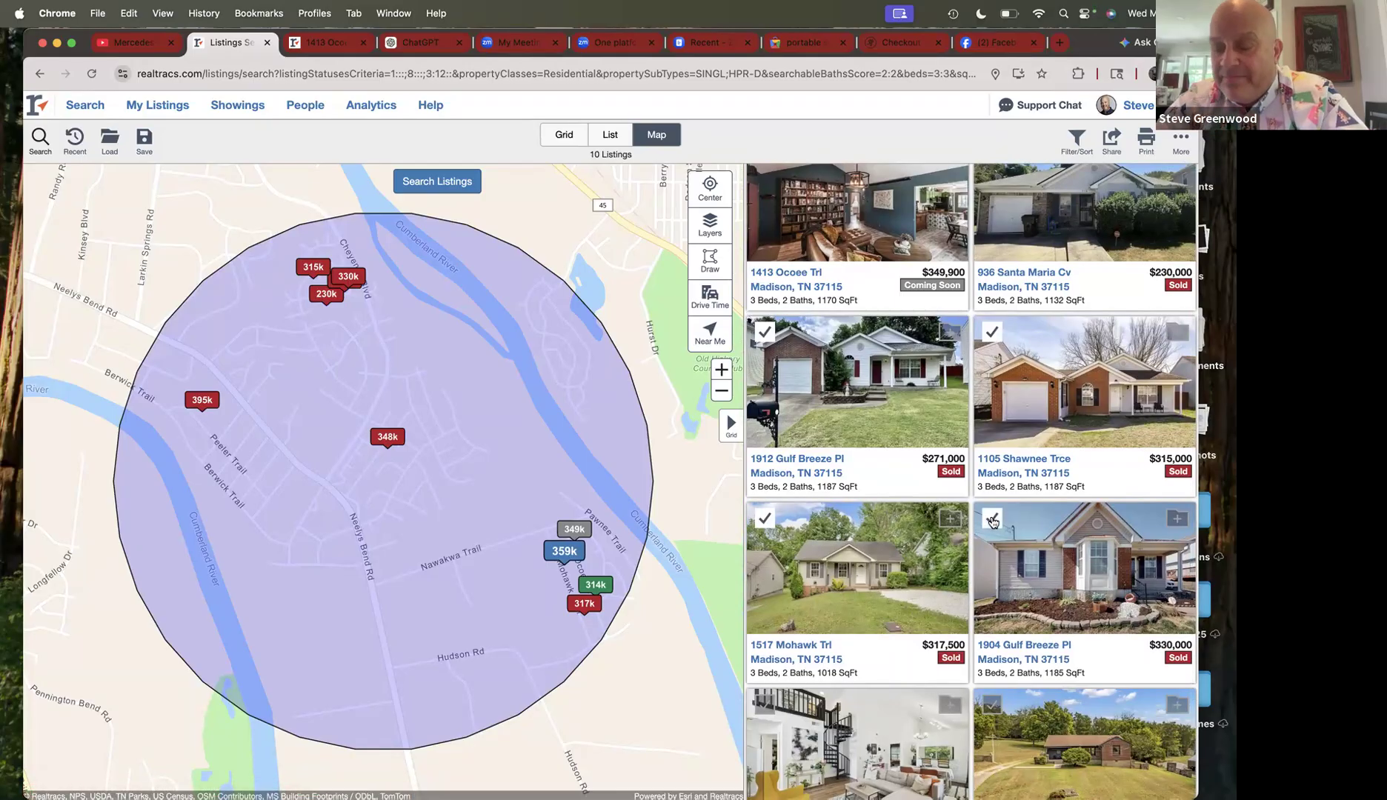
pyautogui.scroll(-3, 860, 574)
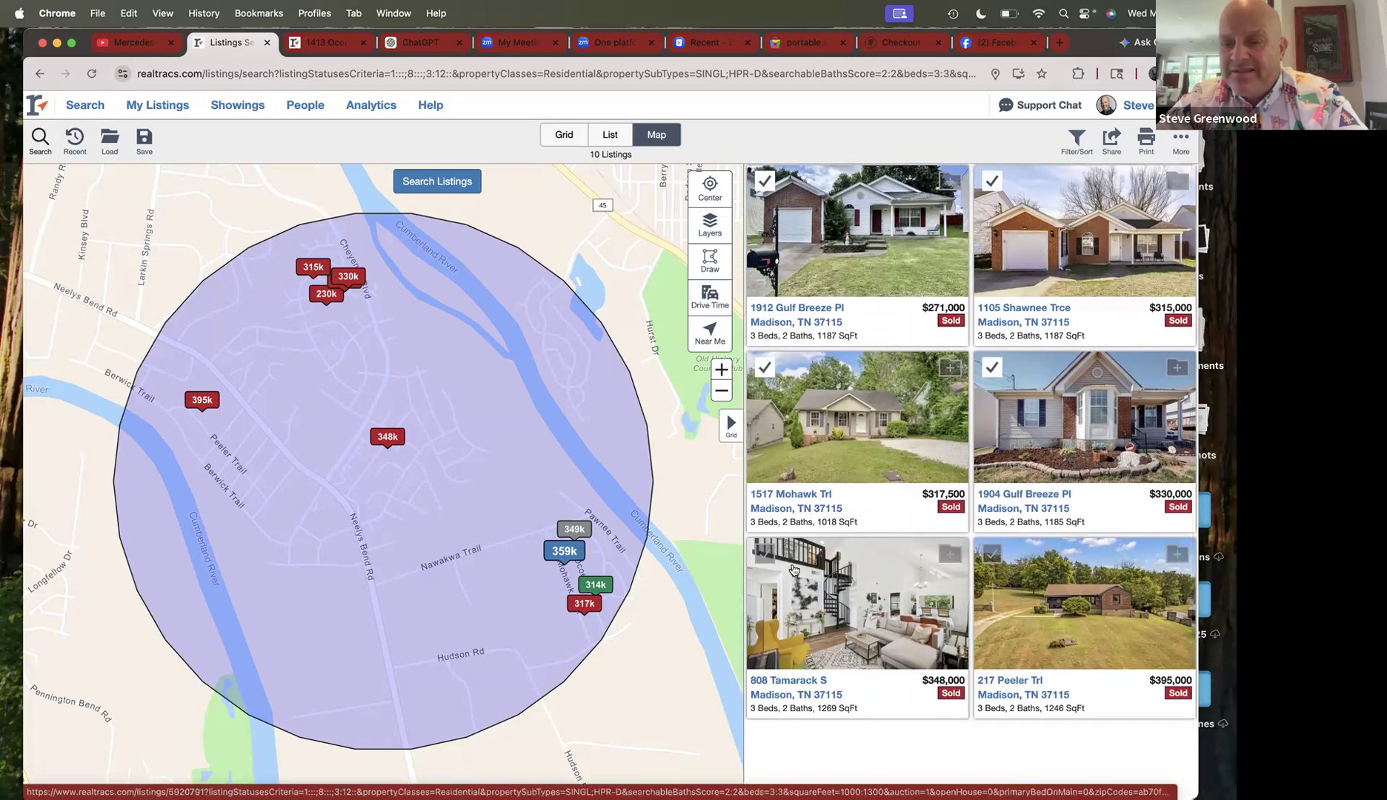
pyautogui.click(761, 556)
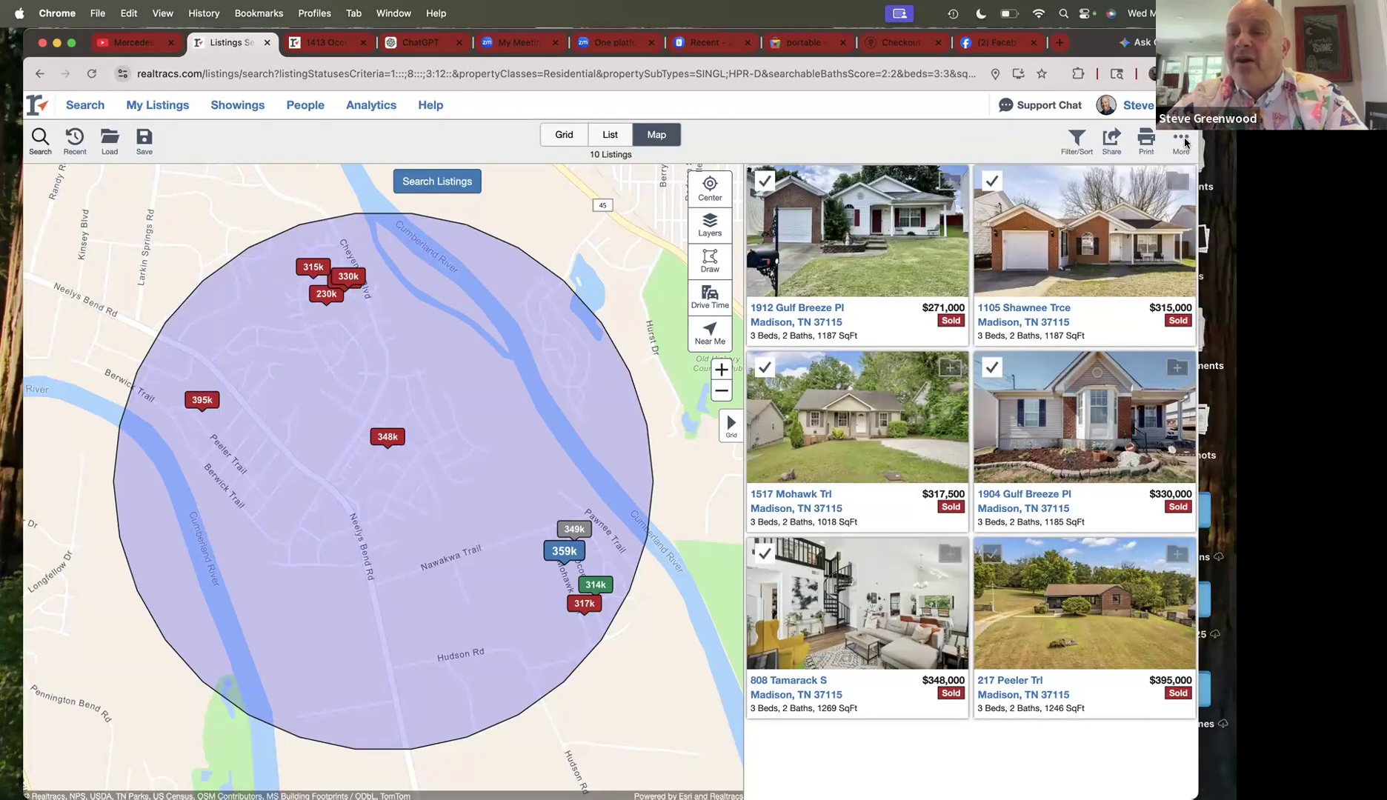
pyautogui.click(1183, 142)
pyautogui.click(1146, 180)
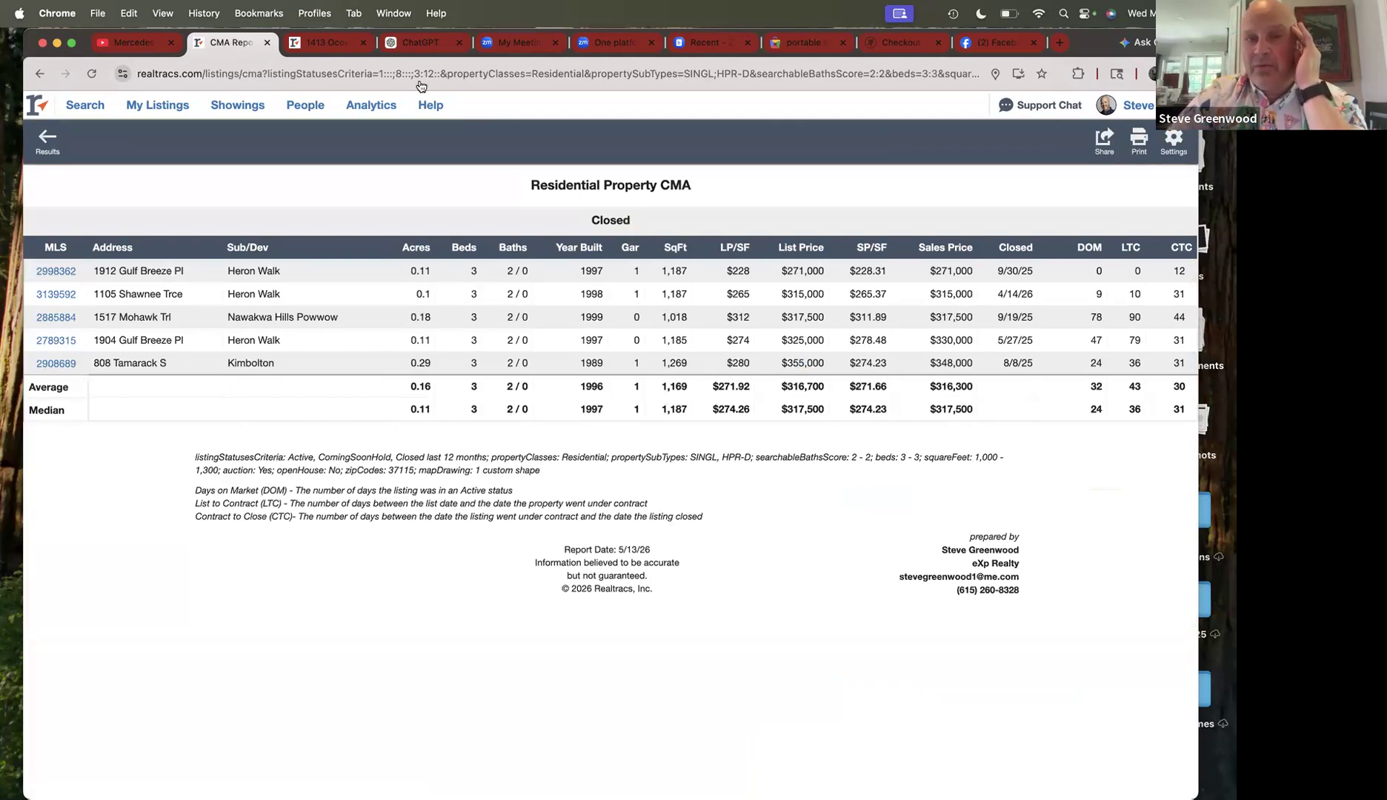
pyautogui.click(331, 46)
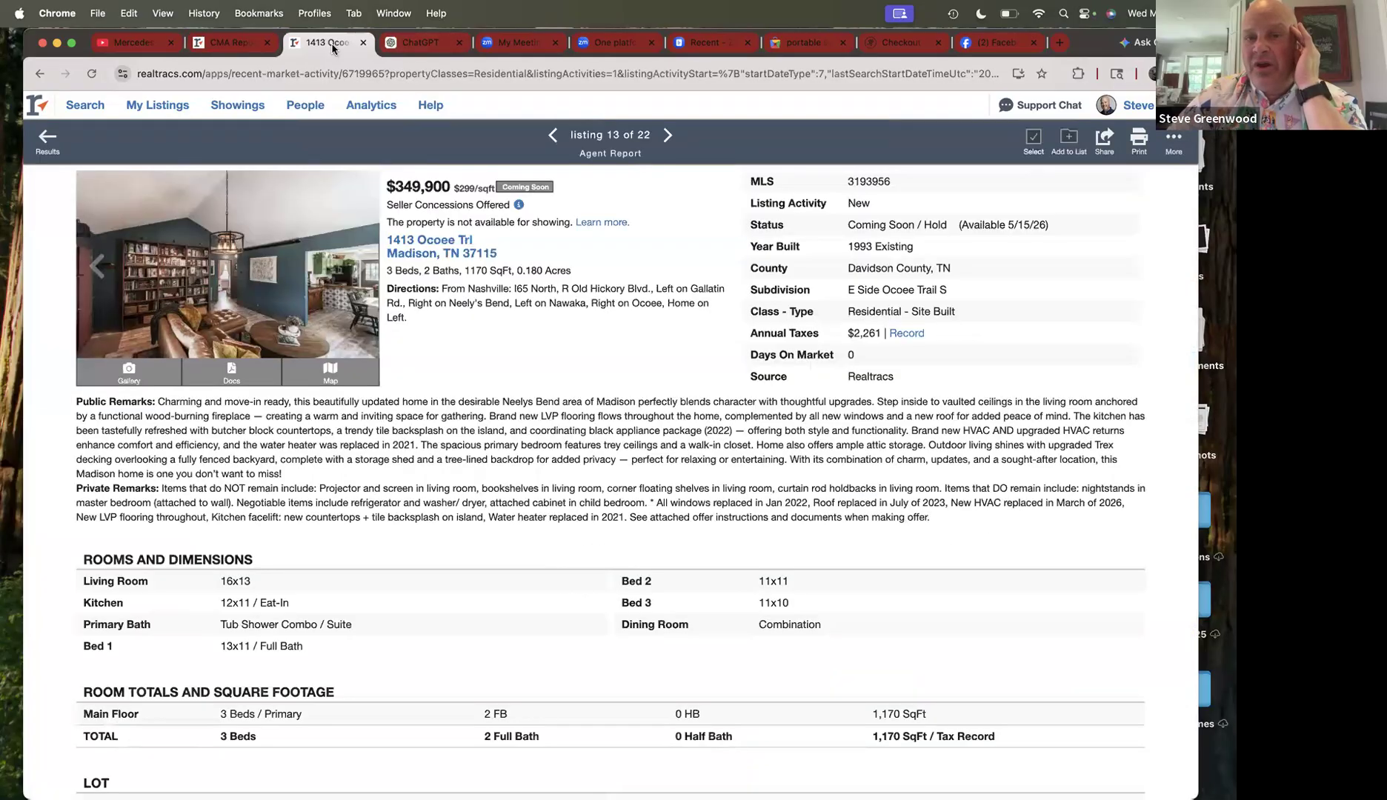
pyautogui.click(249, 49)
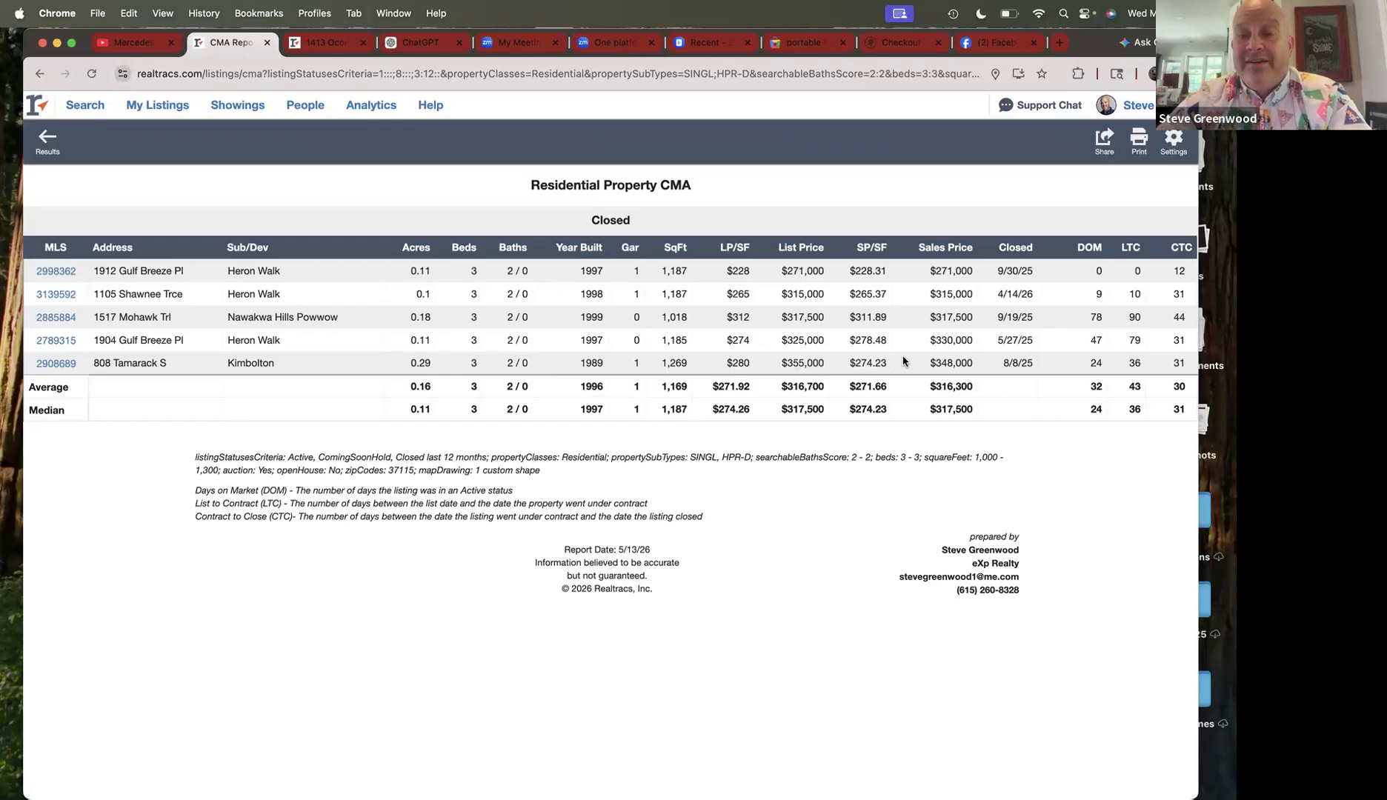
pyautogui.click(327, 42)
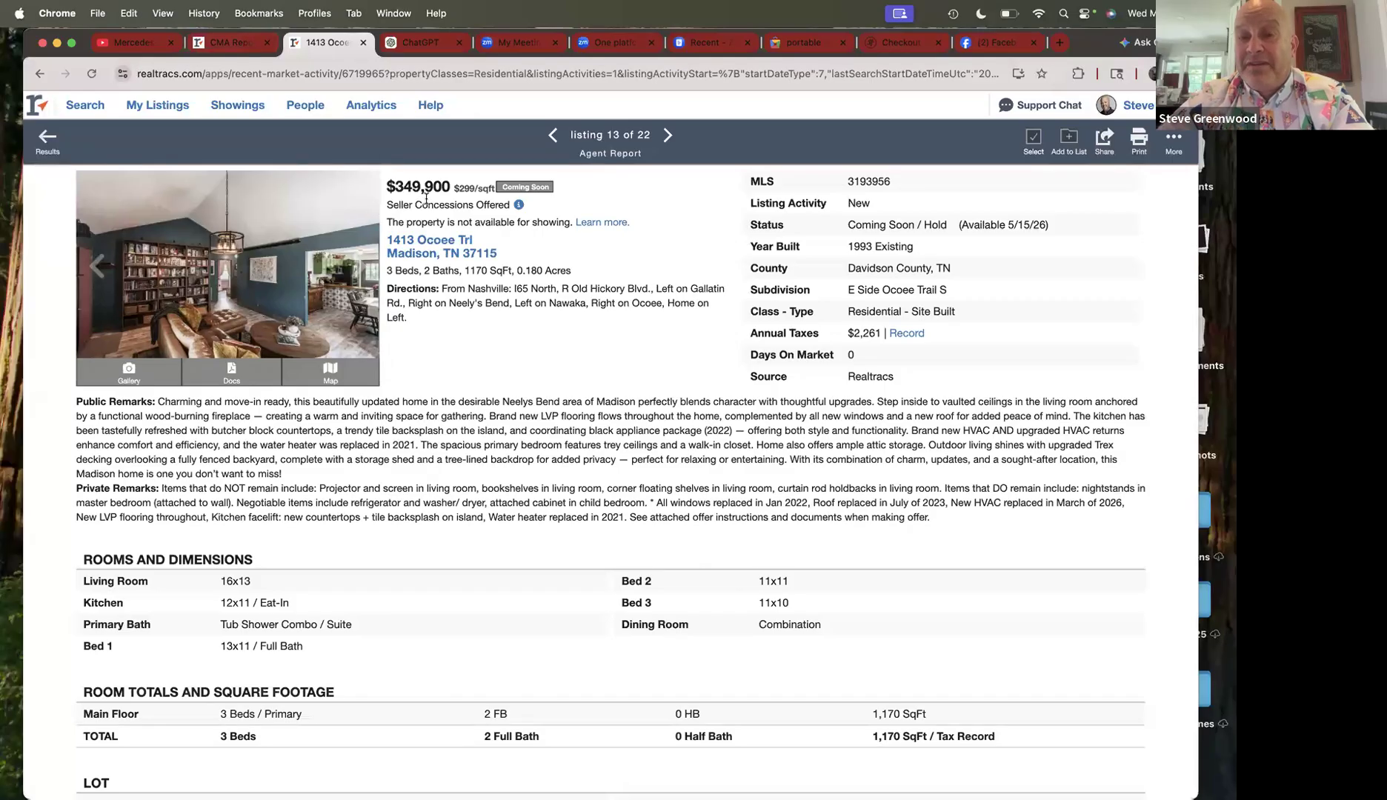
pyautogui.click(229, 44)
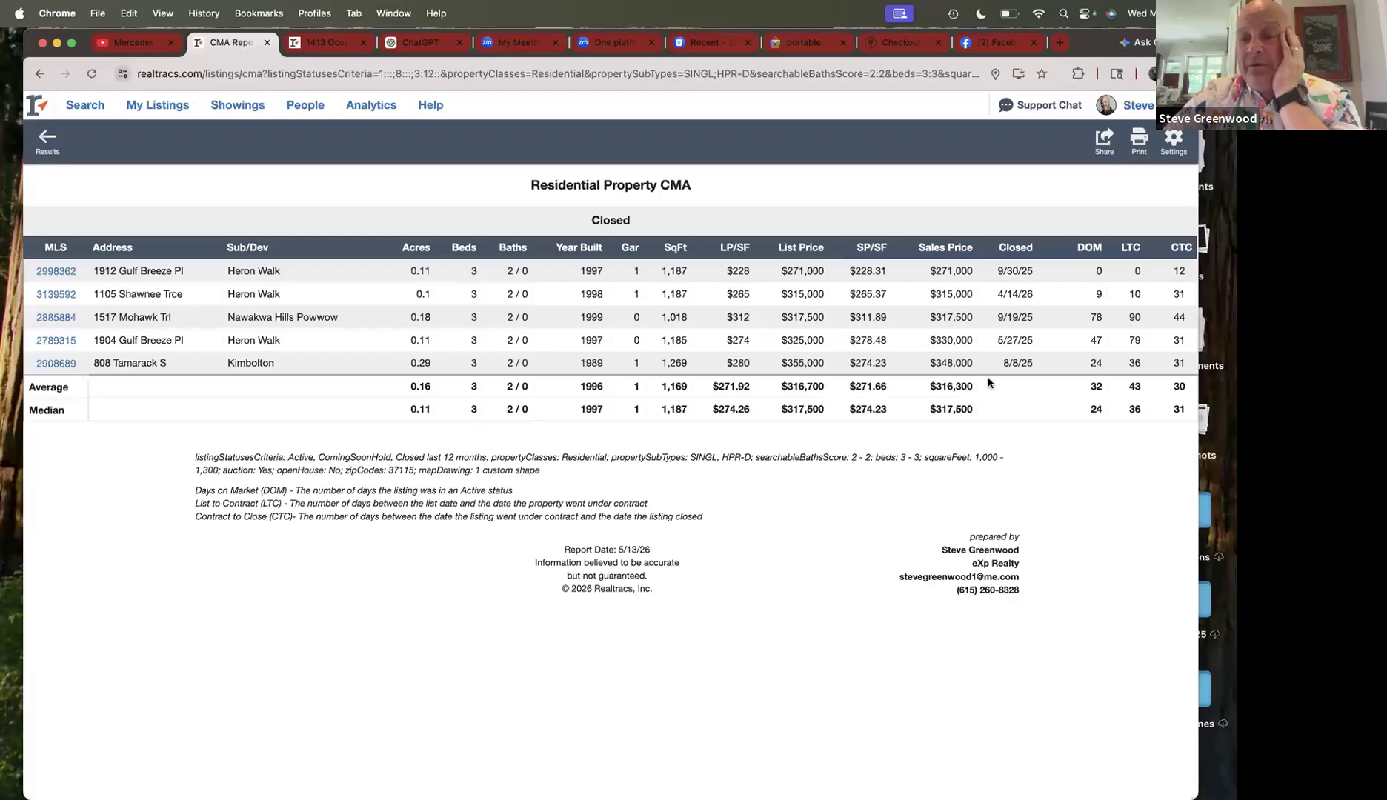
pyautogui.click(326, 42)
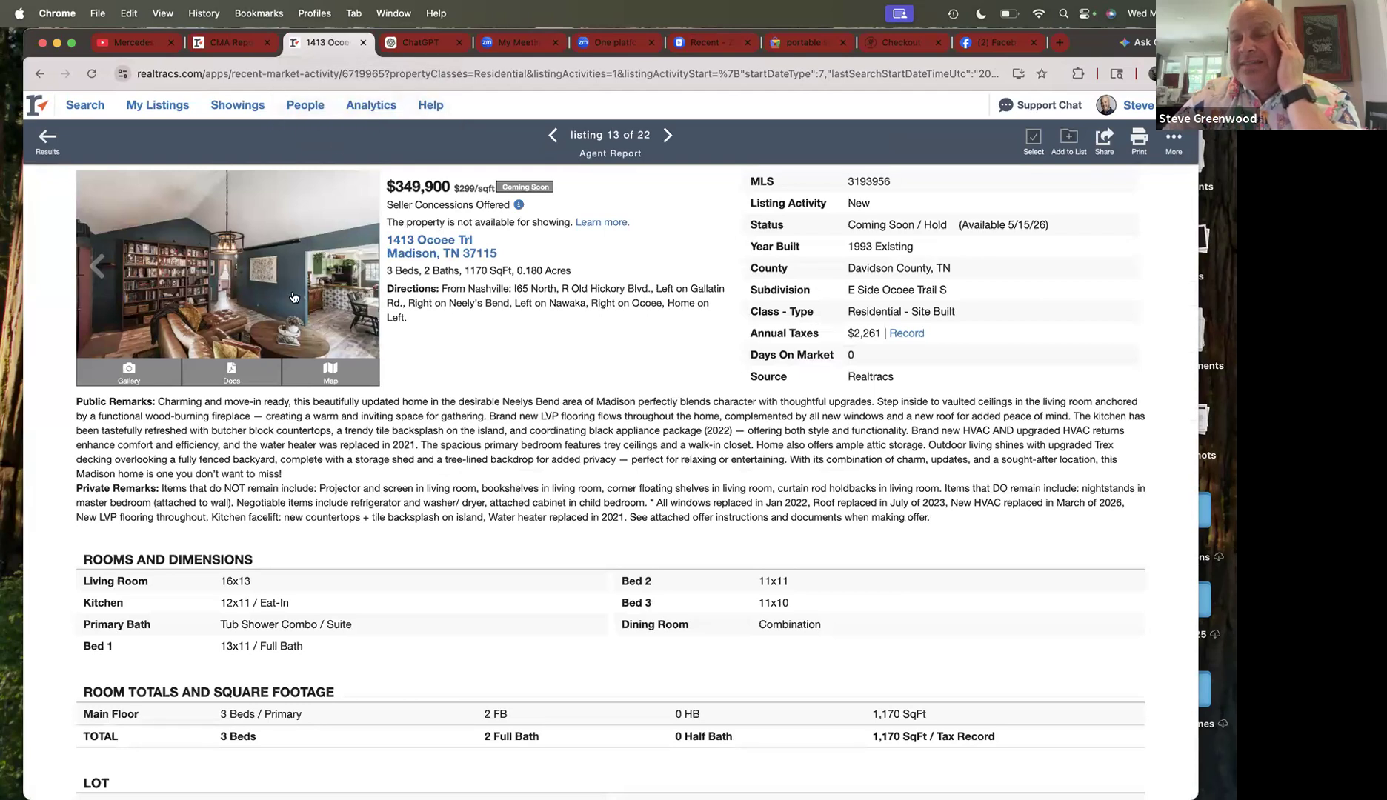
pyautogui.click(231, 46)
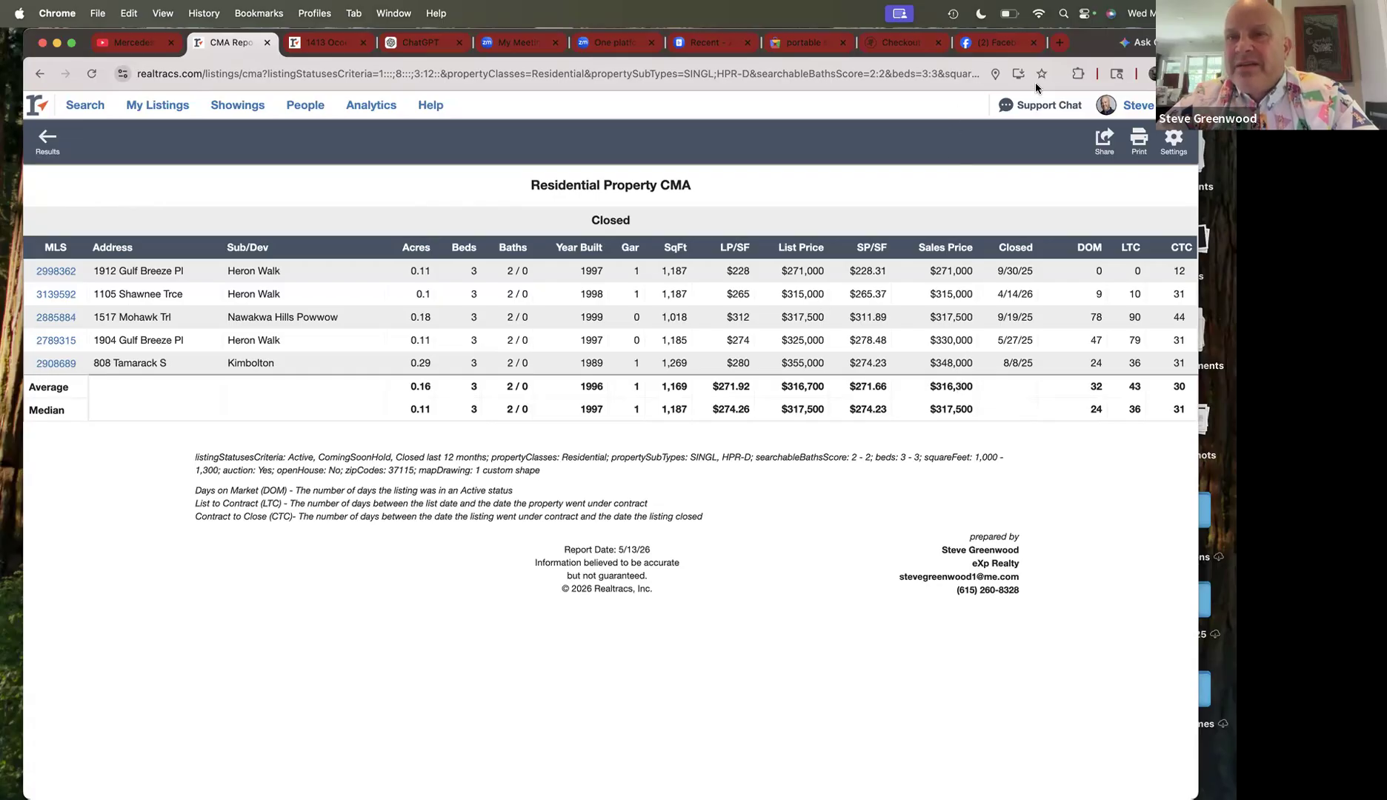
pyautogui.click(1045, 49)
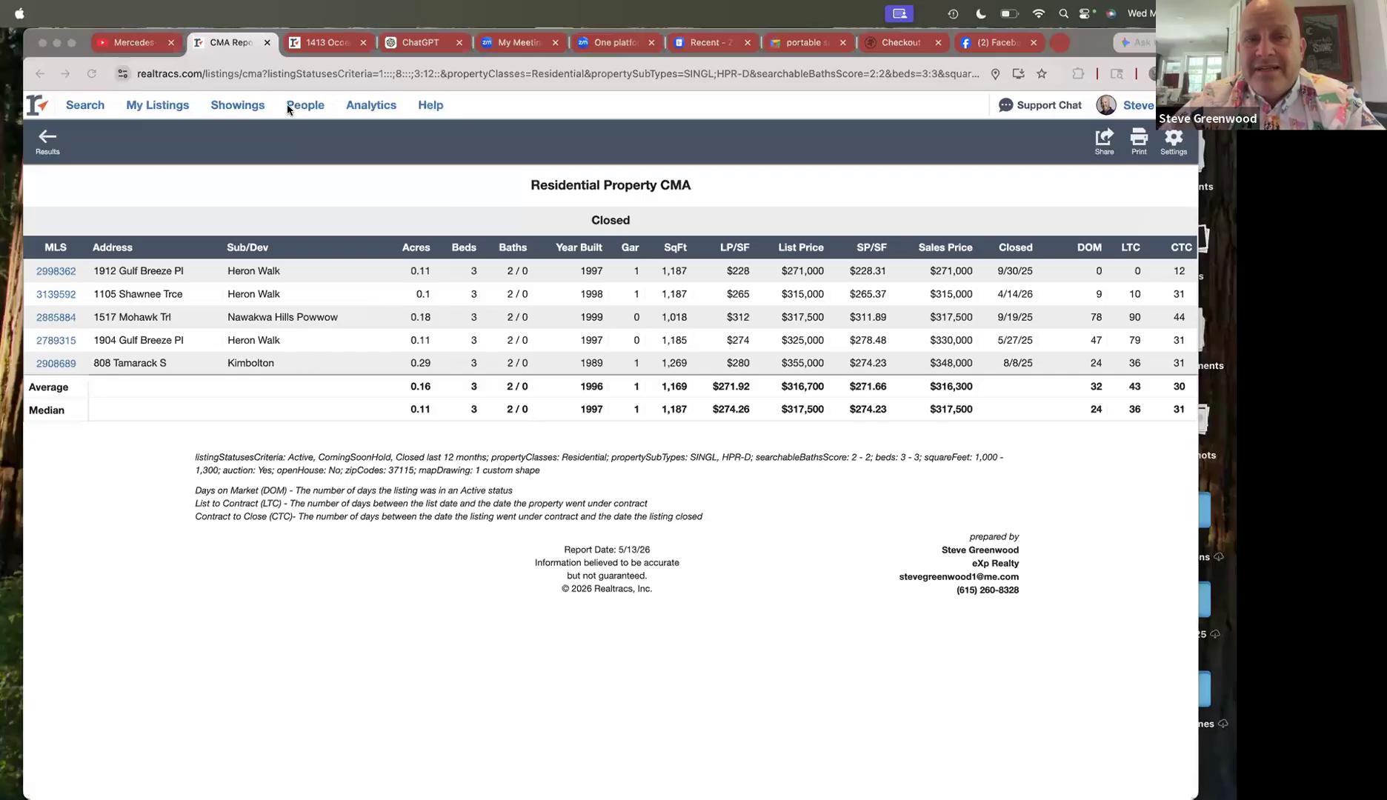
pyautogui.click(326, 46)
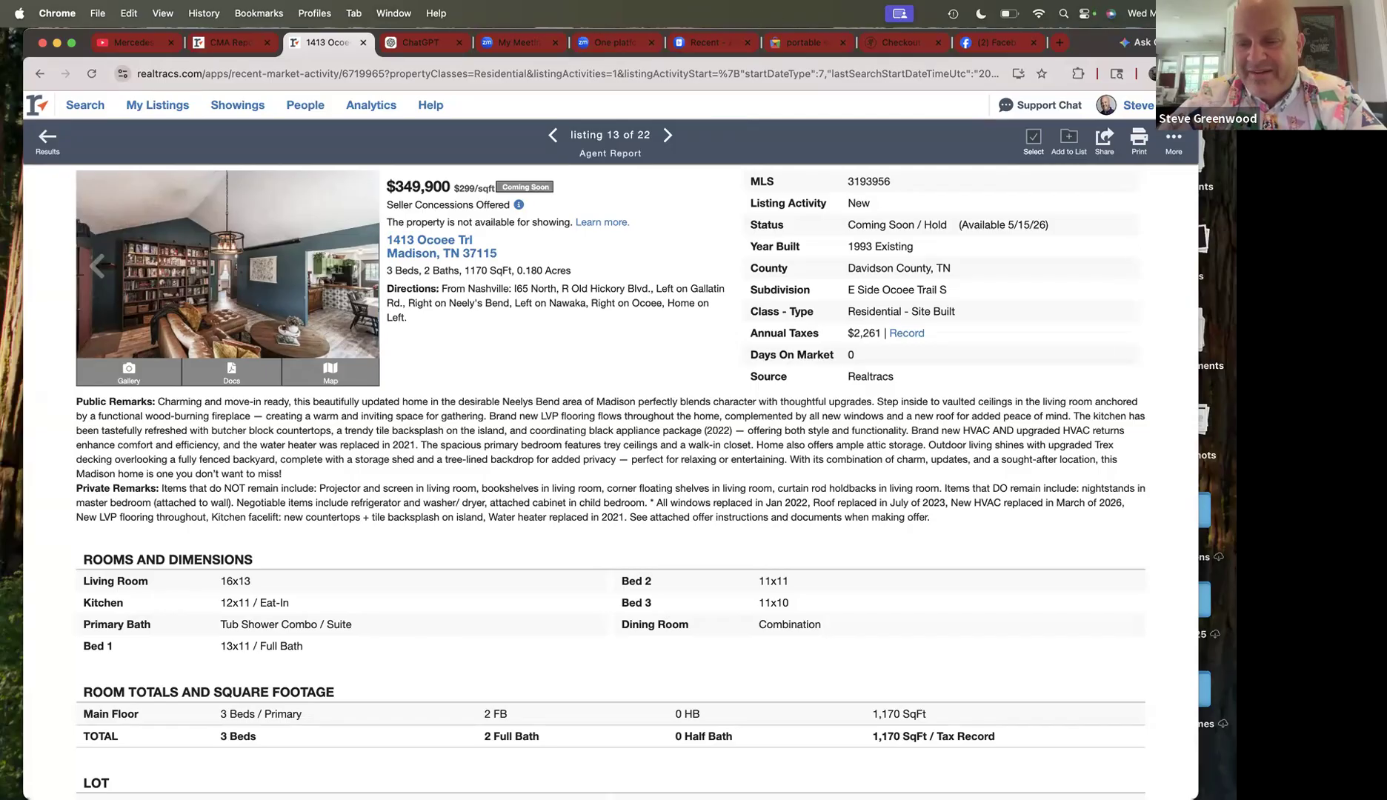
pyautogui.moveTo(817, 778)
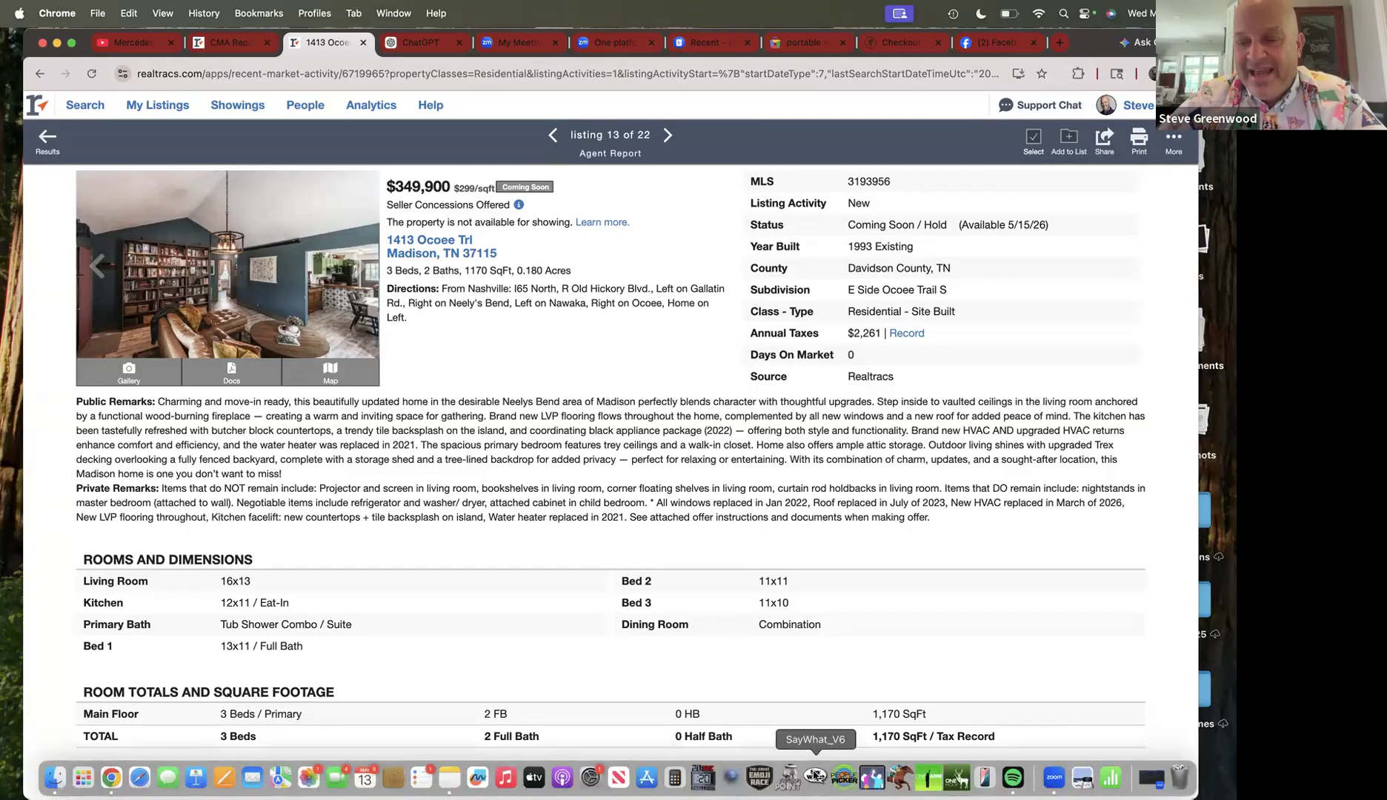
# - Return to the closed-comps CMA table showing the $317,500 median and $274.26 median SP/SF
pyautogui.click(1144, 778)
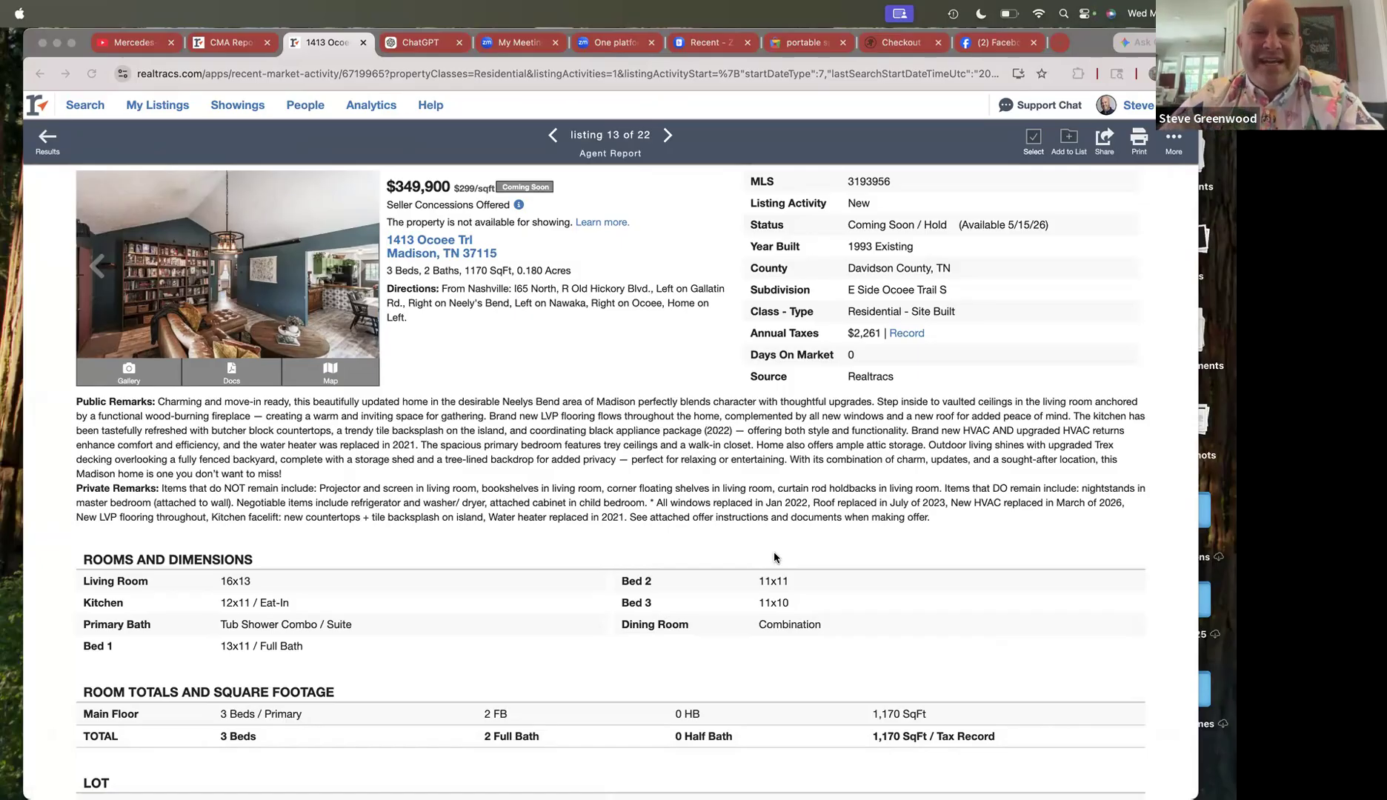
pyautogui.click(78, 108)
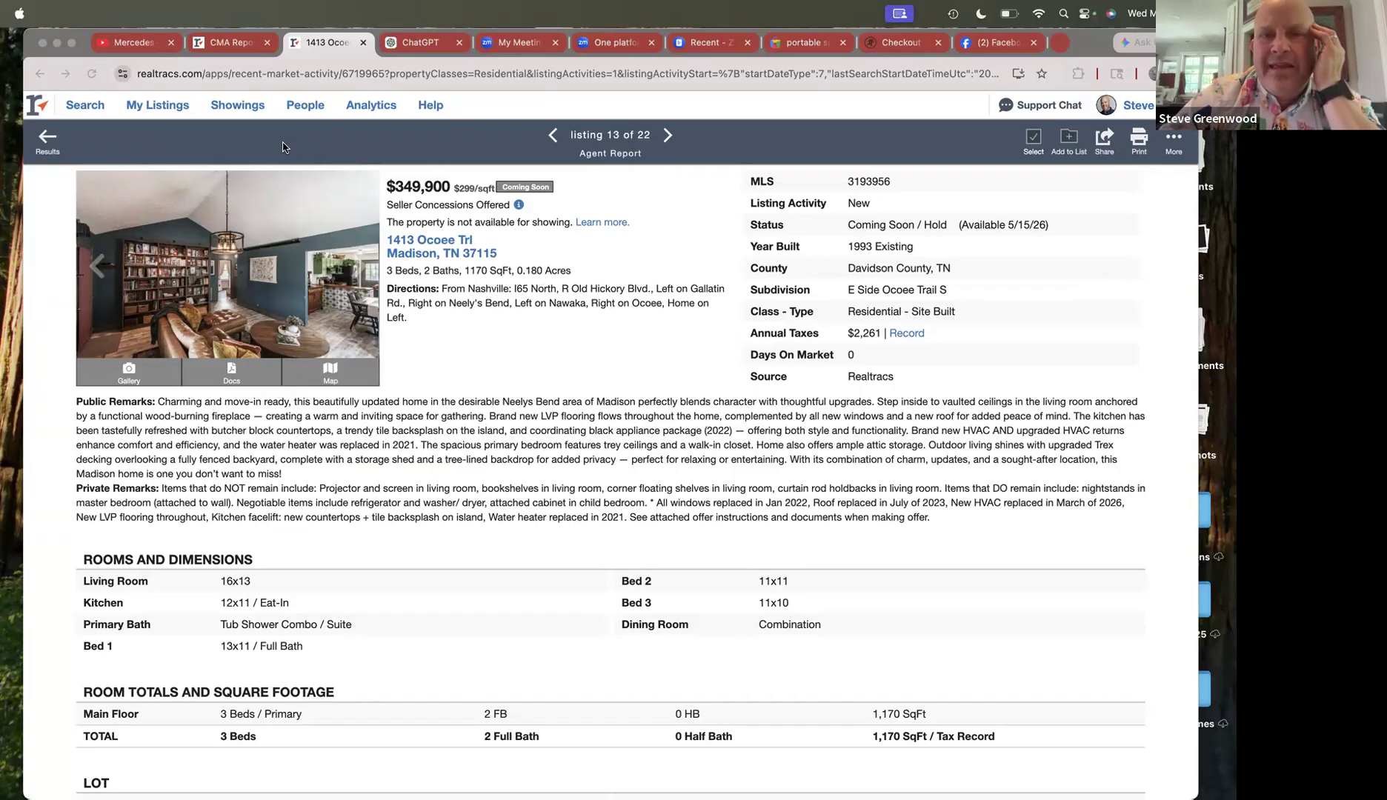
pyautogui.click(233, 46)
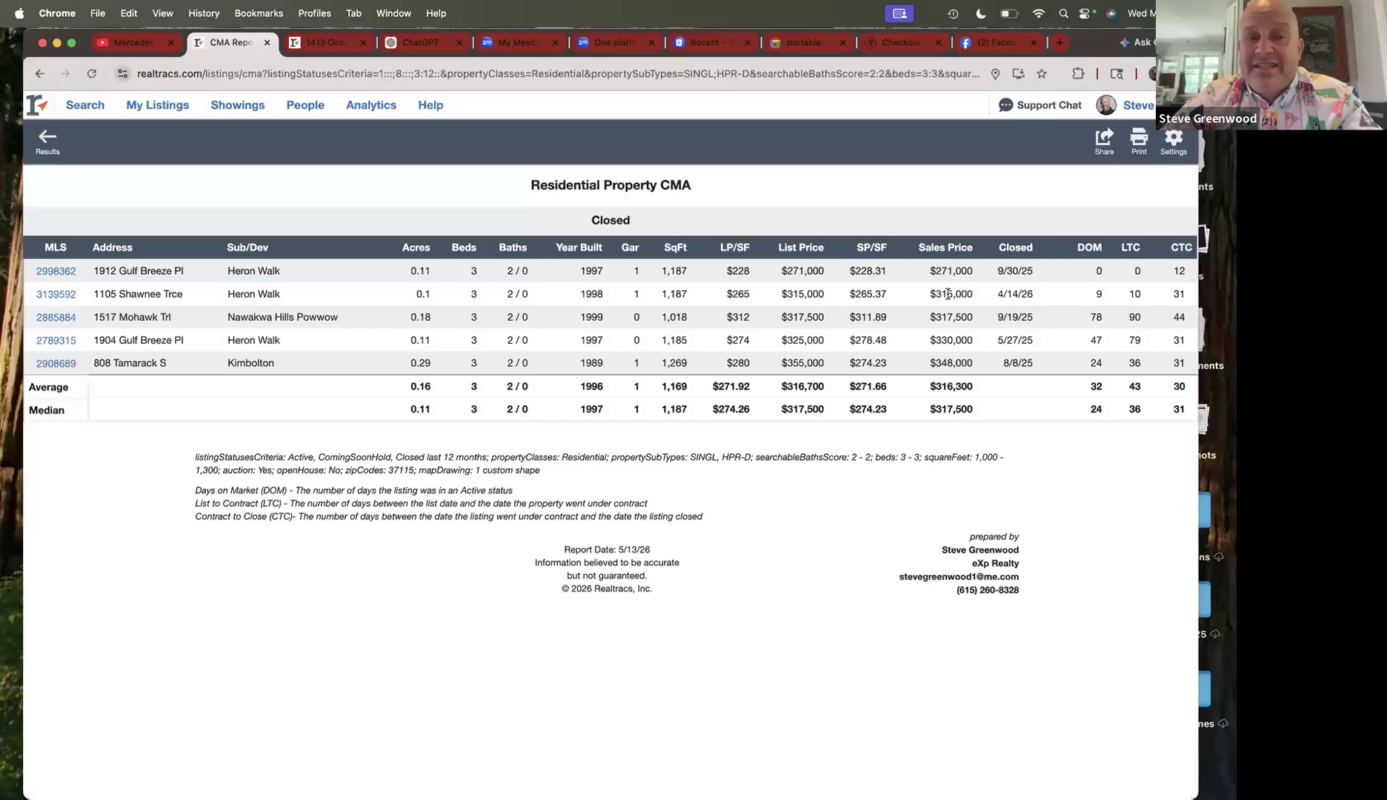
pyautogui.click(66, 271)
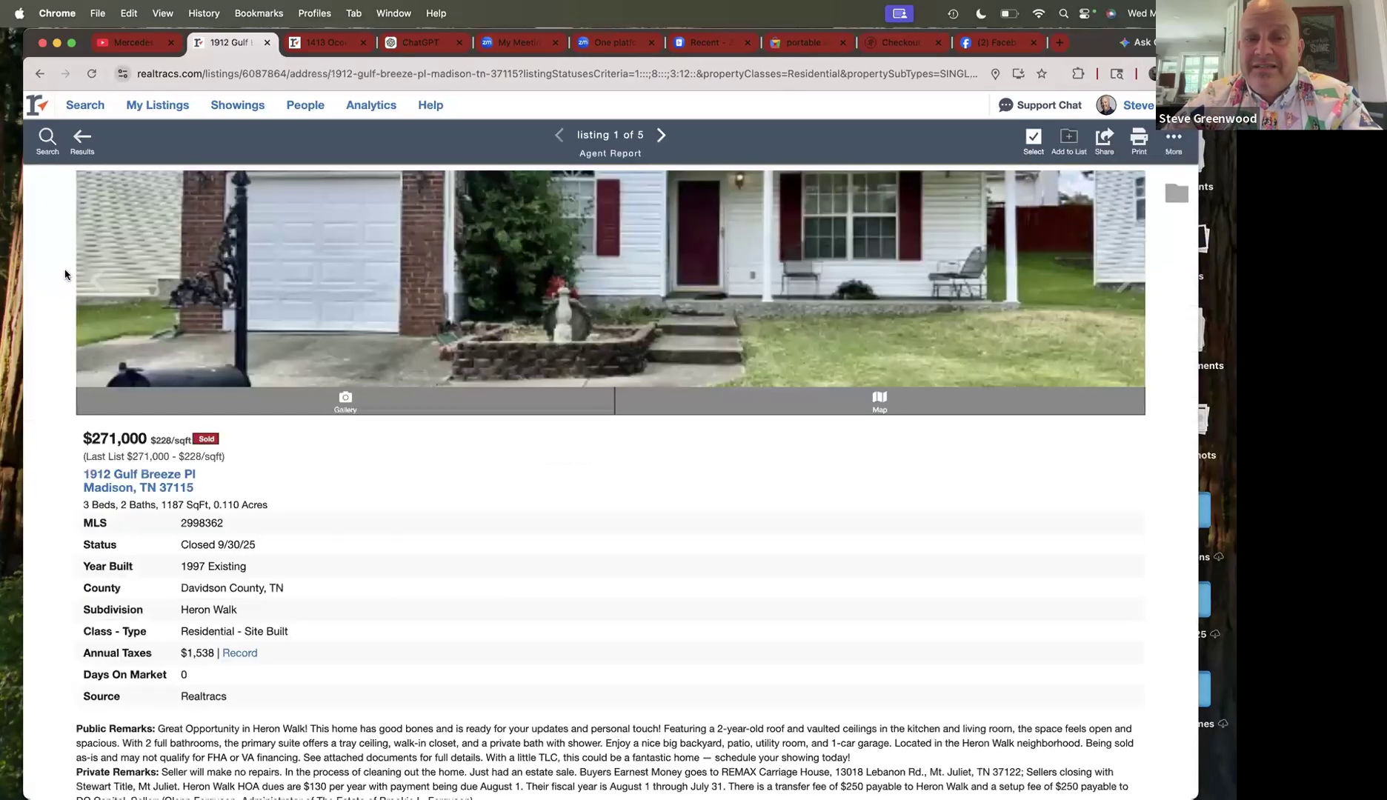
pyautogui.click(242, 260)
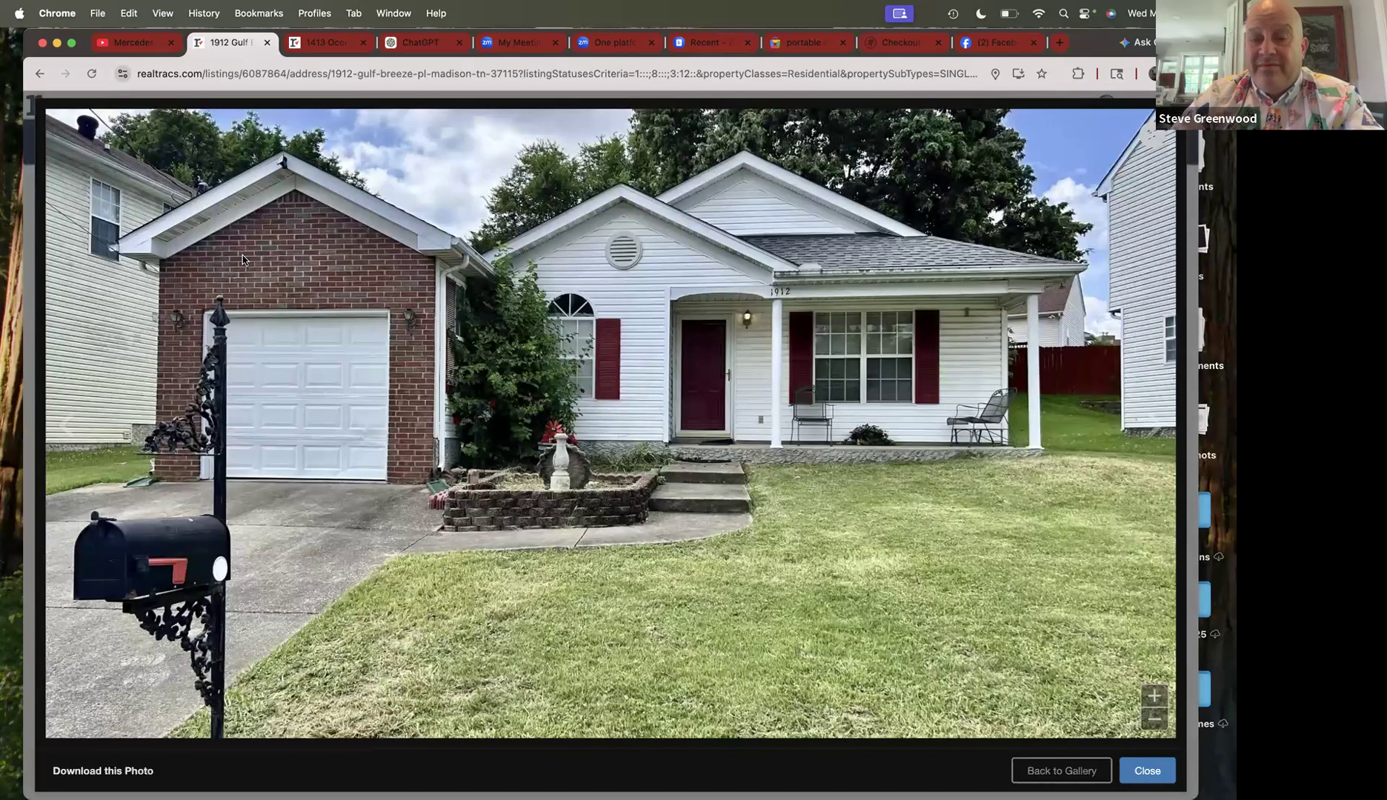
pyautogui.press('Right')
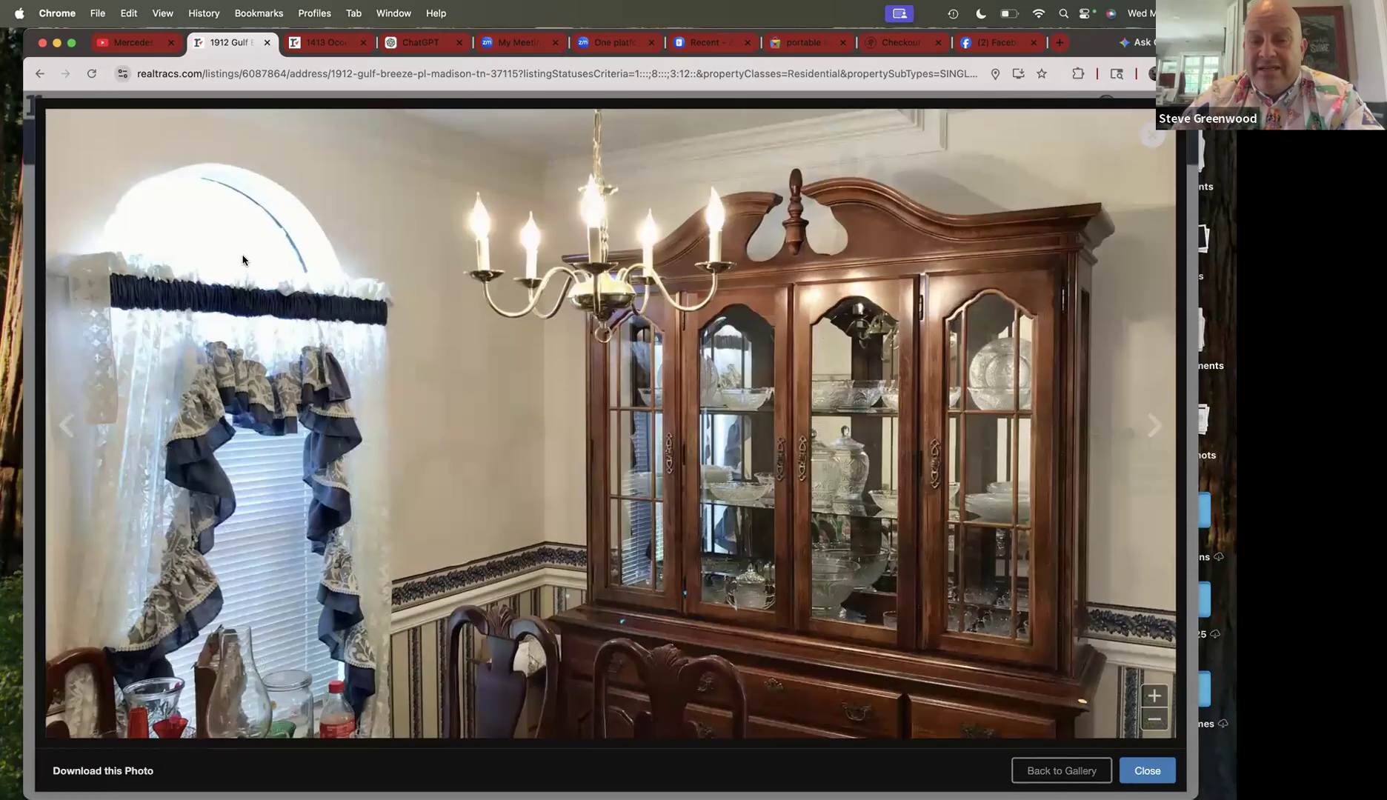
pyautogui.press('Right')
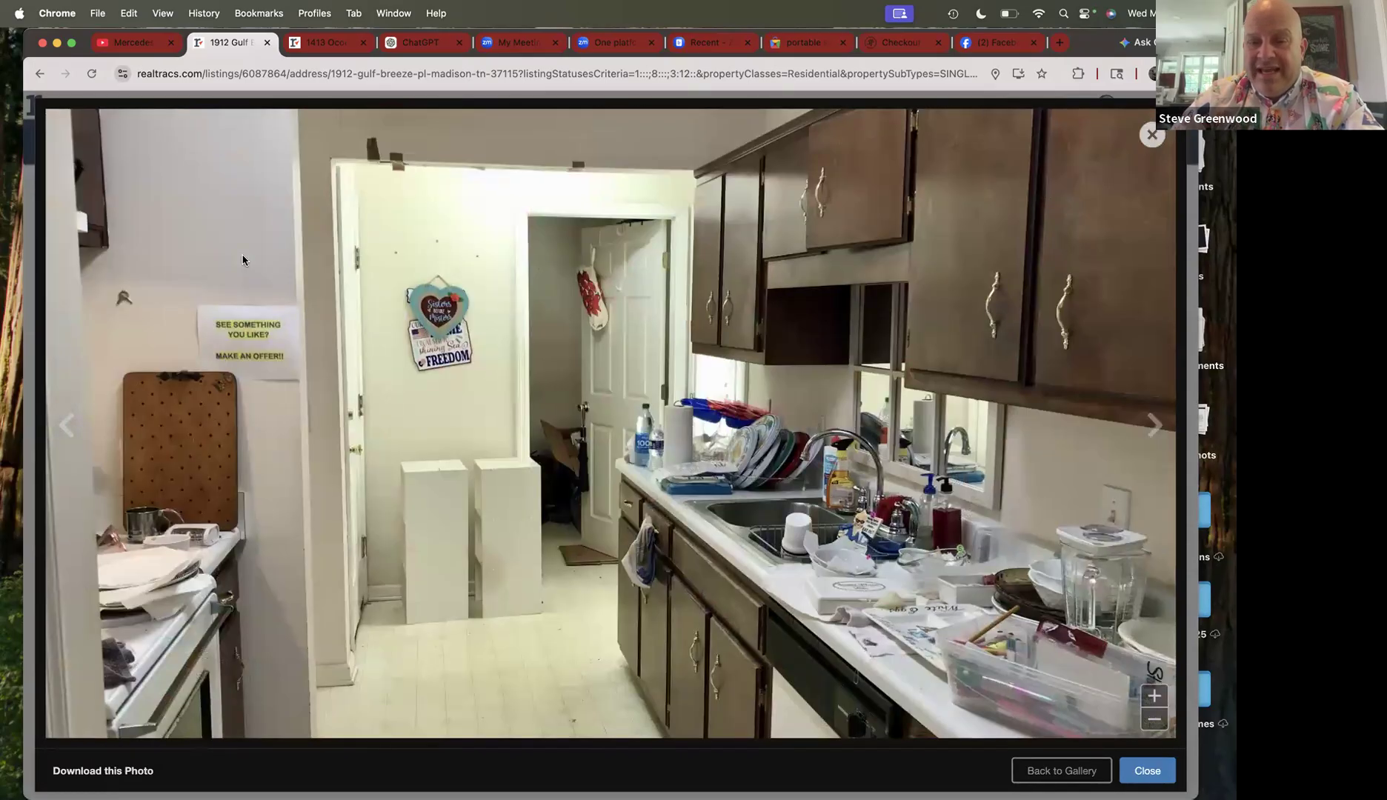
pyautogui.press('Right')
pyautogui.press('Right')
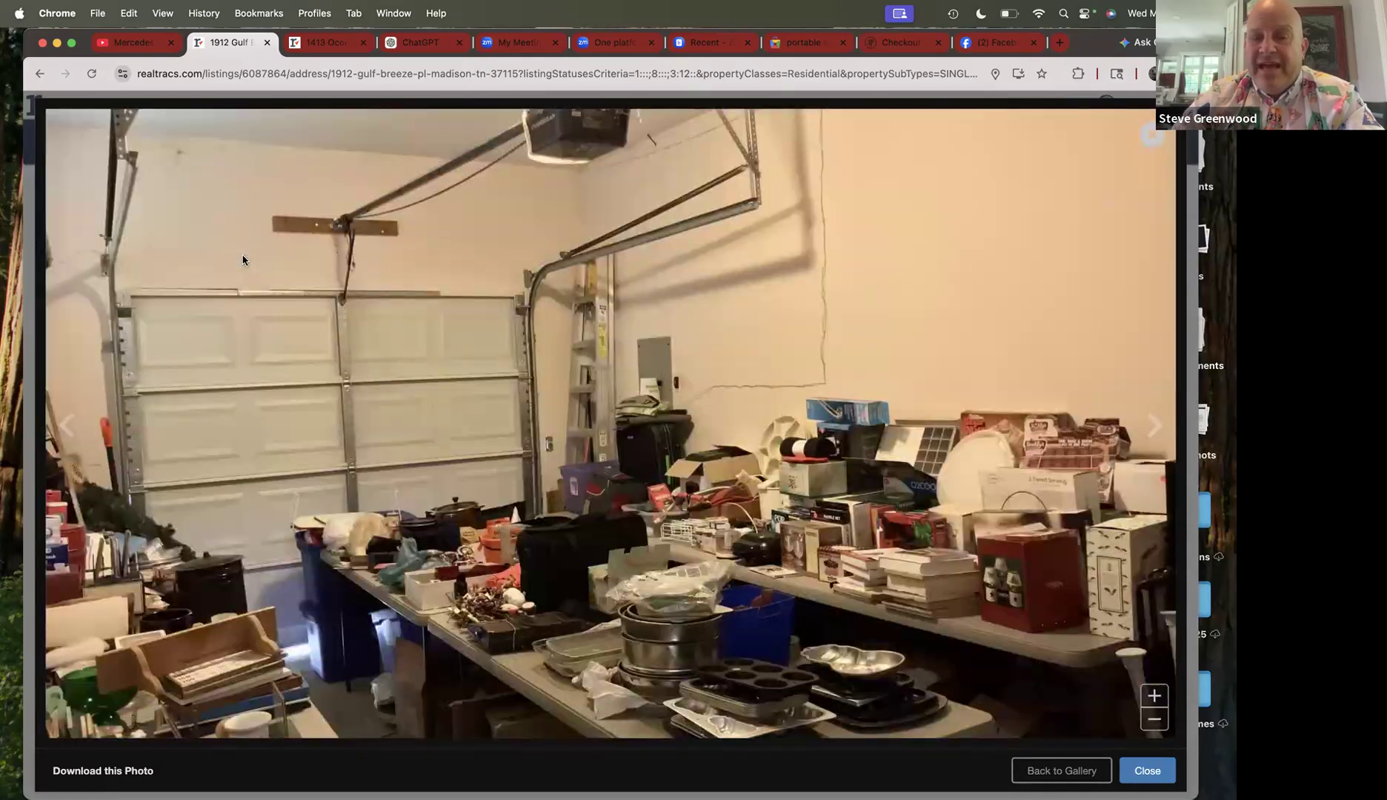
pyautogui.press('Right')
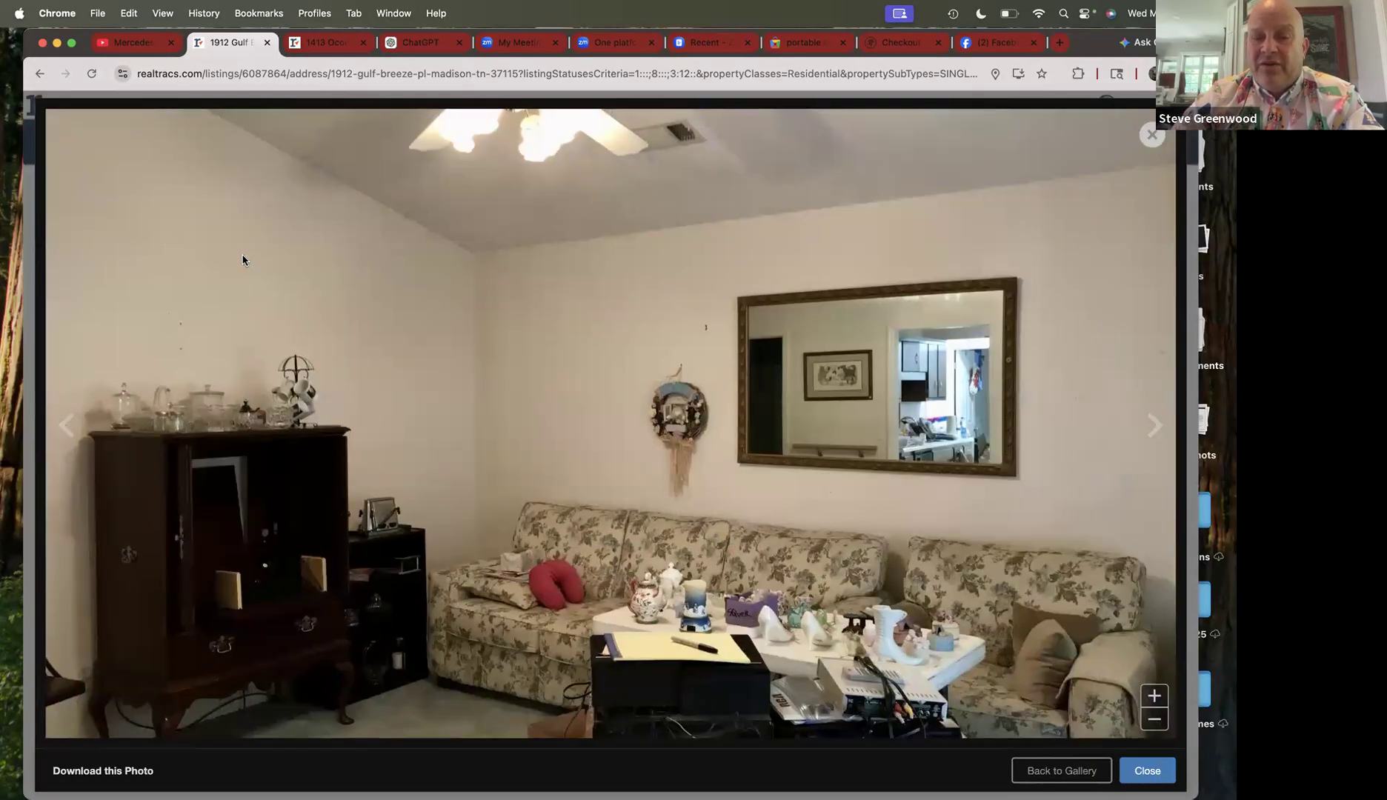
# - View the remaining photos, from the curtained room and hallway to the backyard shots, then close the viewer
pyautogui.press('Right')
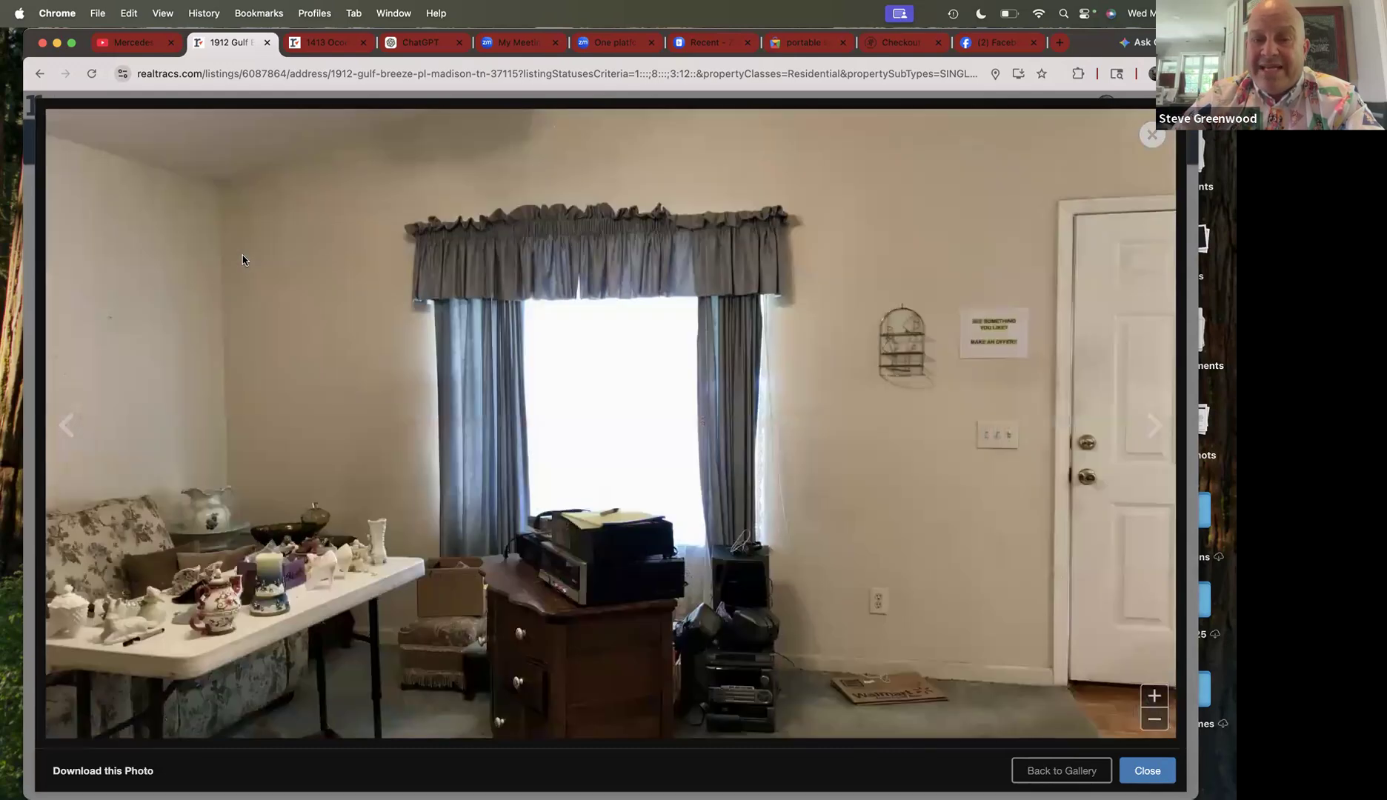
pyautogui.press('Right')
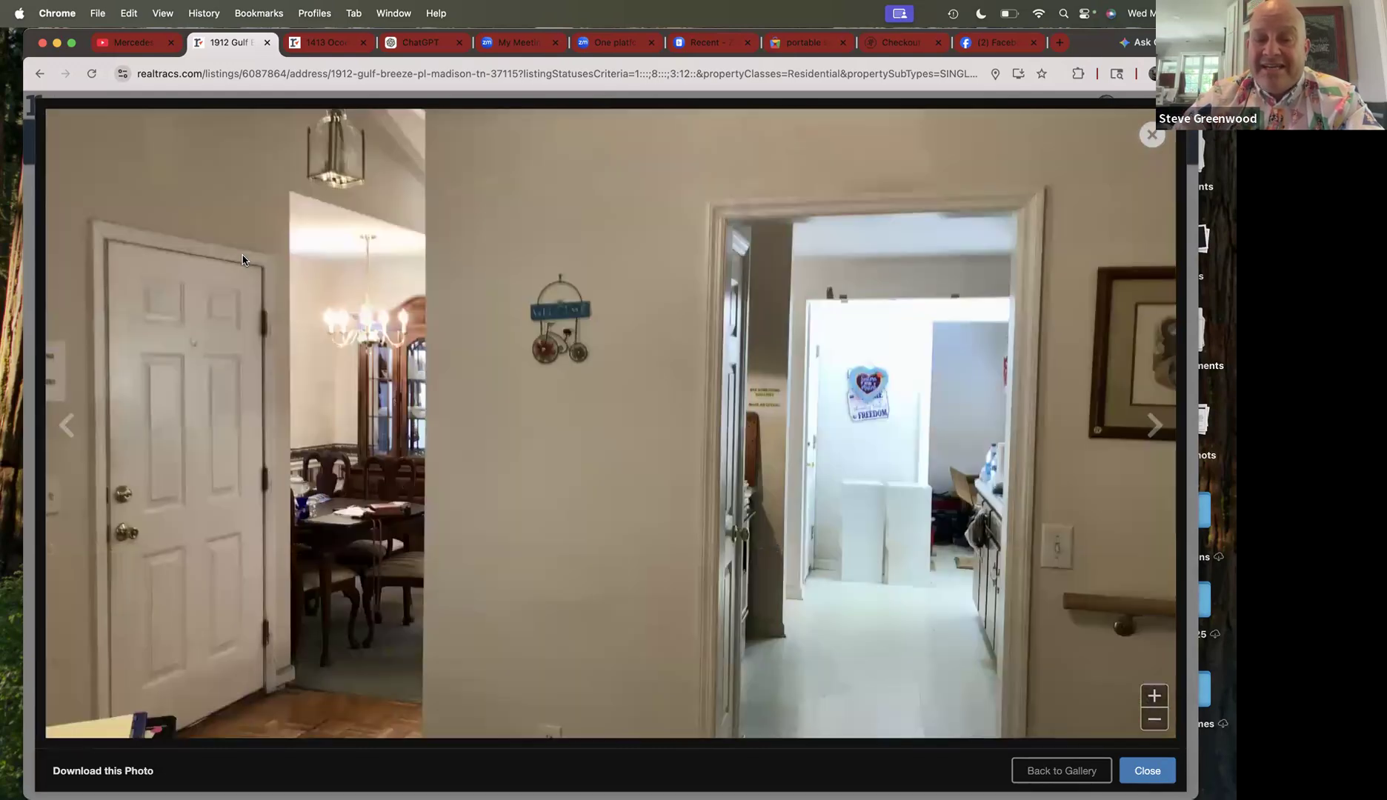
pyautogui.press('Right')
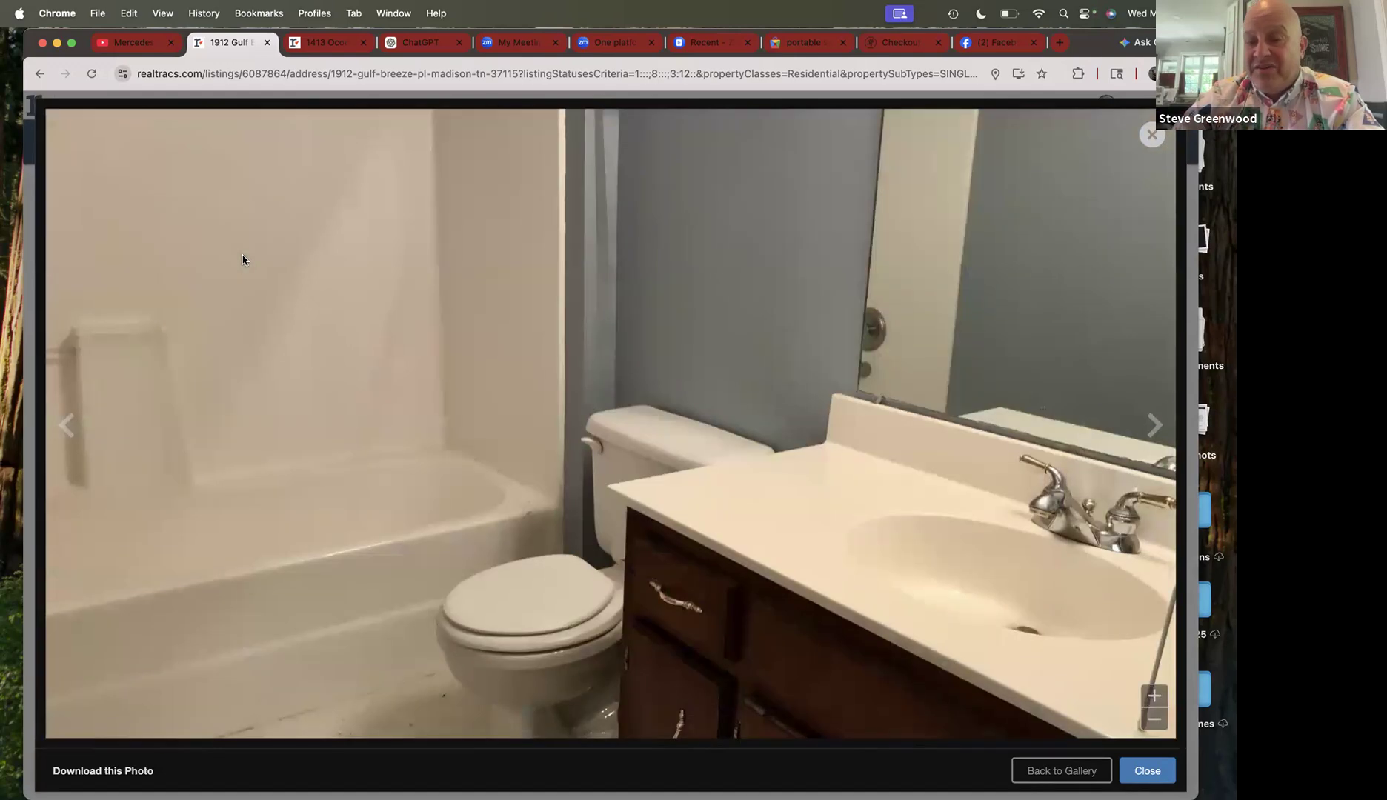
pyautogui.press('Right')
pyautogui.press('Right')
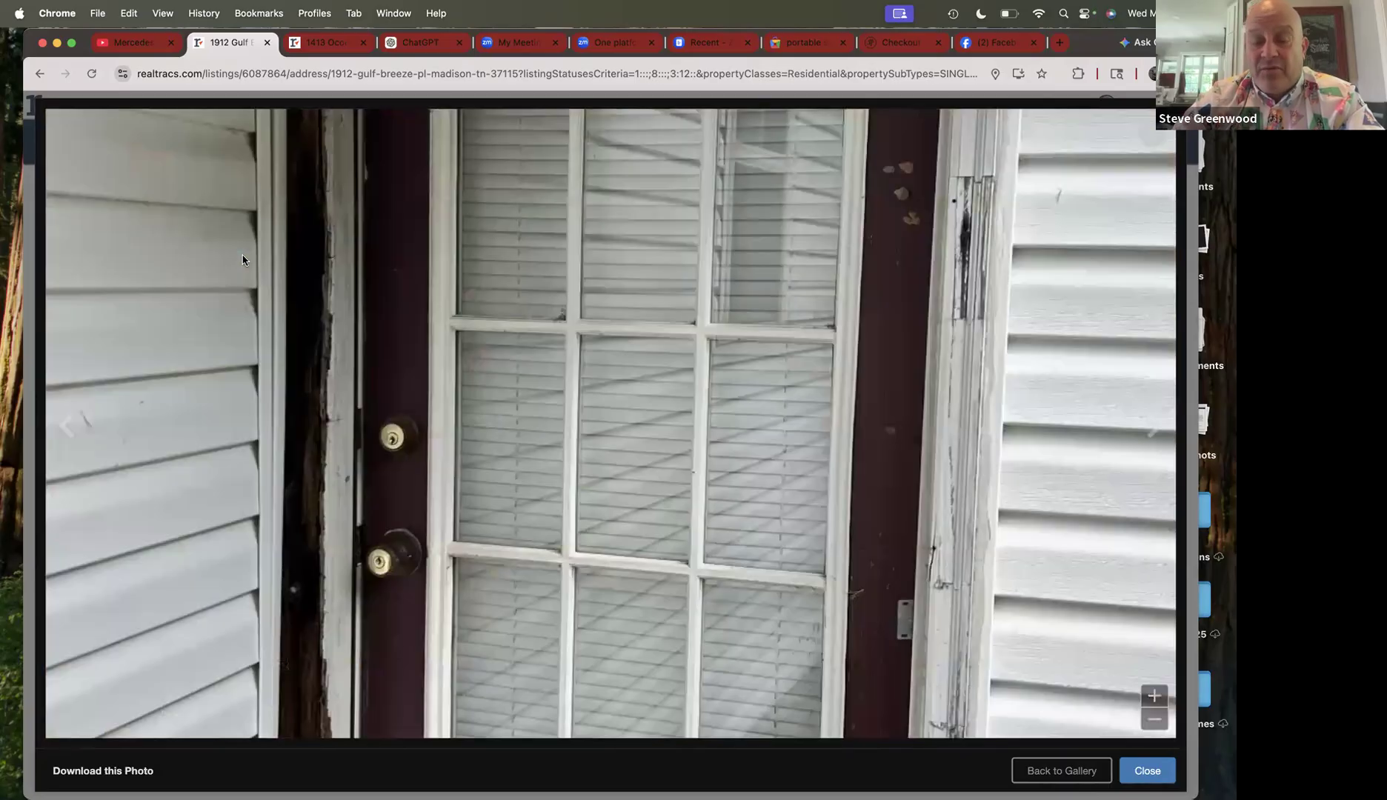
pyautogui.press('Right')
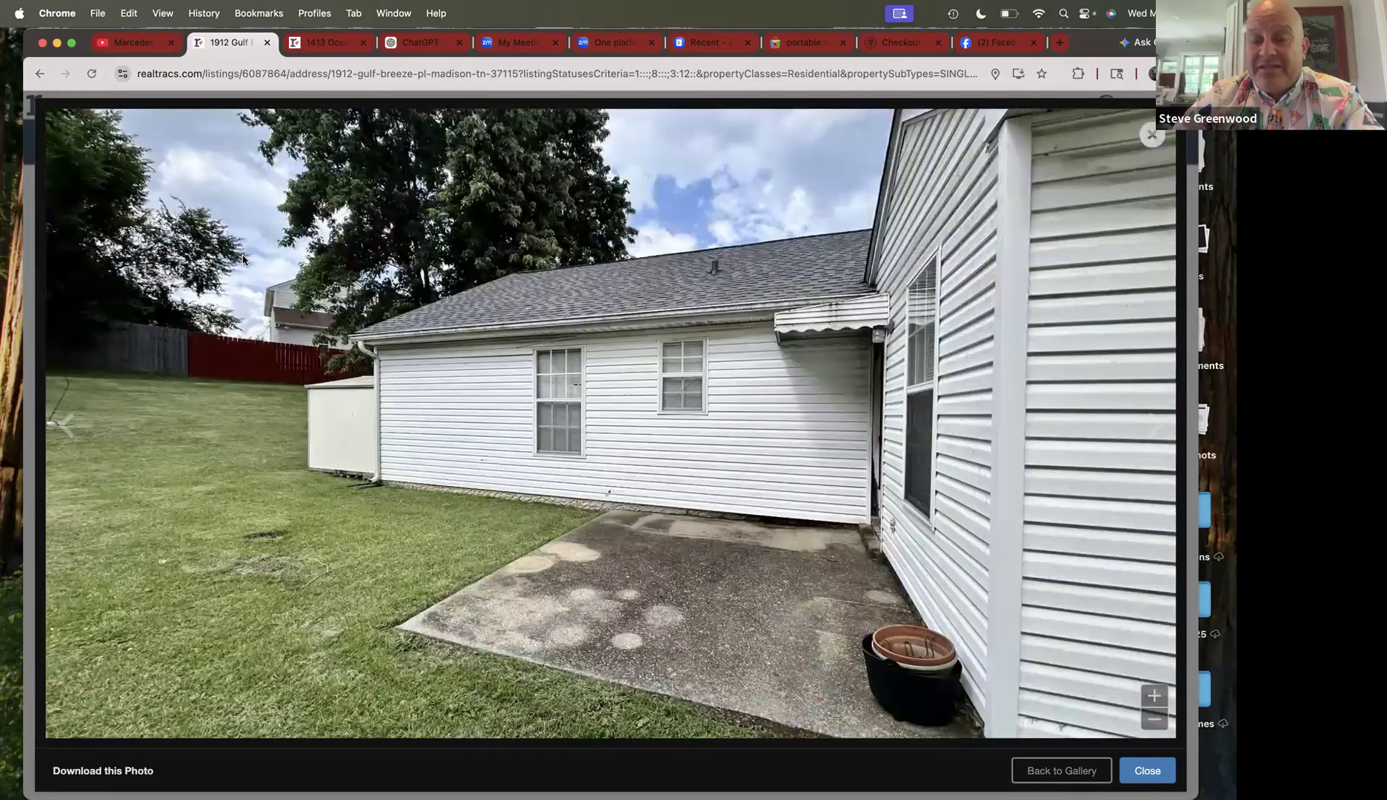
pyautogui.press('Right')
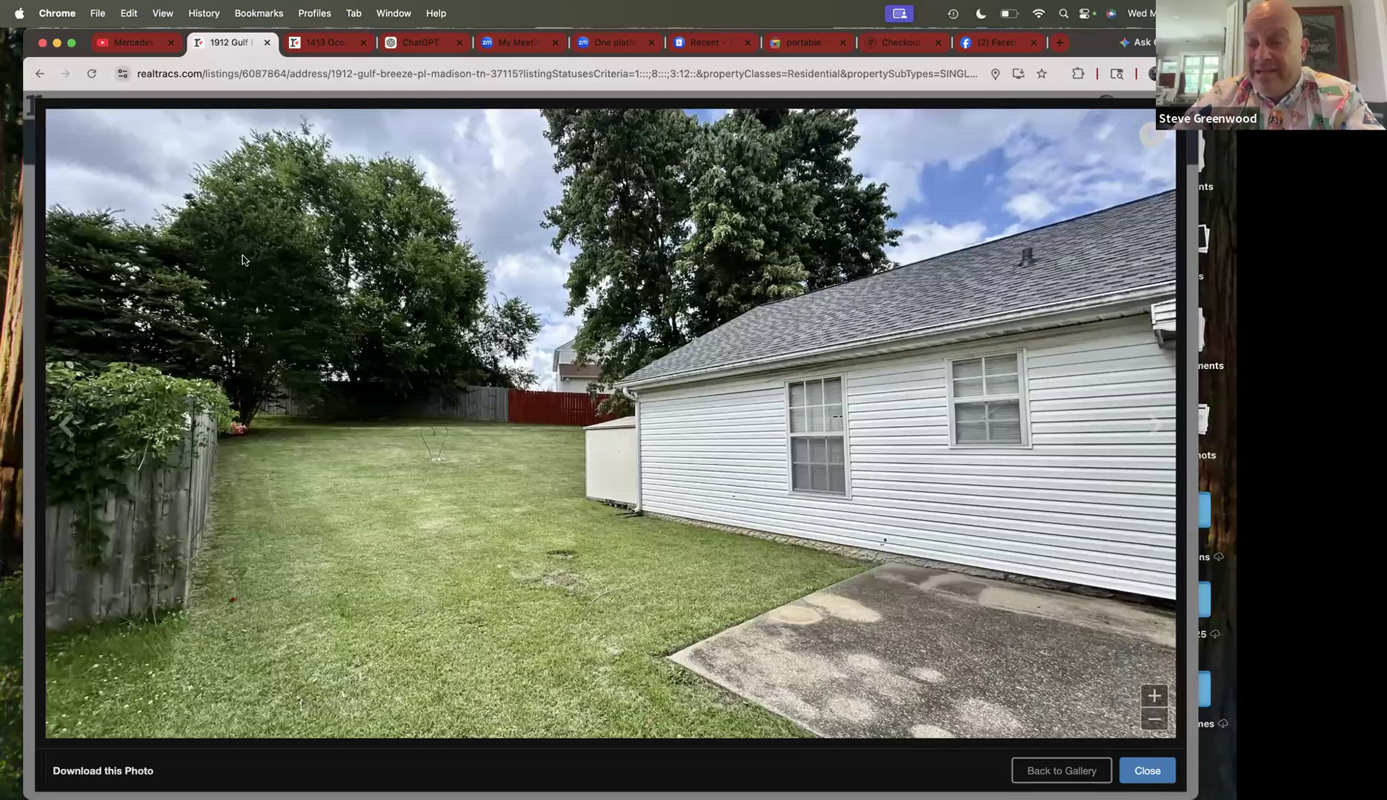
pyautogui.press('Right')
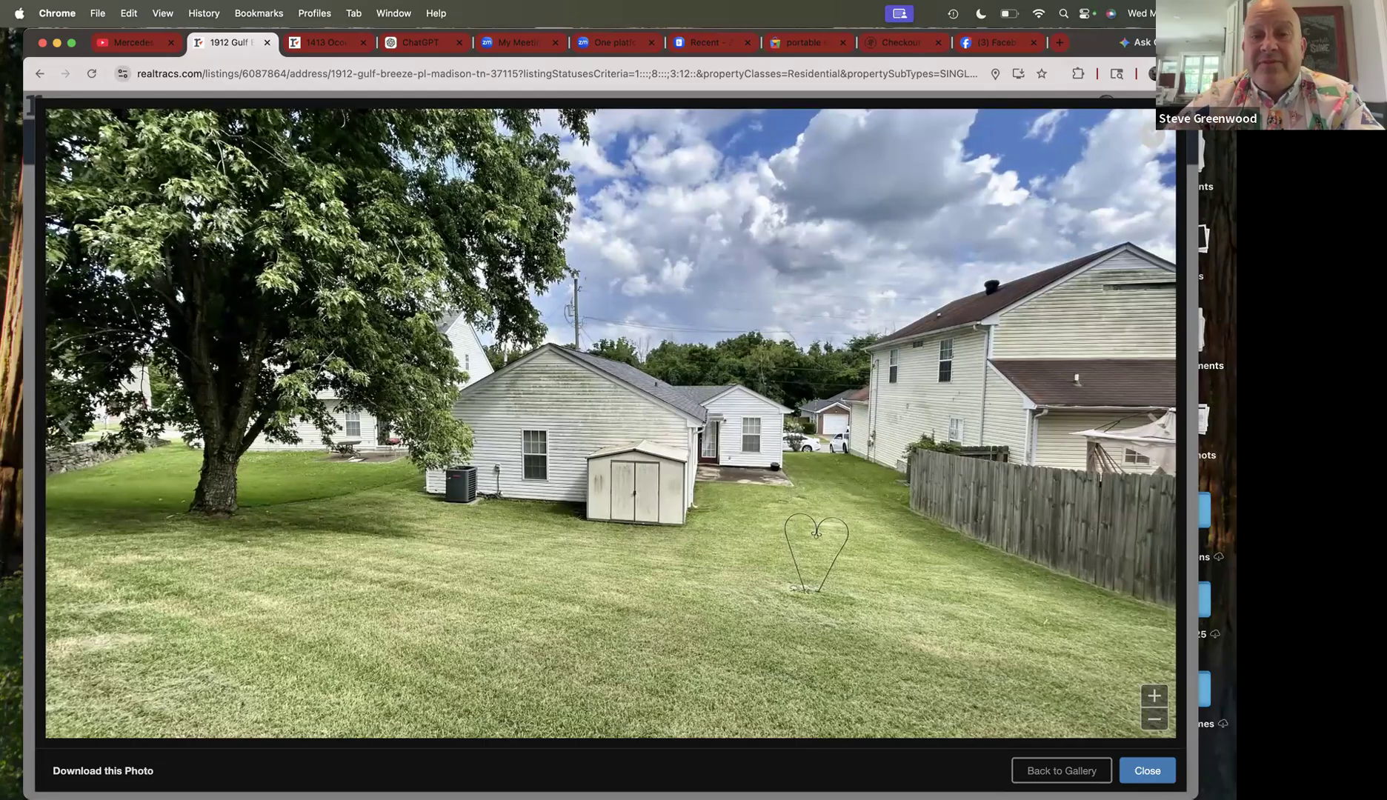
pyautogui.click(1144, 772)
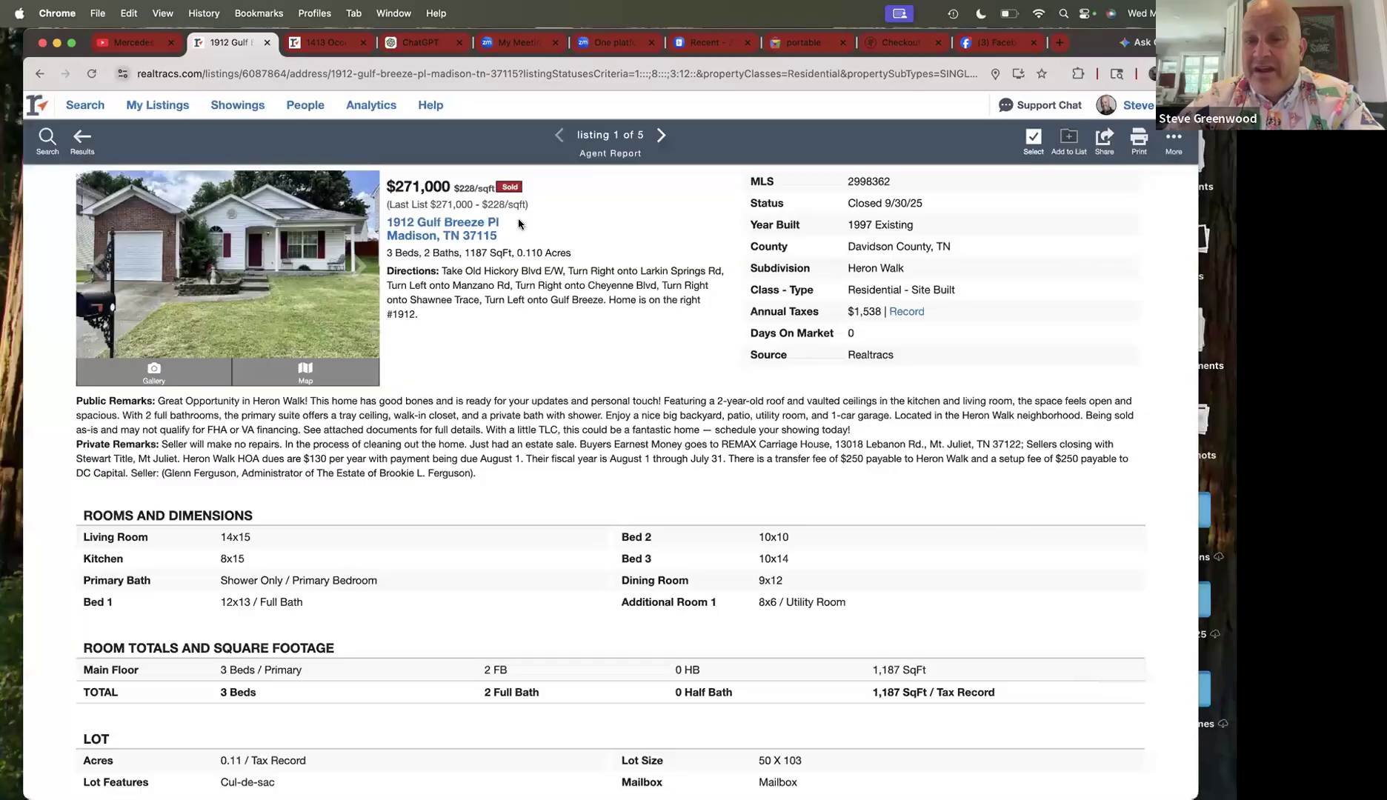
pyautogui.click(82, 137)
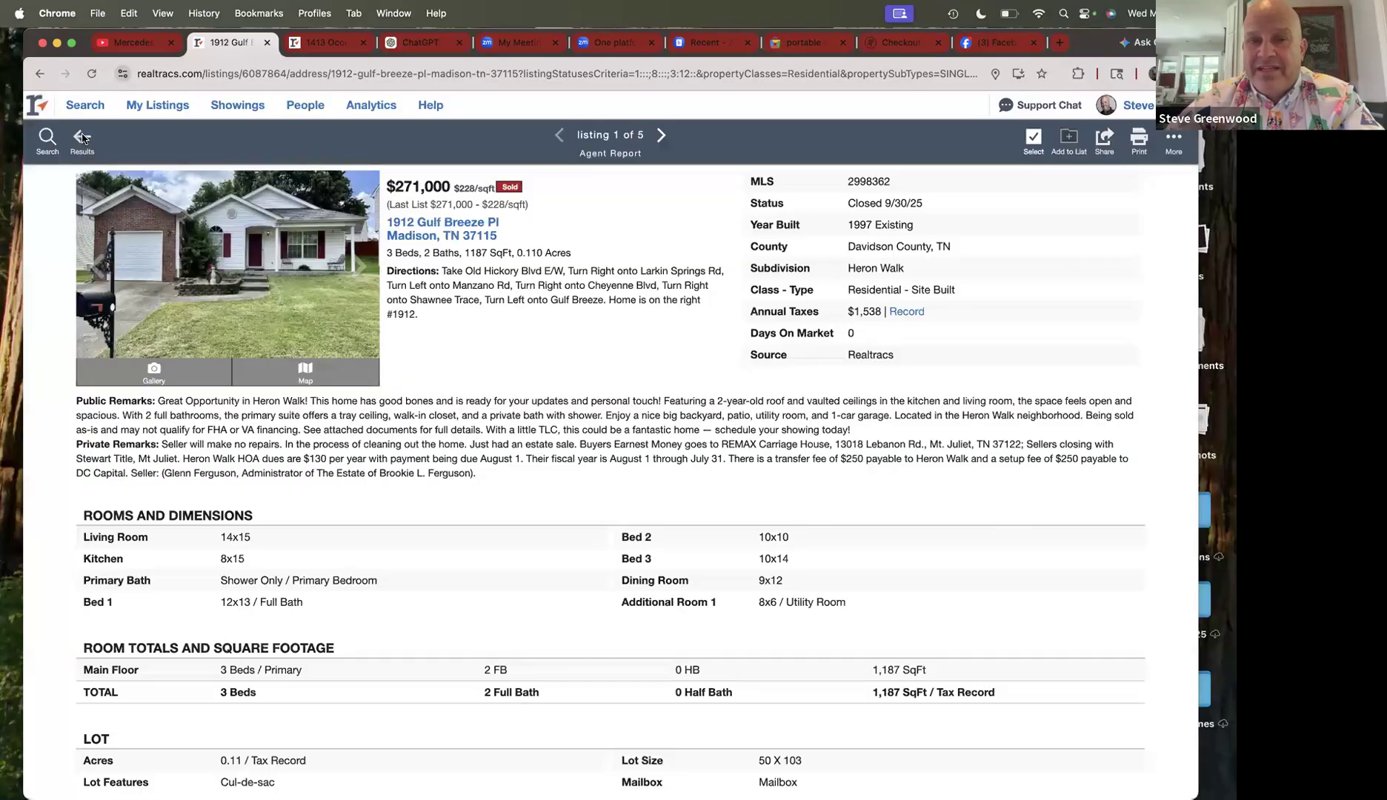
pyautogui.click(49, 142)
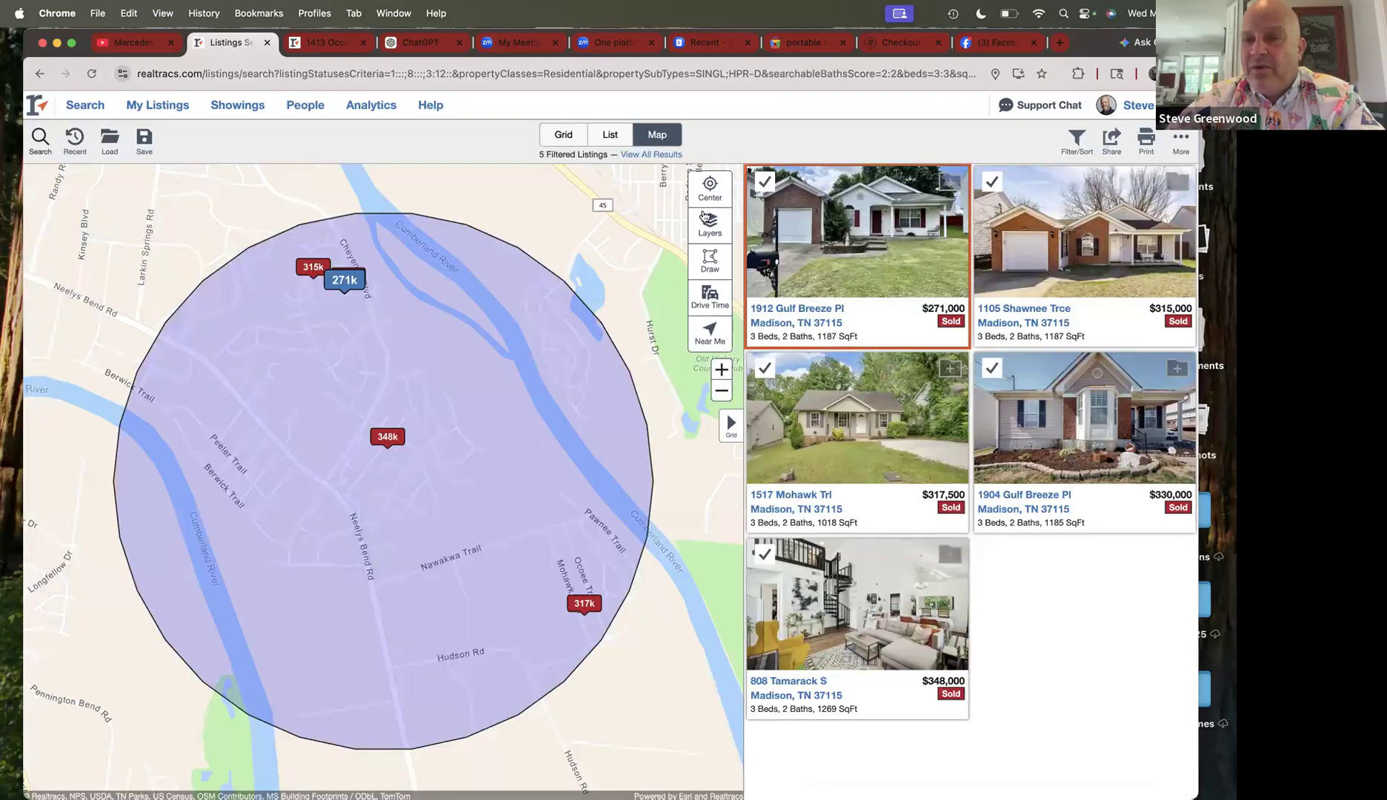
pyautogui.click(764, 183)
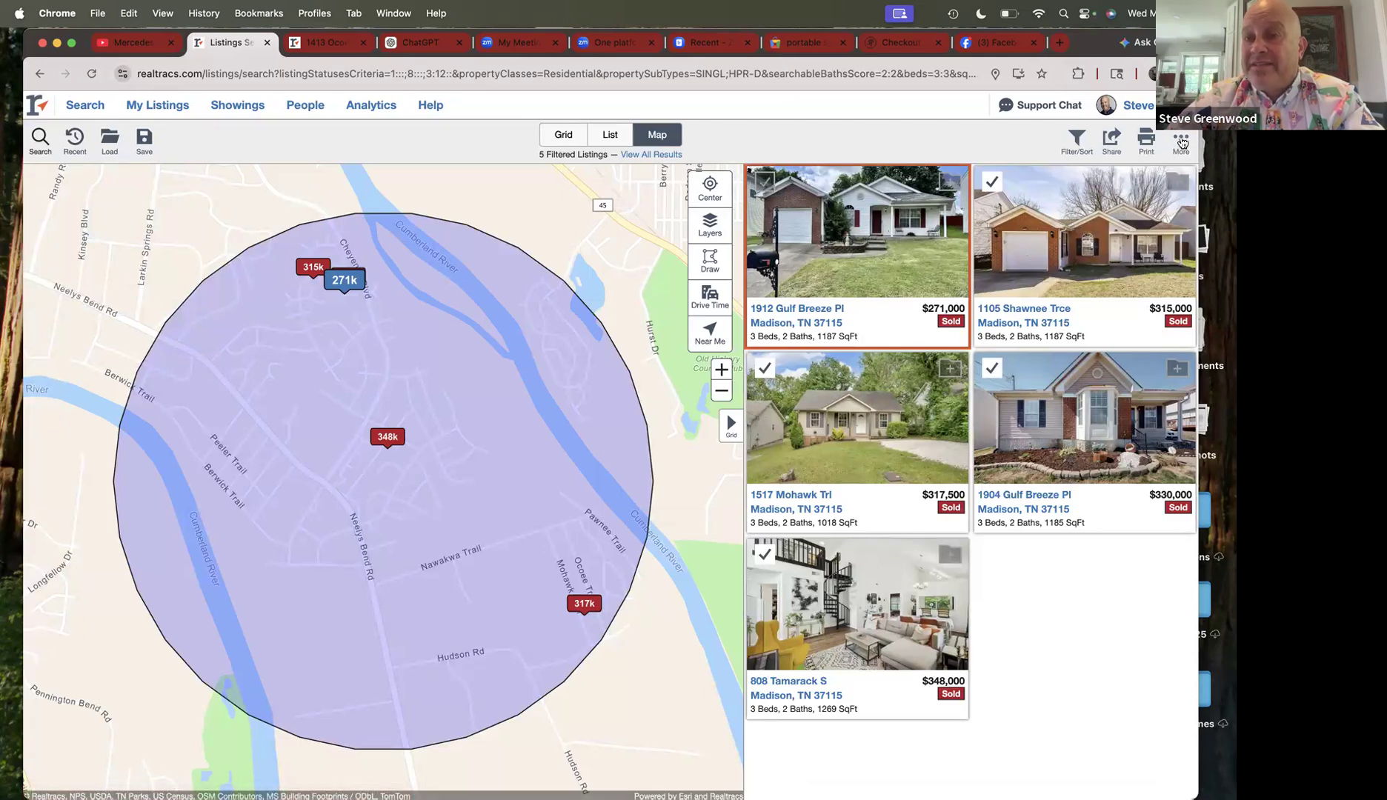
pyautogui.click(1181, 143)
pyautogui.click(1148, 179)
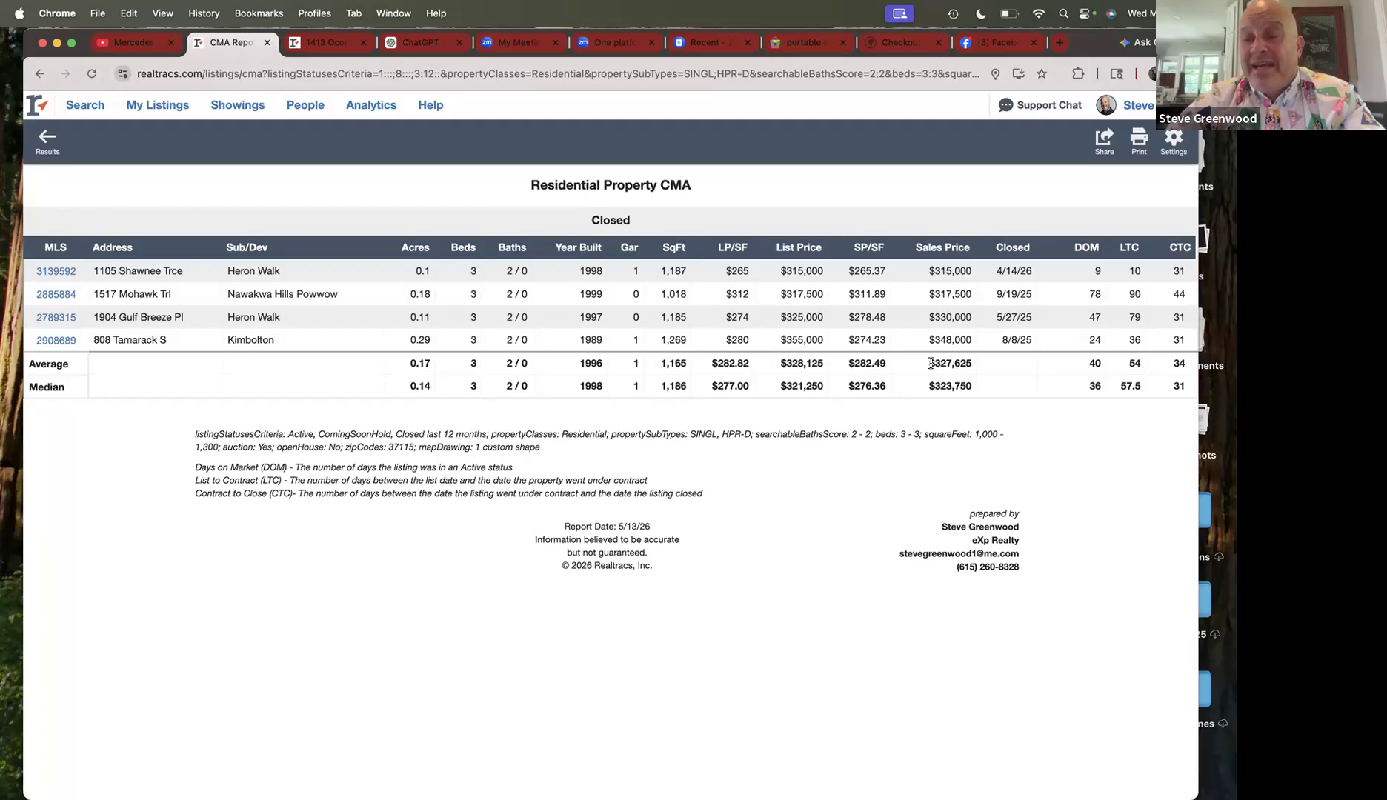
pyautogui.click(337, 43)
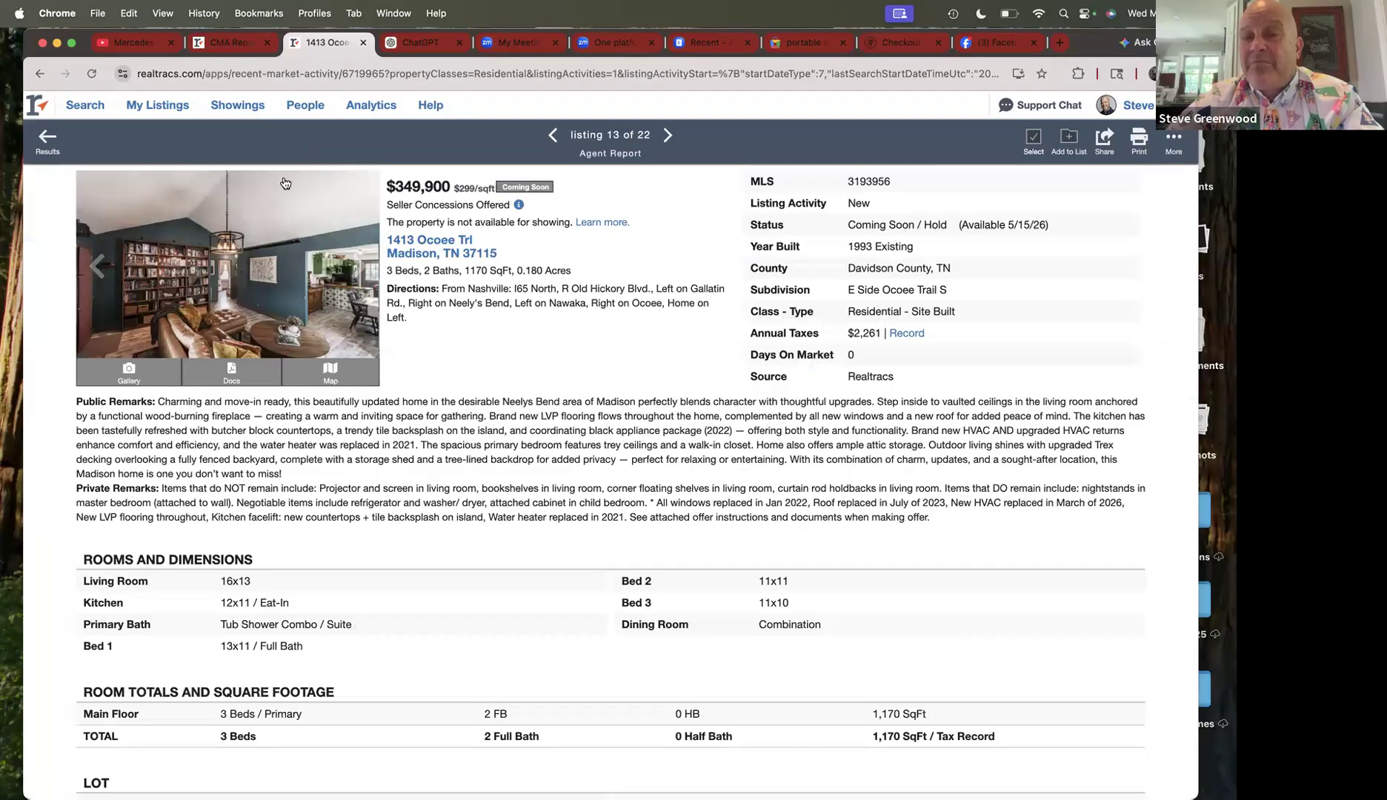
pyautogui.click(239, 49)
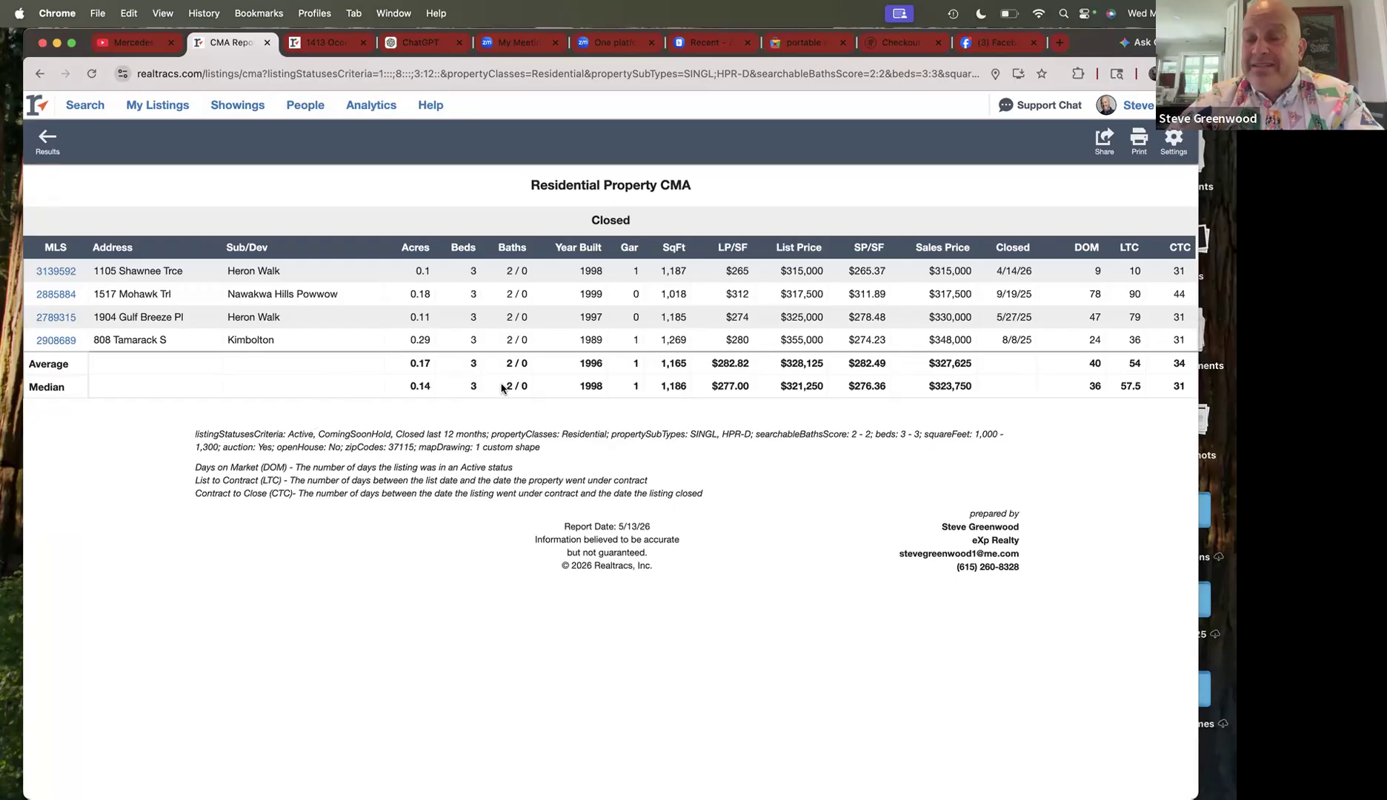
pyautogui.click(333, 44)
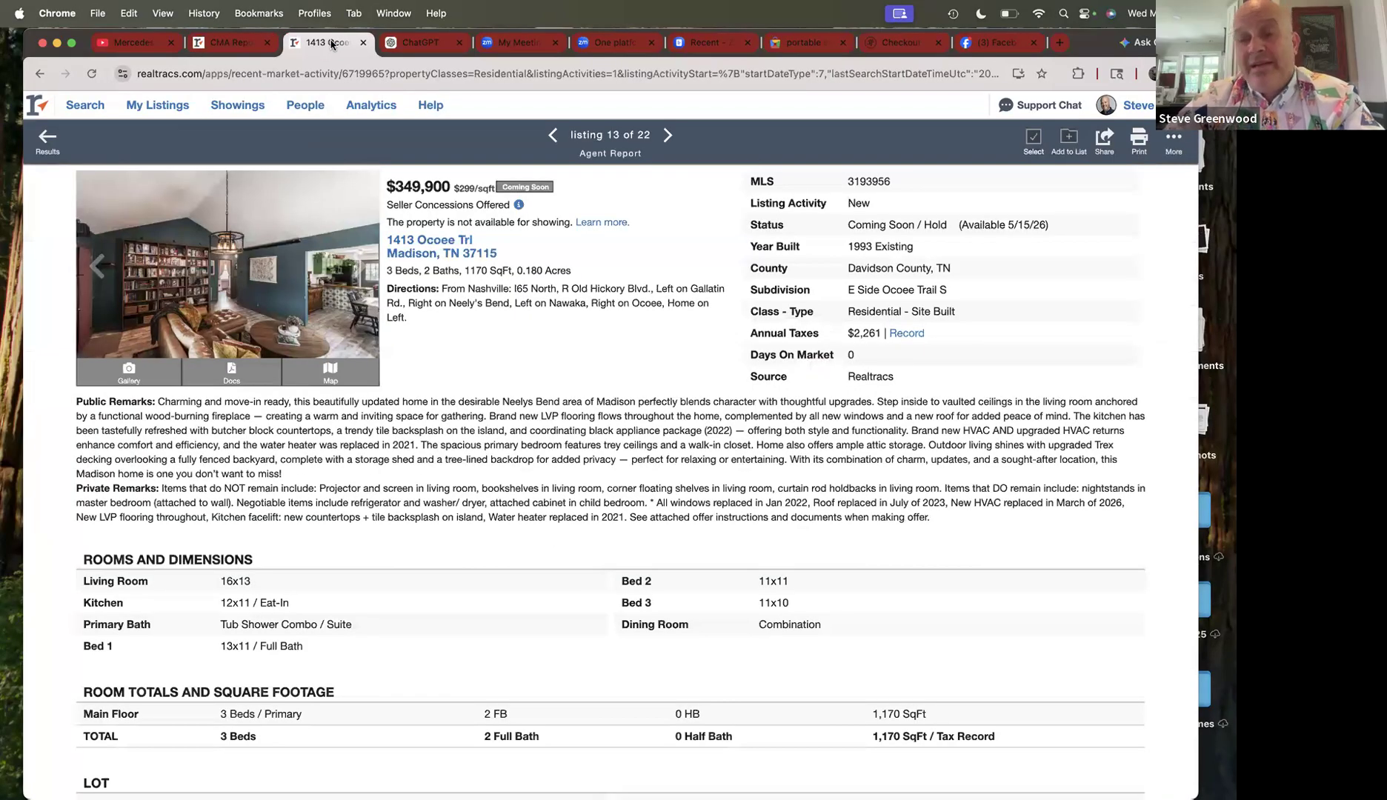